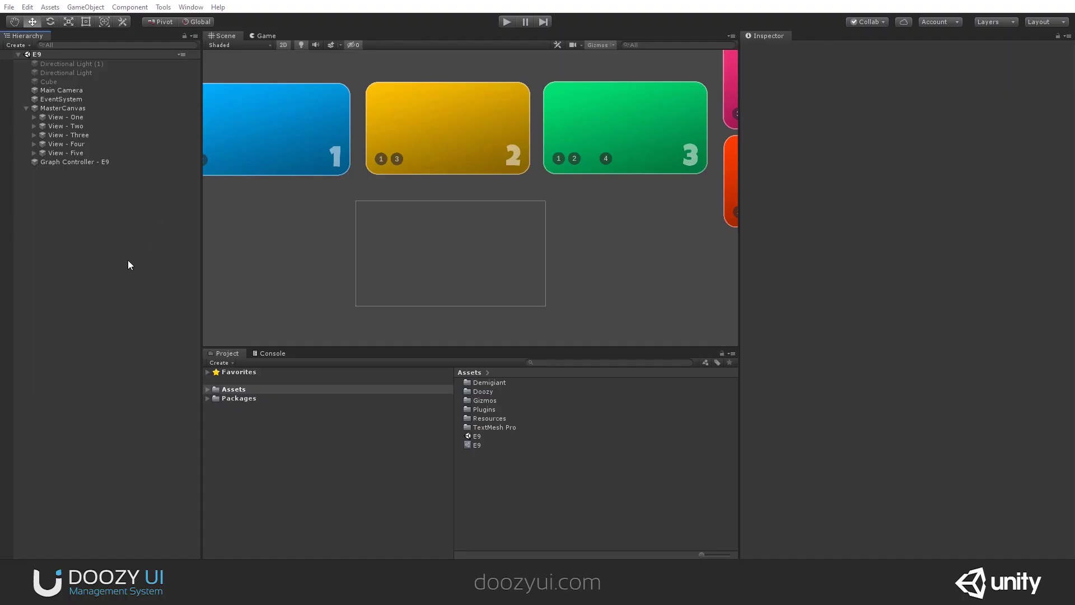
# Step: Add a Doozy Progress > Progressor Group object to the E9 scene from the Hierarchy
pyautogui.rightClick(87, 110)
pyautogui.moveTo(151, 253)
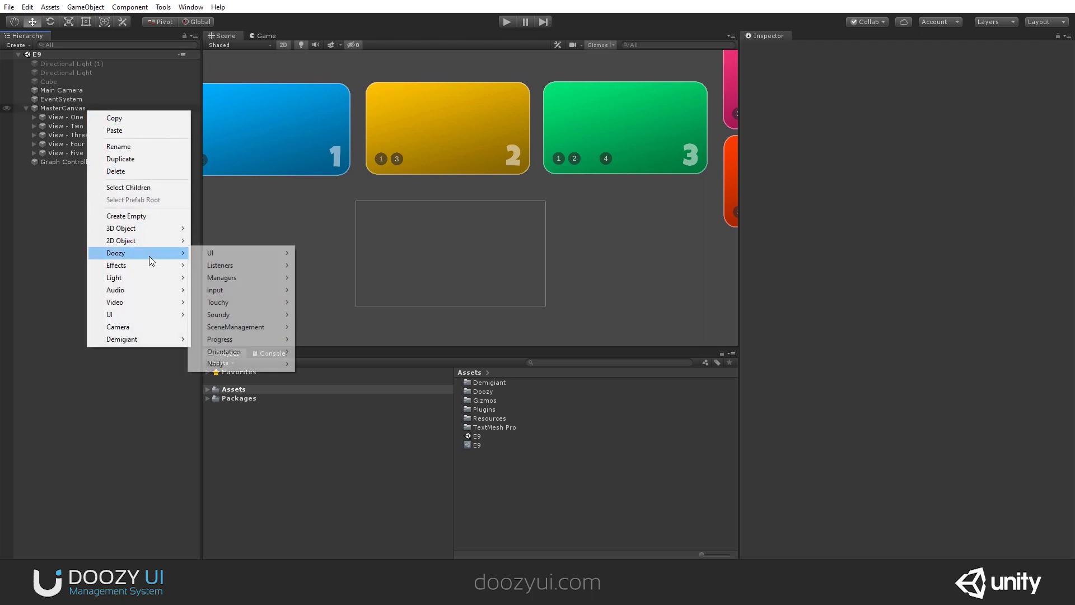
pyautogui.moveTo(252, 340)
pyautogui.click(335, 365)
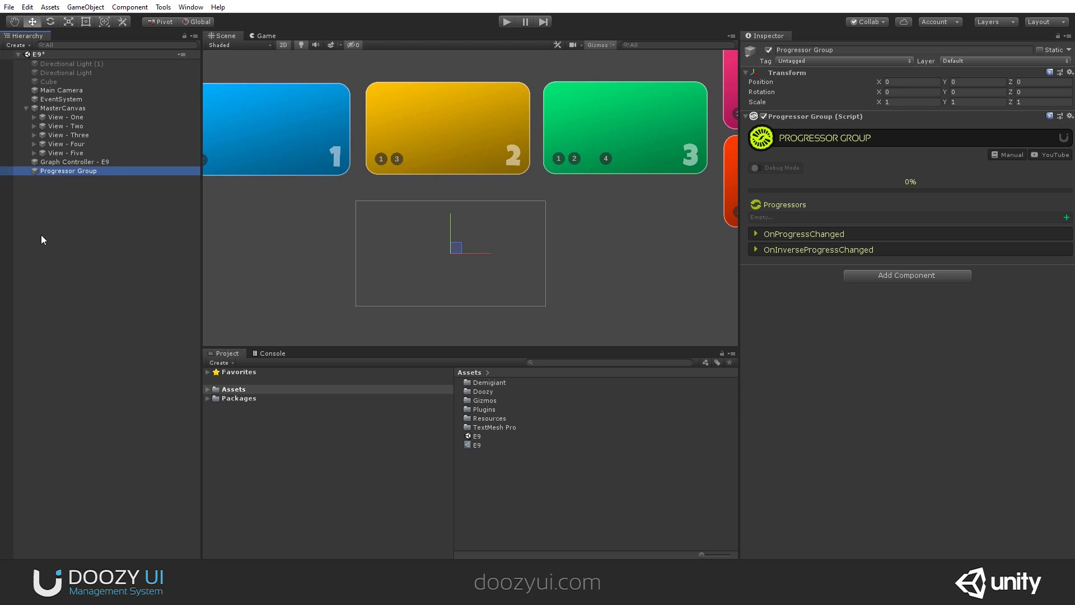
# Step: Create an empty child of MasterCanvas named Progress Bar 1 and frame it
pyautogui.rightClick(60, 109)
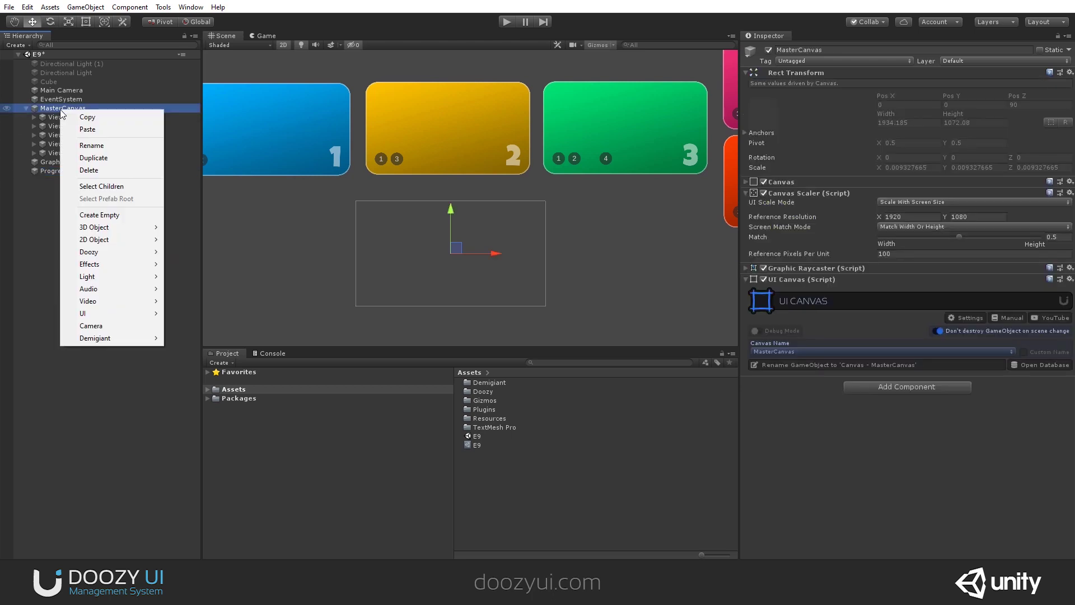
pyautogui.click(144, 217)
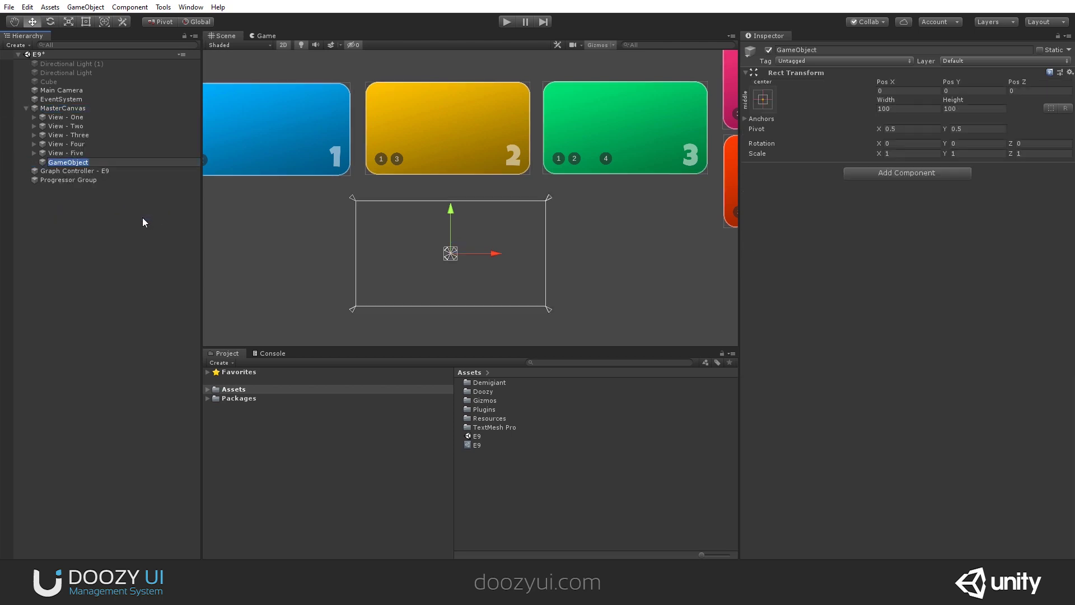
pyautogui.write('Progress Bar 1')
pyautogui.press('Return')
pyautogui.press('f')
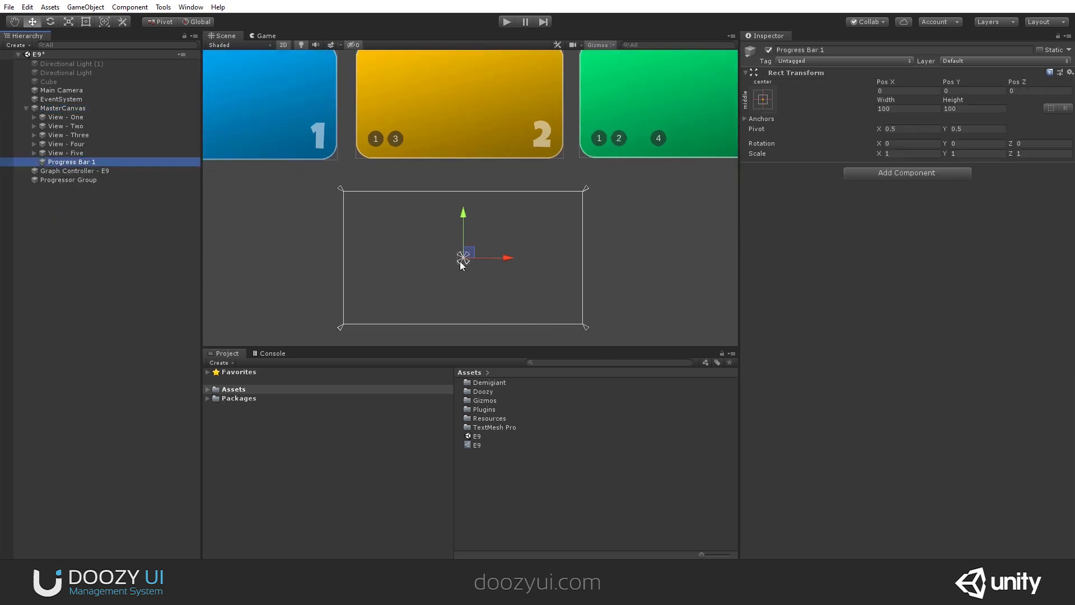
# Step: Size Progress Bar 1's Rect Transform to width 1500 and height 150
pyautogui.click(912, 107)
pyautogui.write('12')
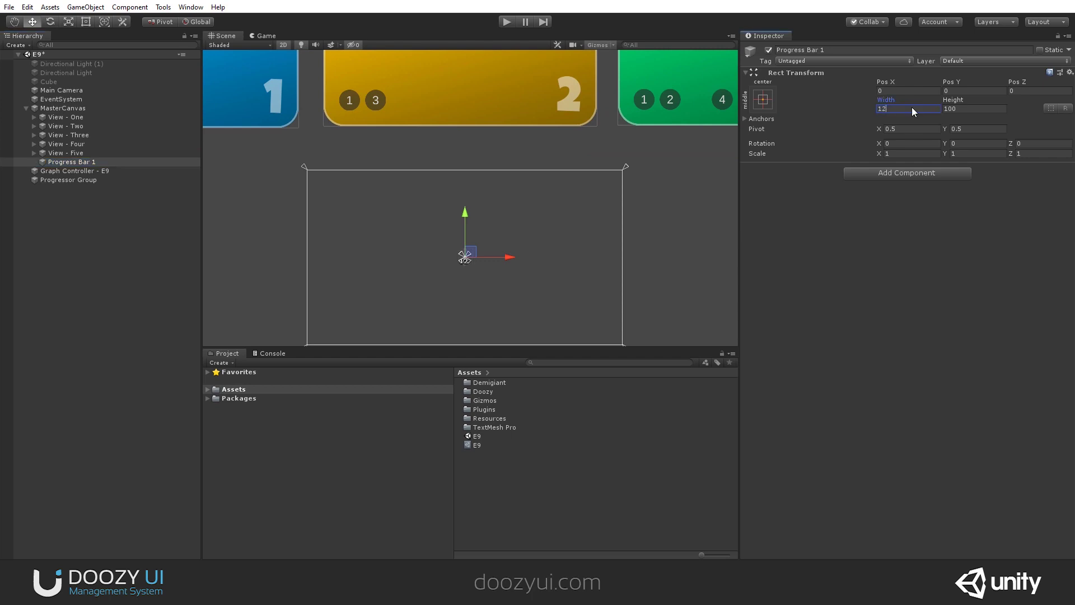
pyautogui.press('Home')
pyautogui.write('5')
pyautogui.press('Return')
pyautogui.write('2000')
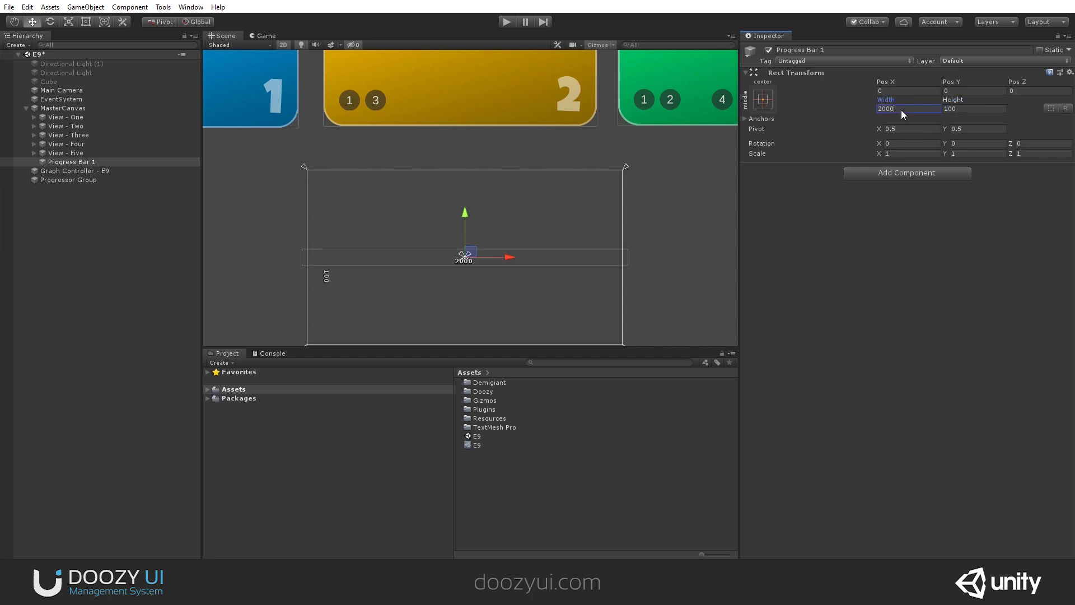
pyautogui.press('BackSpace')
pyautogui.press('BackSpace')
pyautogui.press('BackSpace')
pyautogui.press('BackSpace')
pyautogui.write('1500')
pyautogui.press('Tab')
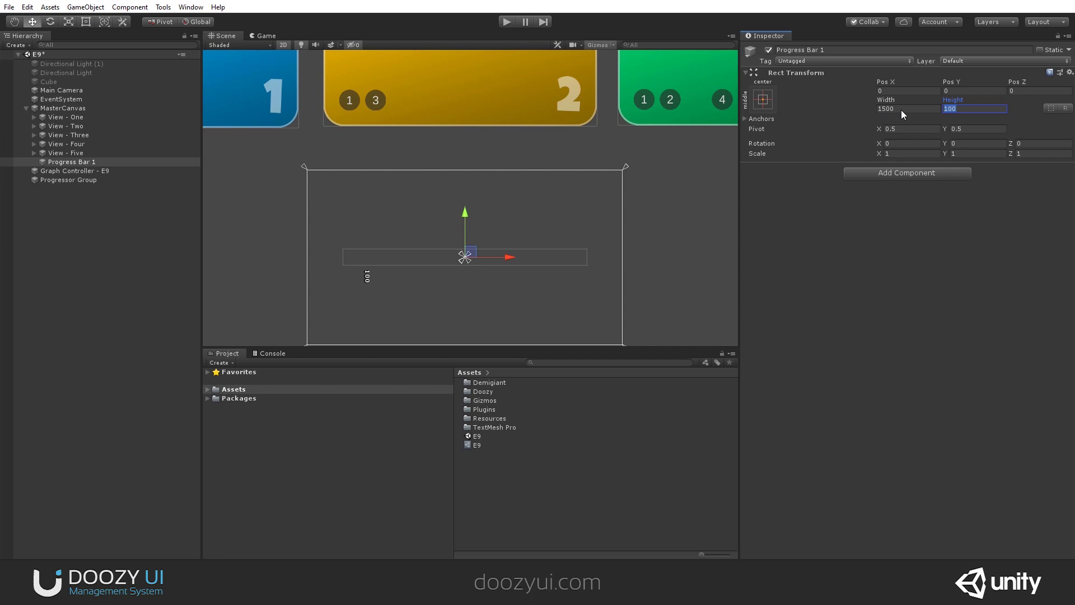
pyautogui.write('150')
pyautogui.scroll(3, 540, 263)
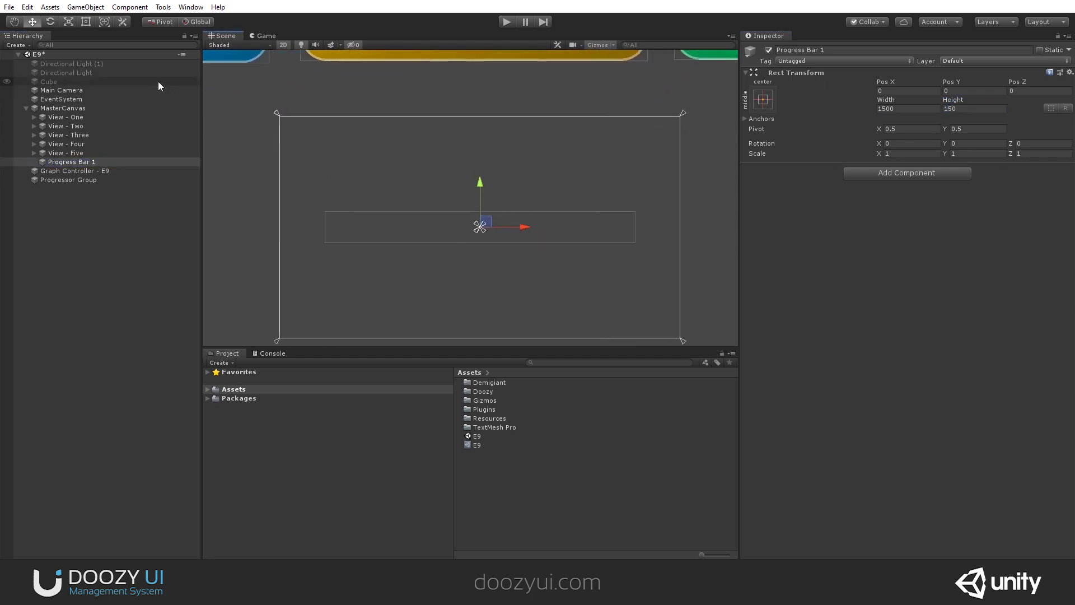
pyautogui.rightClick(90, 164)
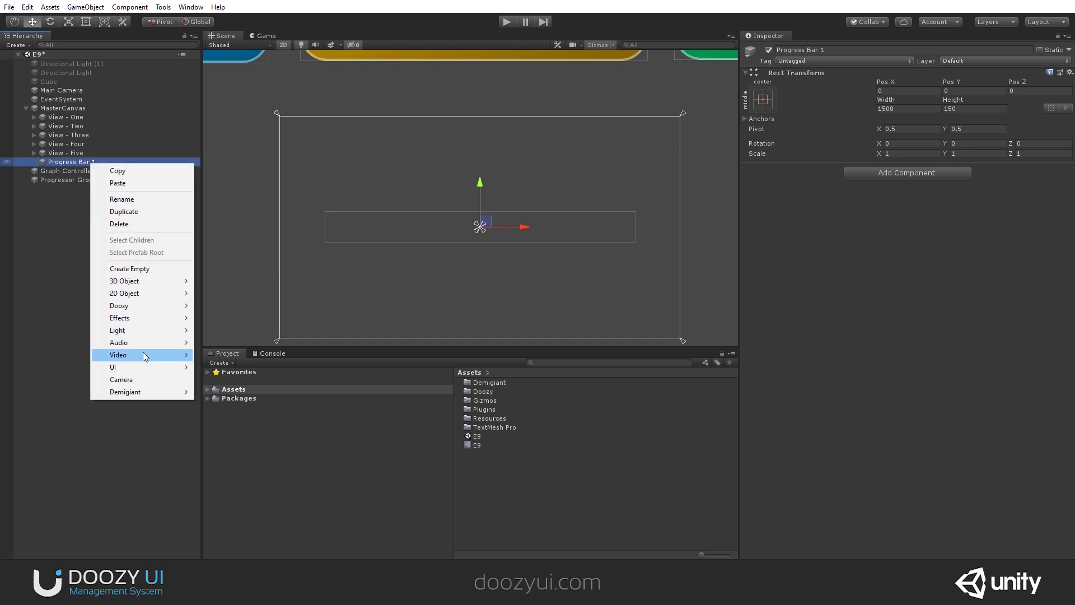
# Step: Add a Background image under Progress Bar 1, stretched to fill it and coloured dark grey
pyautogui.moveTo(144, 367)
pyautogui.click(224, 391)
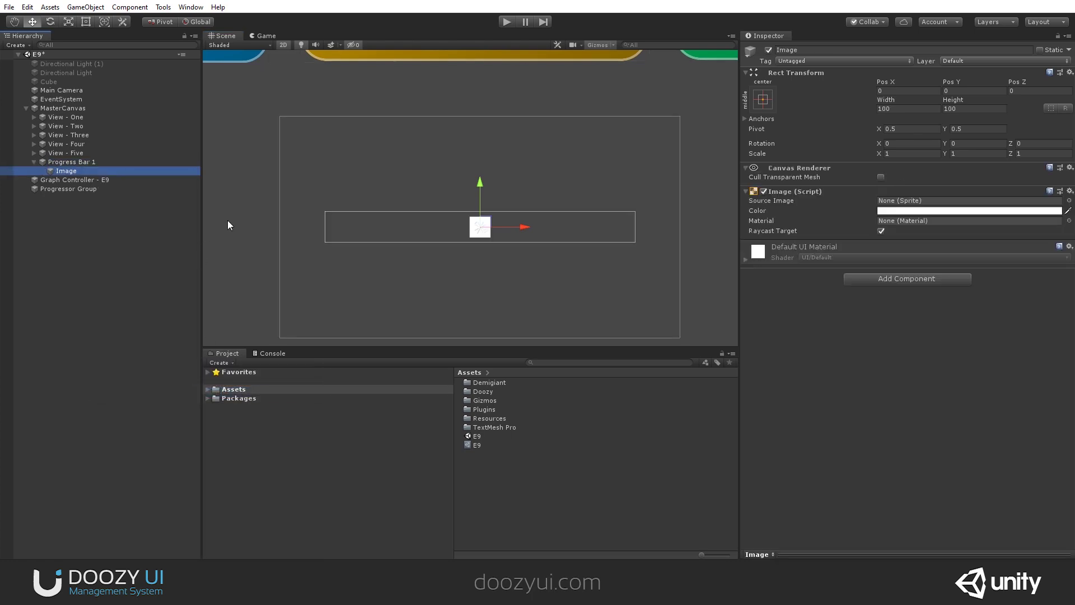
pyautogui.write('Background')
pyautogui.press('Return')
pyautogui.click(762, 99)
pyautogui.keyDown('alt'); pyautogui.click(883, 268); pyautogui.keyUp('alt')
pyautogui.click(892, 321)
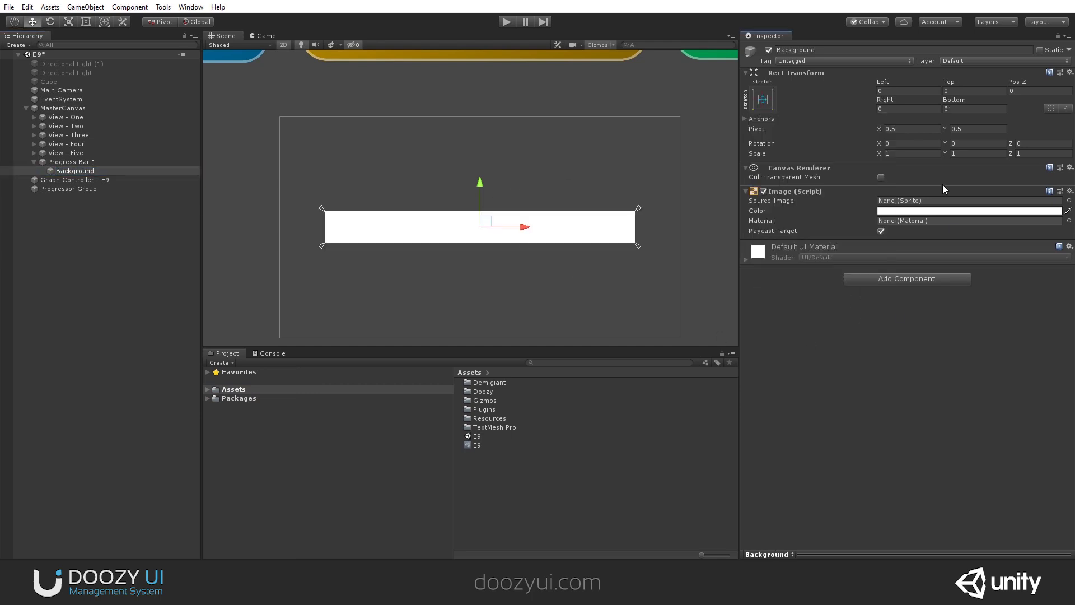
pyautogui.click(1000, 213)
pyautogui.moveTo(705, 316)
pyautogui.mouseDown()
pyautogui.moveTo(697, 327)
pyautogui.moveTo(687, 318)
pyautogui.mouseUp()
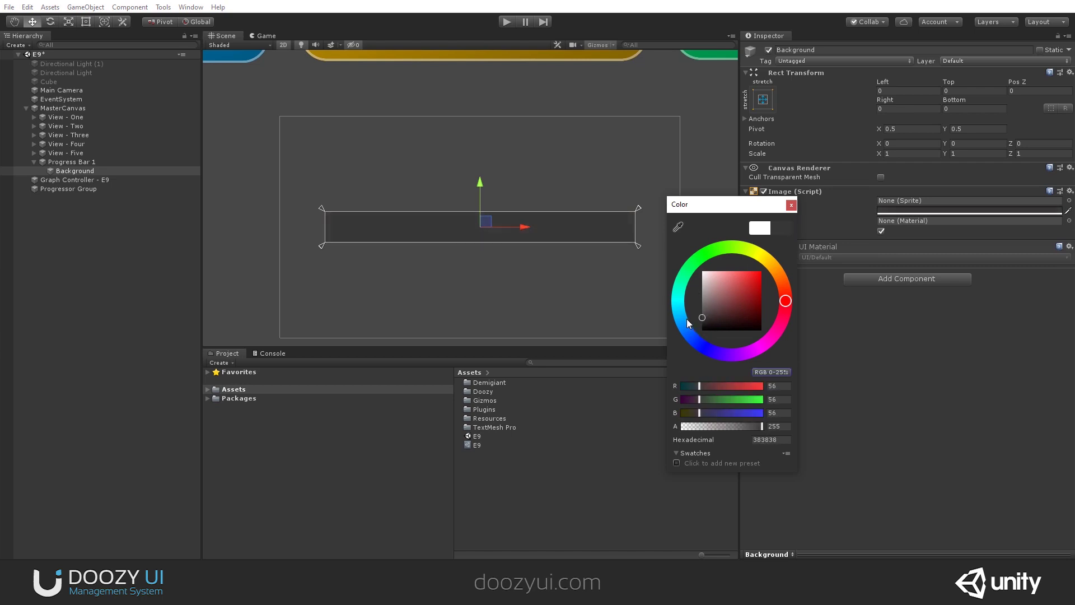
pyautogui.click(792, 205)
# Step: Duplicate Background and name the copy Bar
pyautogui.click(38, 169)
pyautogui.hotkey('ctrl', 'd')
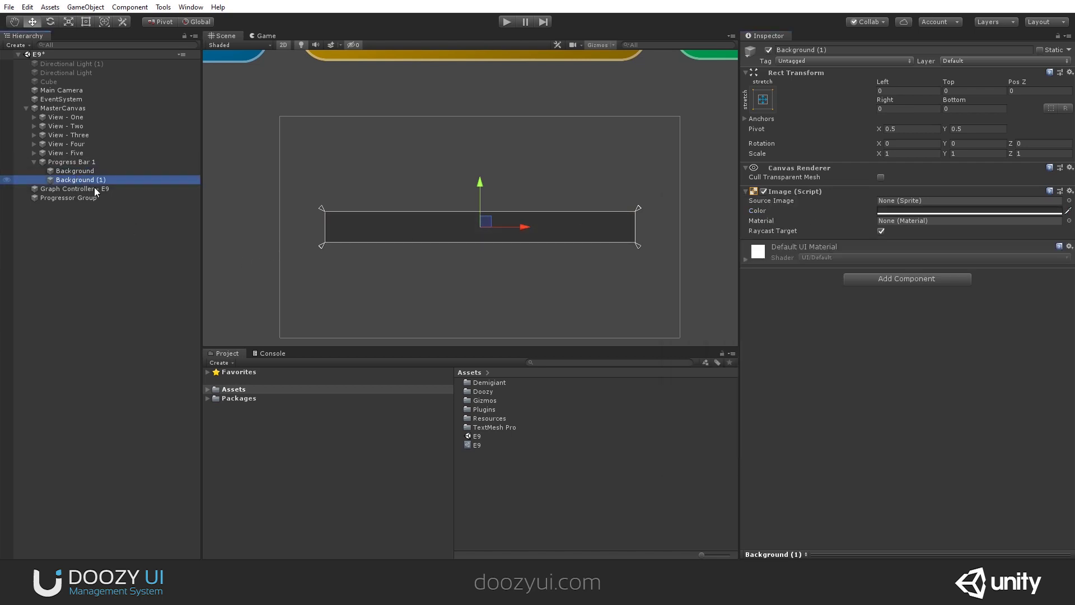
pyautogui.write('Bar')
pyautogui.press('Return')
pyautogui.click(928, 211)
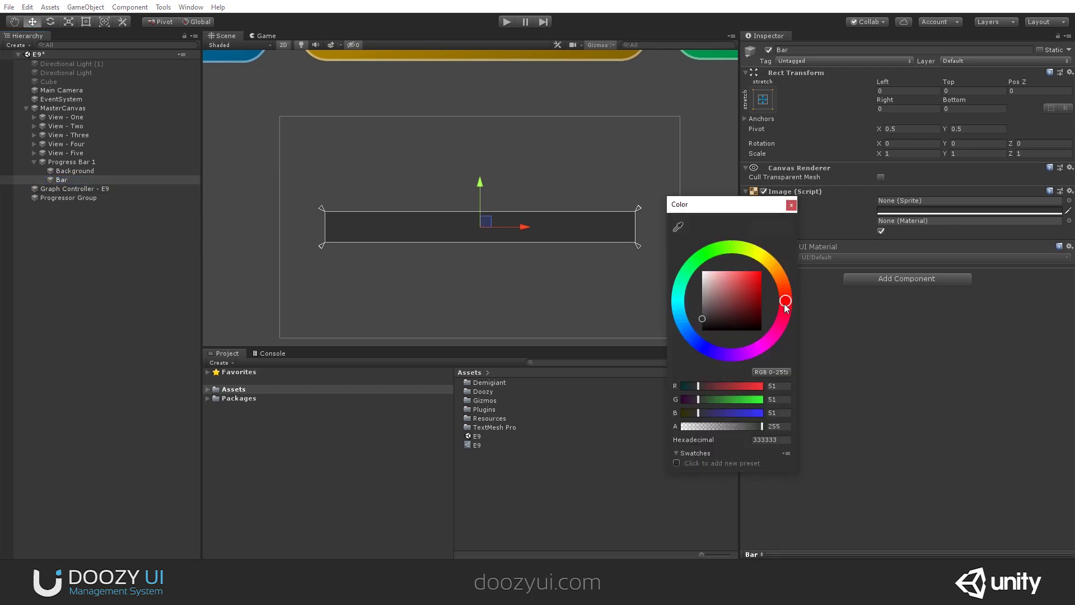
# Step: Tint Bar dark red and set its Source Image to SquareFull@48px
pyautogui.moveTo(756, 314); pyautogui.dragTo(775, 313)
pyautogui.click(792, 205)
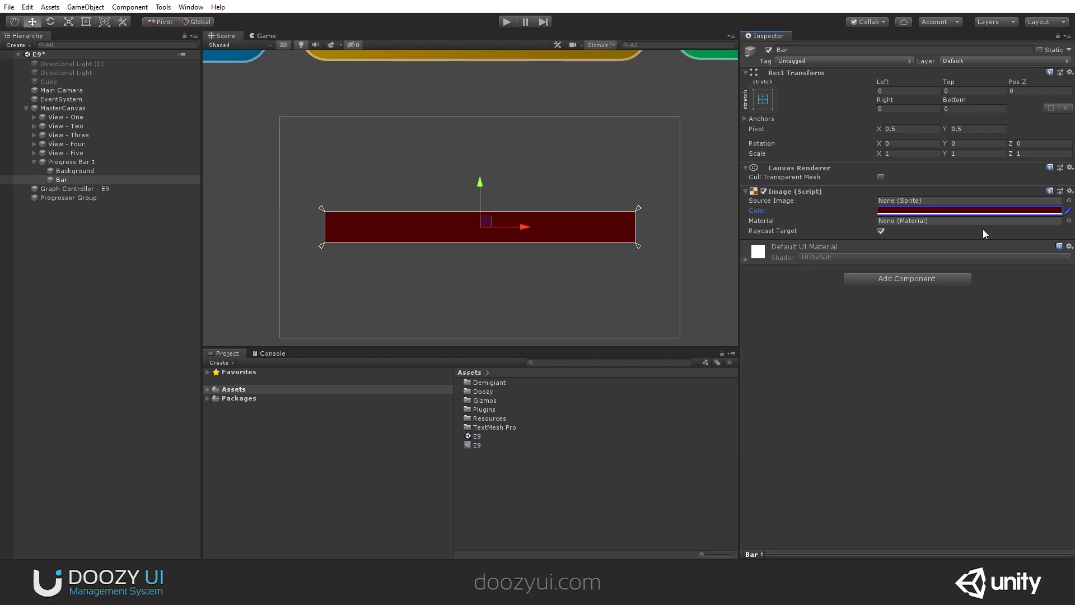
pyautogui.click(1069, 200)
pyautogui.scroll(-20, 690, 283)
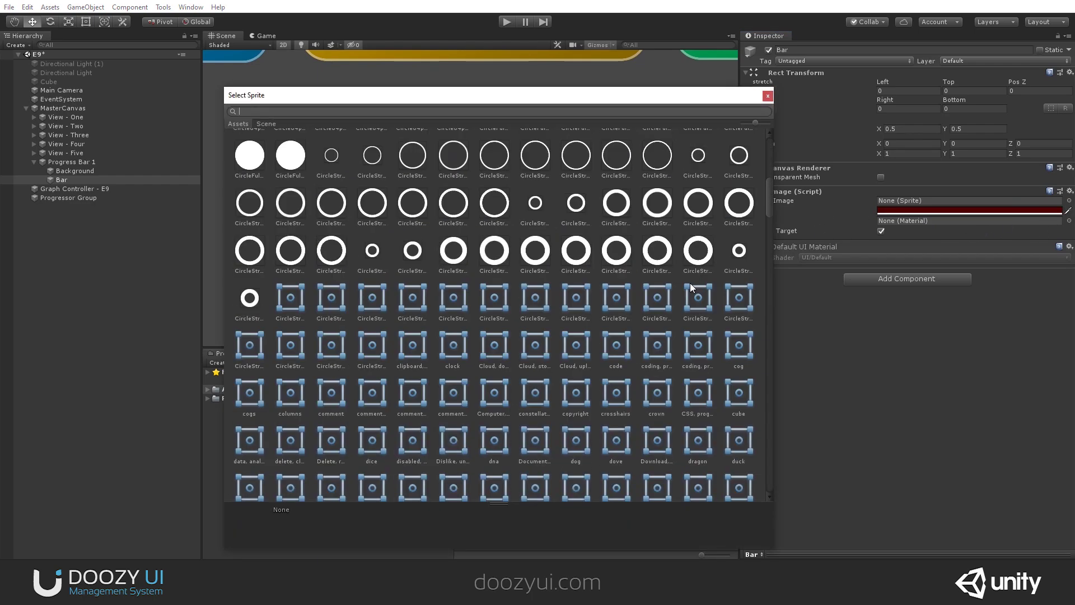
pyautogui.scroll(-2, 694, 289)
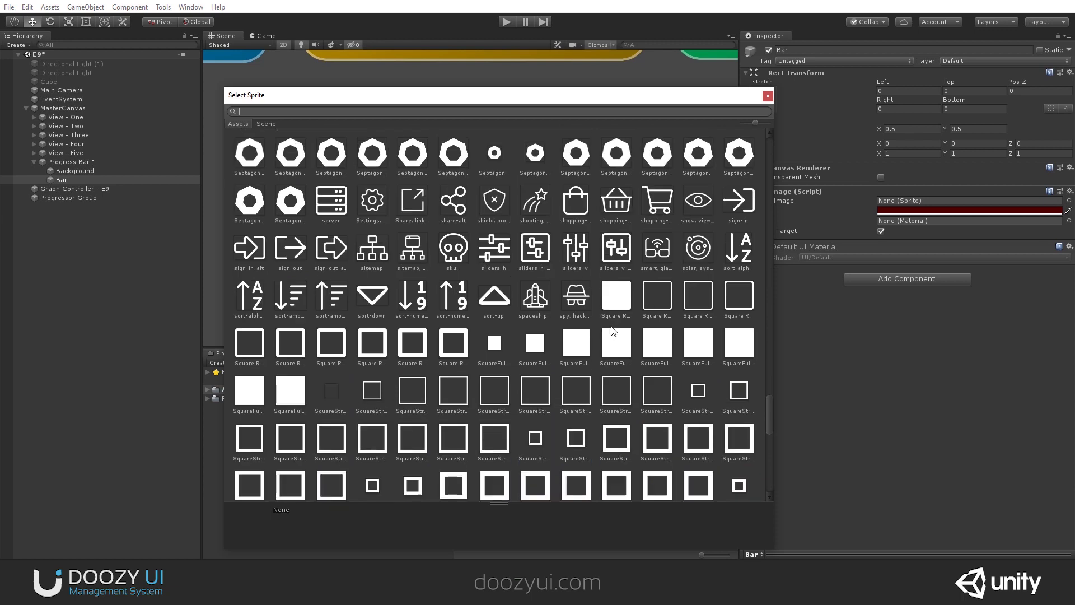
pyautogui.doubleClick(583, 343)
# Step: Make Bar a Filled image with Horizontal fill method and a partial fill amount
pyautogui.click(911, 241)
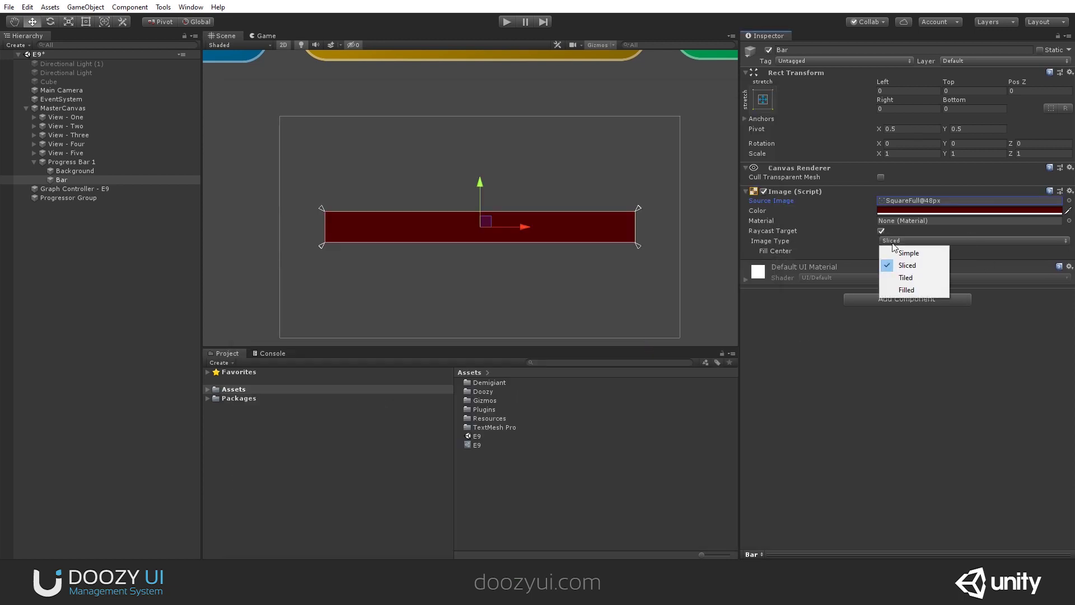
pyautogui.click(907, 290)
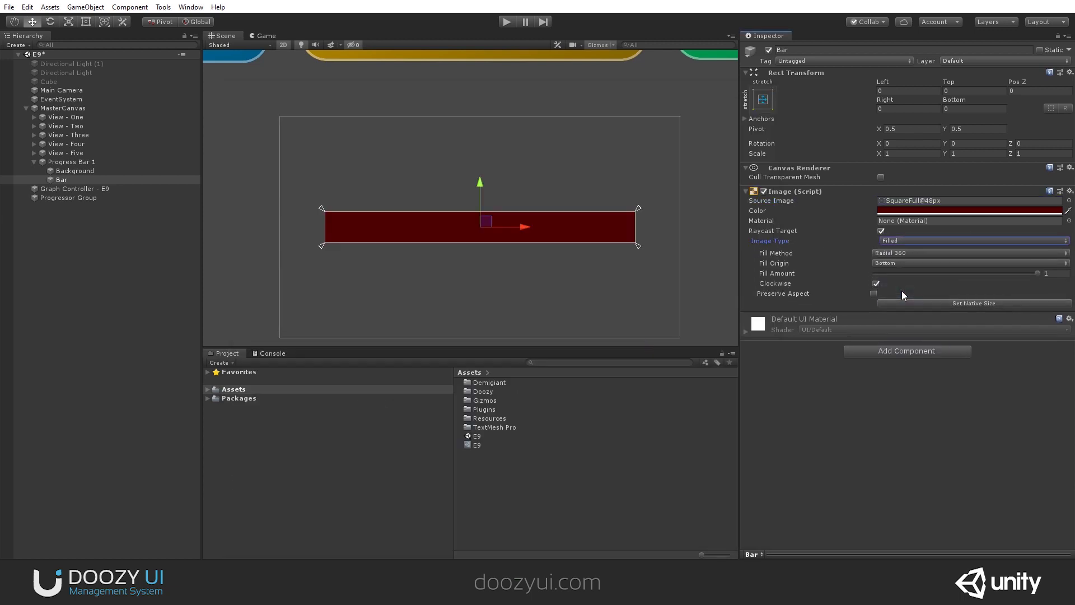
pyautogui.click(896, 251)
pyautogui.click(928, 267)
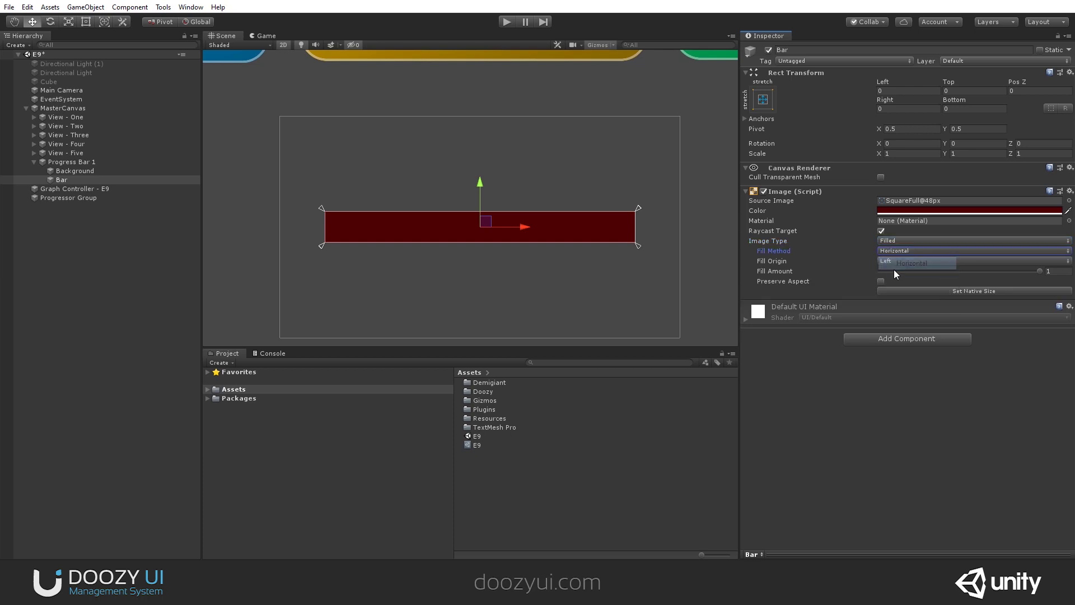
pyautogui.moveTo(904, 272); pyautogui.dragTo(979, 275)
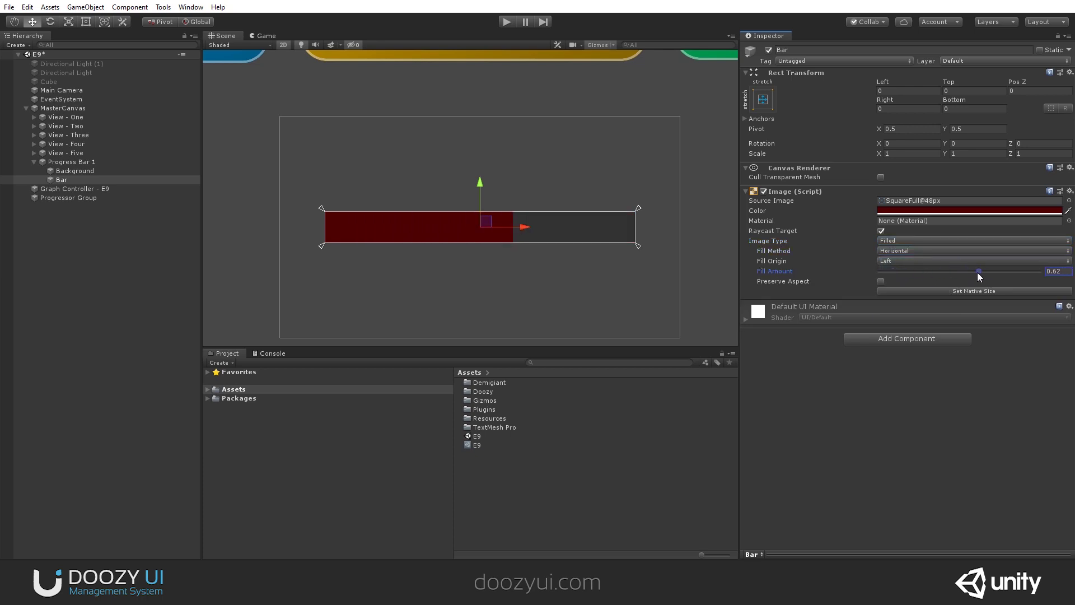
# Step: Brighten Bar to vivid red D20000 and set its fill amount to 0.432
pyautogui.click(915, 212)
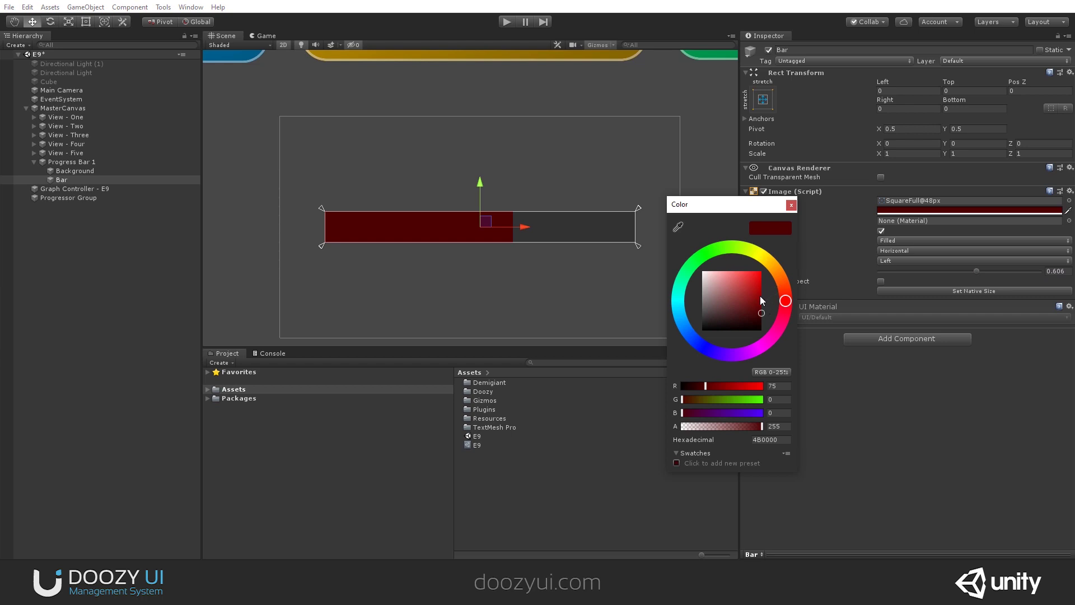
pyautogui.moveTo(760, 296); pyautogui.dragTo(762, 282)
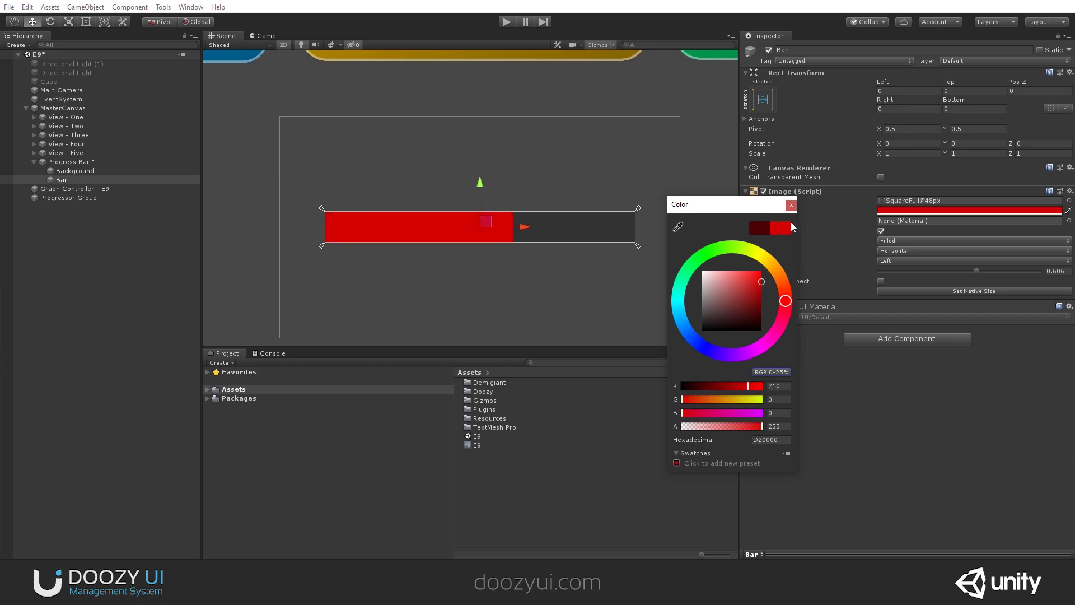
pyautogui.click(790, 205)
pyautogui.moveTo(973, 273); pyautogui.dragTo(941, 279)
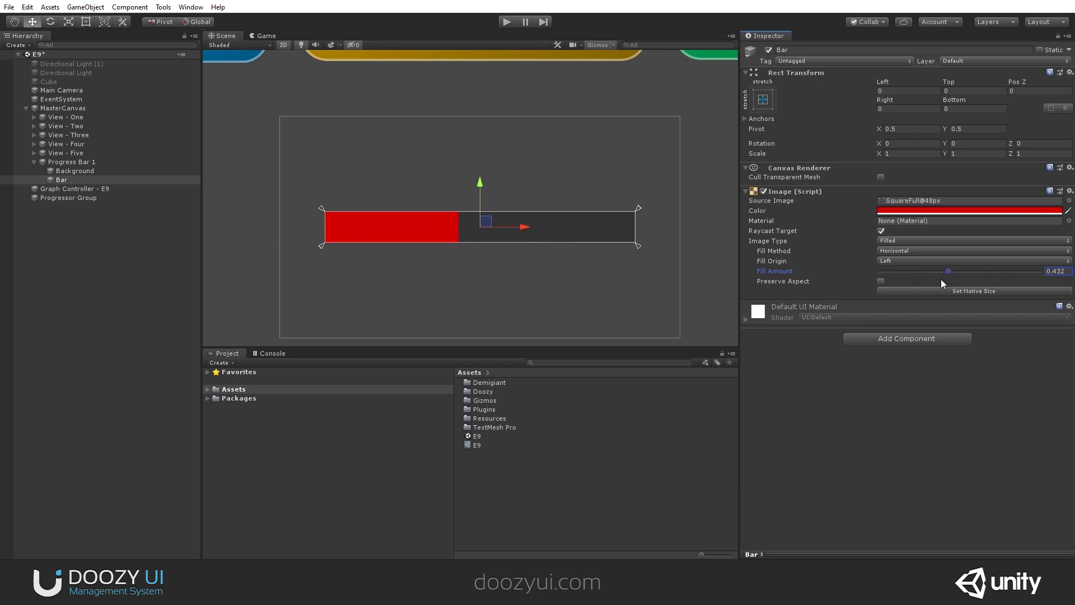
pyautogui.click(82, 162)
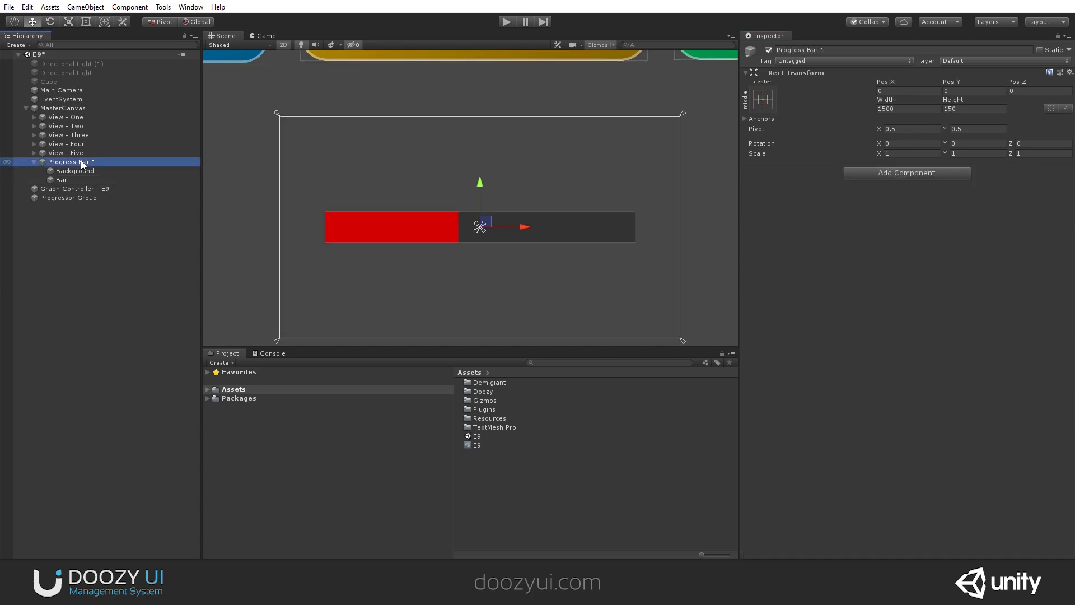
# Step: Add a TextMeshPro text under Progress Bar 1, stretched across the whole bar
pyautogui.rightClick(82, 163)
pyautogui.moveTo(143, 366)
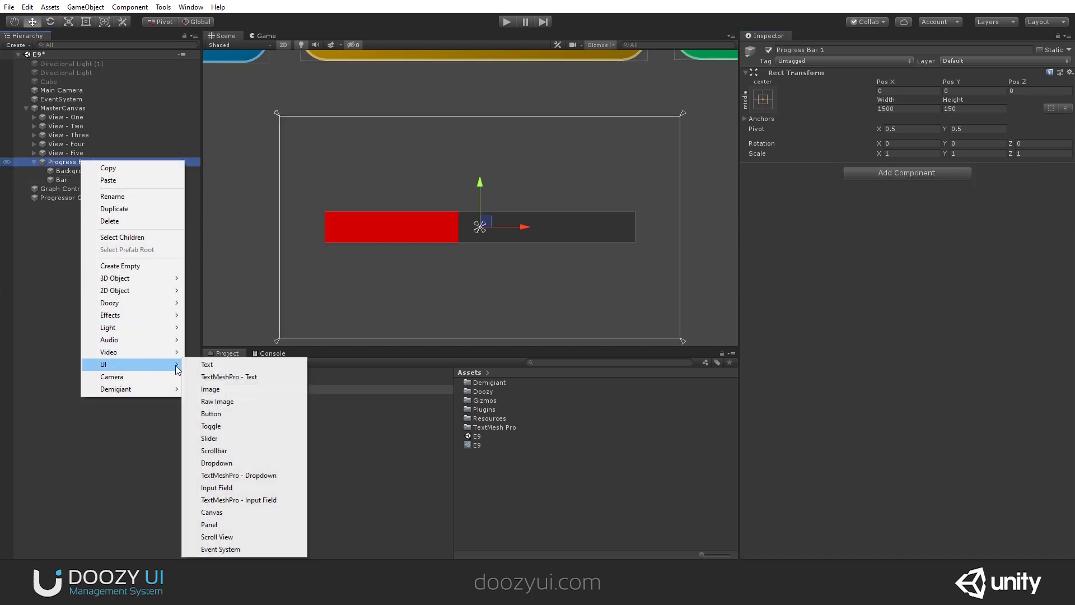
pyautogui.click(232, 381)
pyautogui.click(763, 99)
pyautogui.keyDown('alt'); pyautogui.click(802, 268); pyautogui.keyUp('alt')
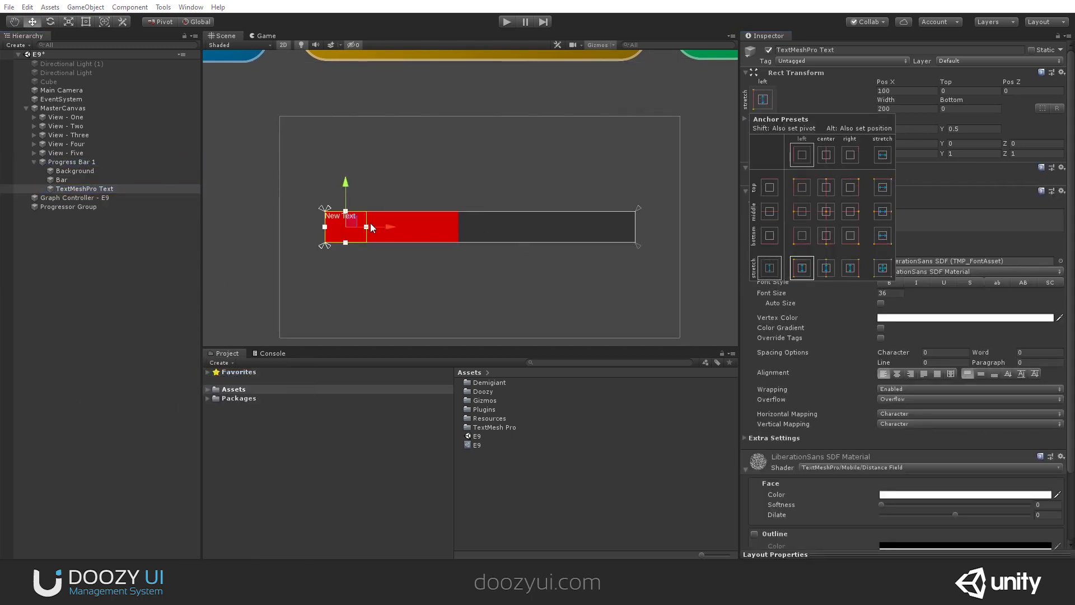
pyautogui.keyDown('alt'); pyautogui.click(883, 270); pyautogui.keyUp('alt')
# Step: Align the label Center and Middle, enable Auto Size, and set its text to Progress
pyautogui.click(959, 256)
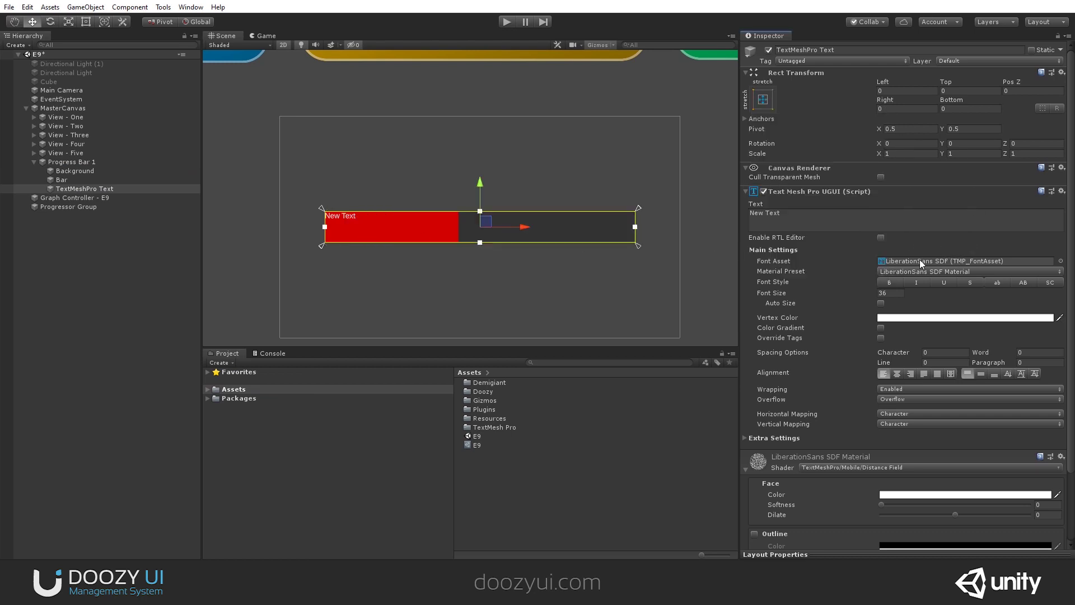
pyautogui.click(897, 373)
pyautogui.click(981, 374)
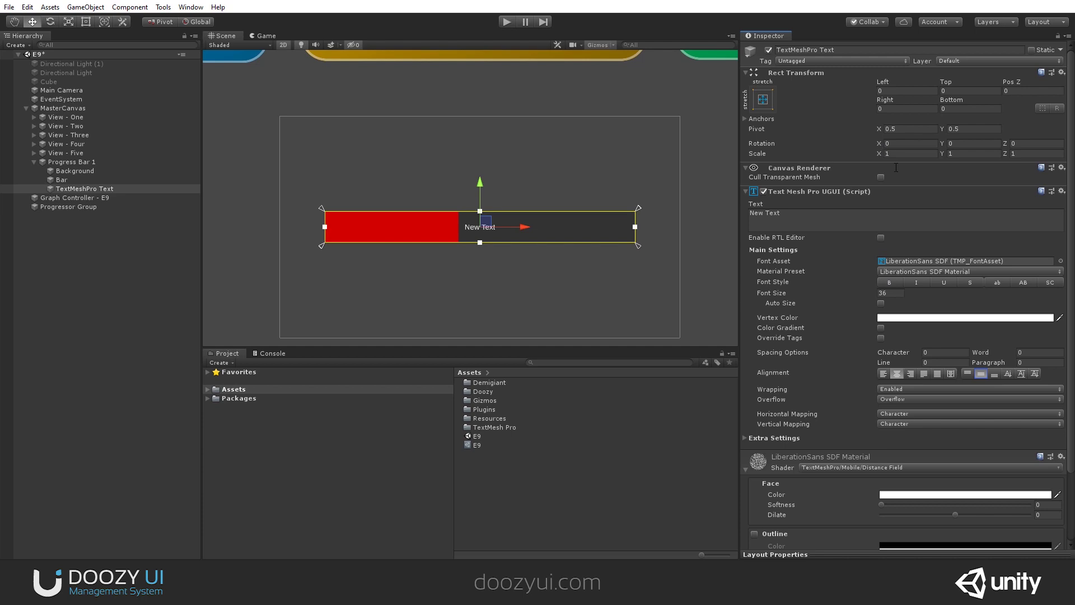
pyautogui.click(882, 303)
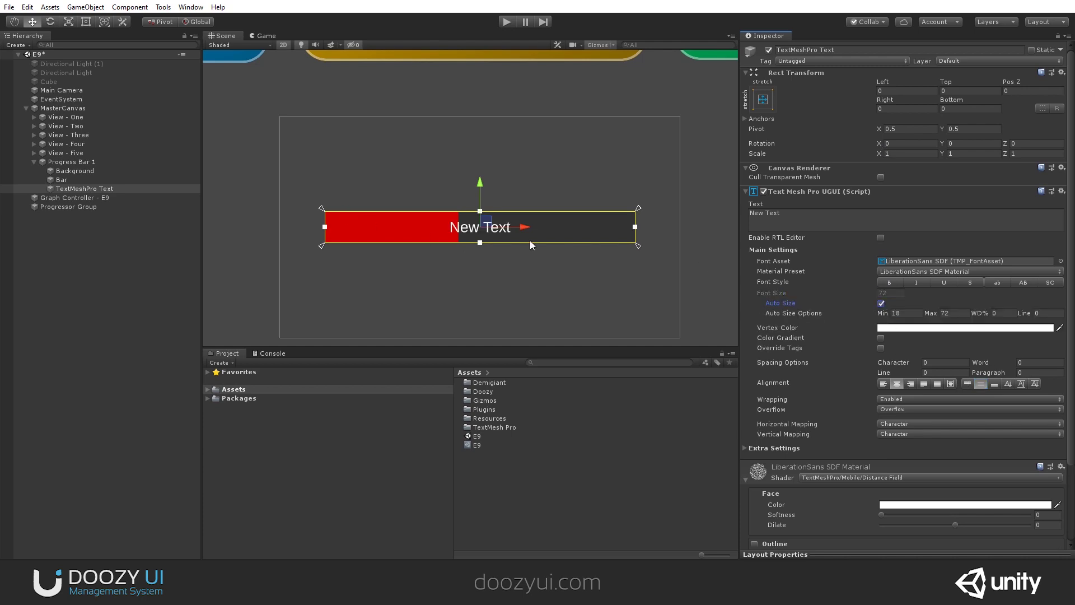
pyautogui.click(788, 220)
pyautogui.hotkey('ctrl', 'a')
pyautogui.write('Progress')
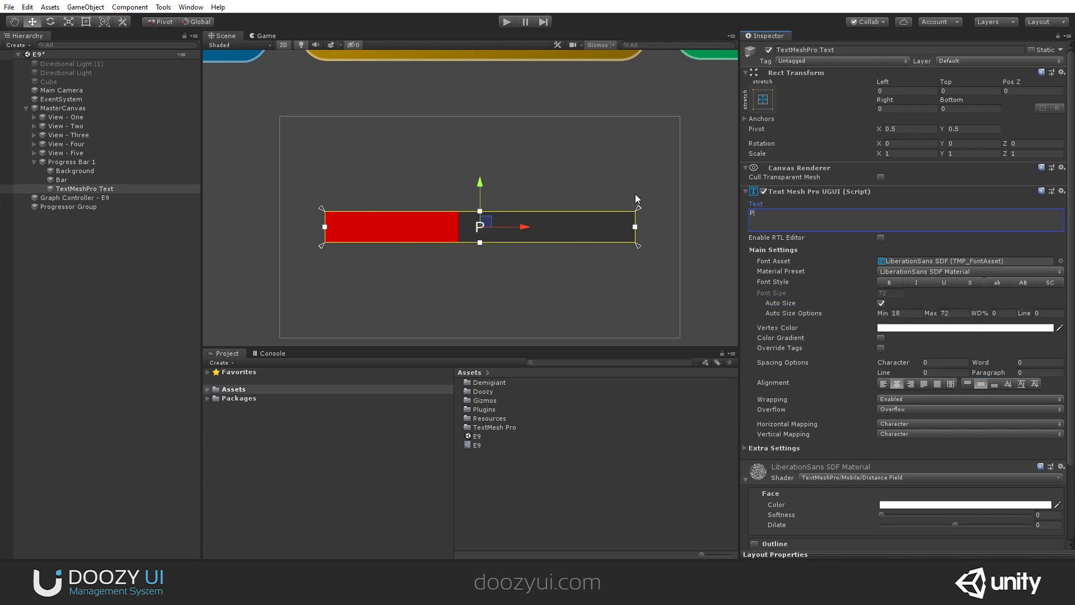
pyautogui.click(64, 181)
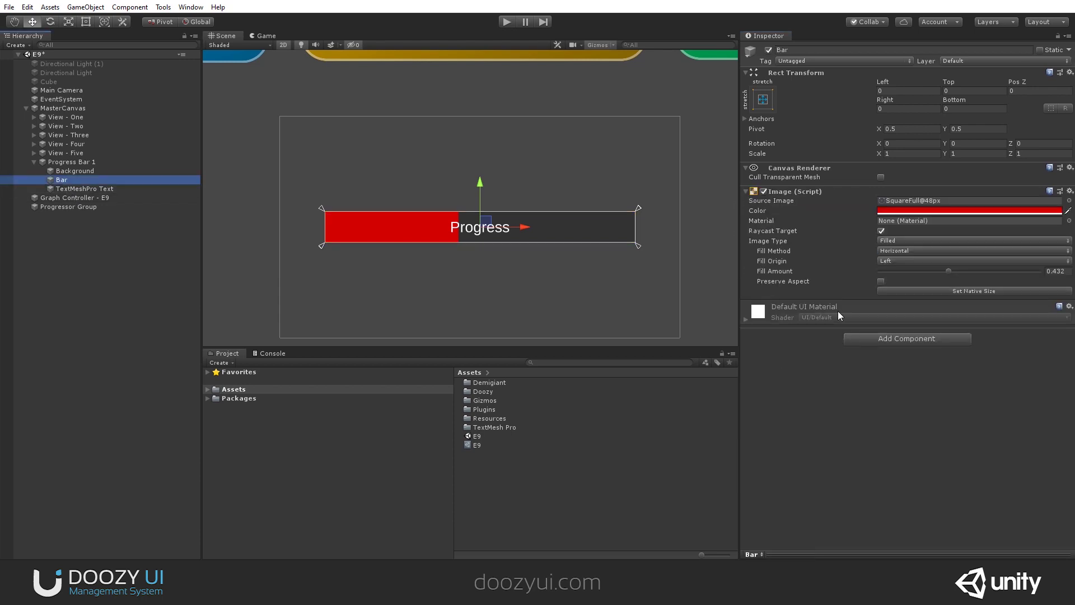
# Step: Add a Progress Target Image component to the Bar fill image
pyautogui.click(886, 338)
pyautogui.write('progress target')
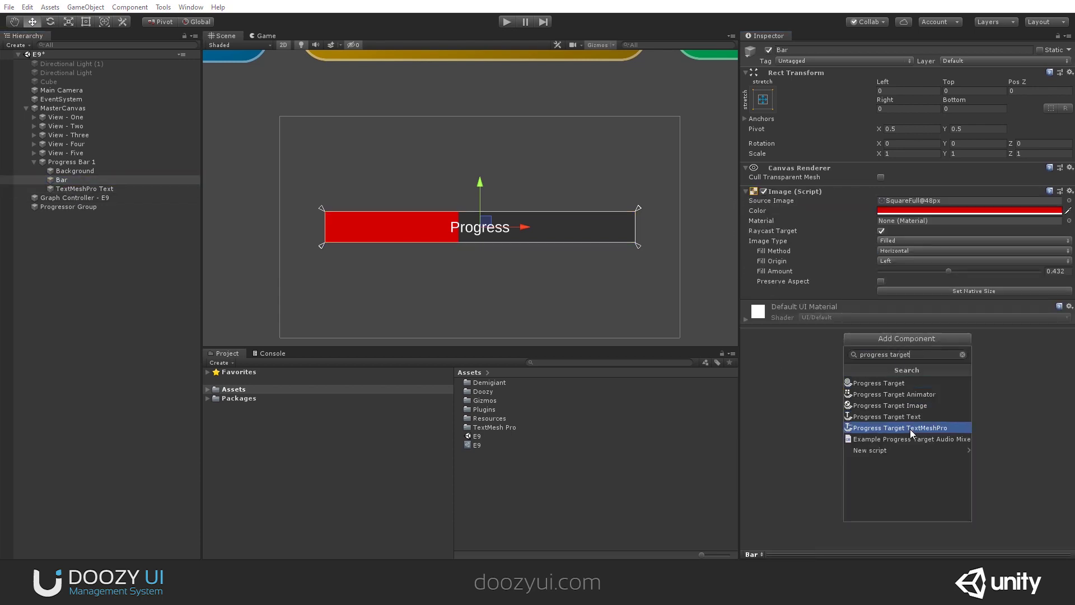
pyautogui.click(896, 405)
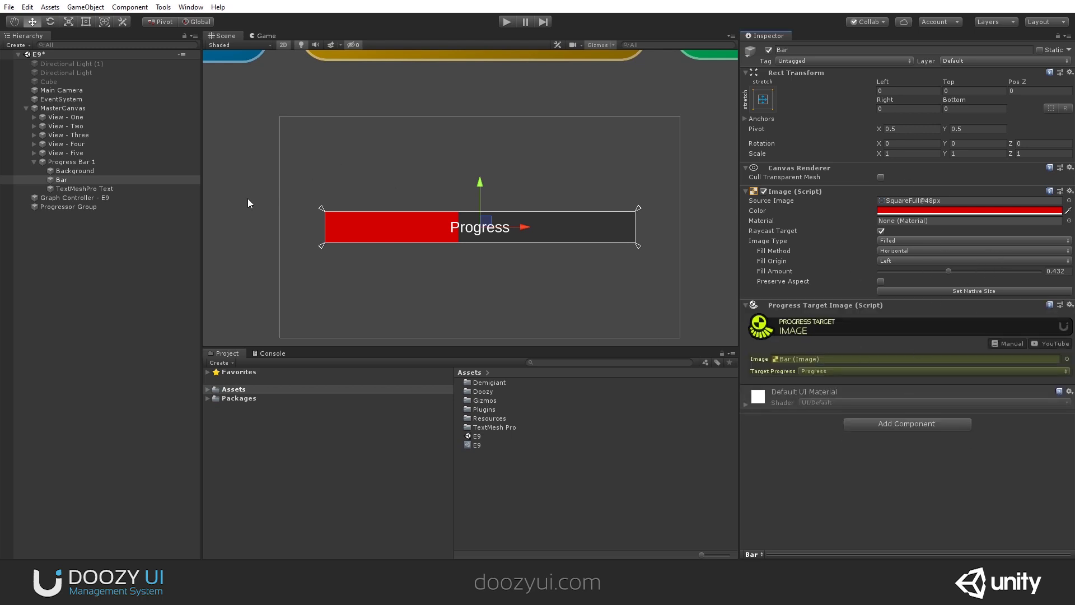
pyautogui.click(71, 189)
pyautogui.scroll(-3, 891, 311)
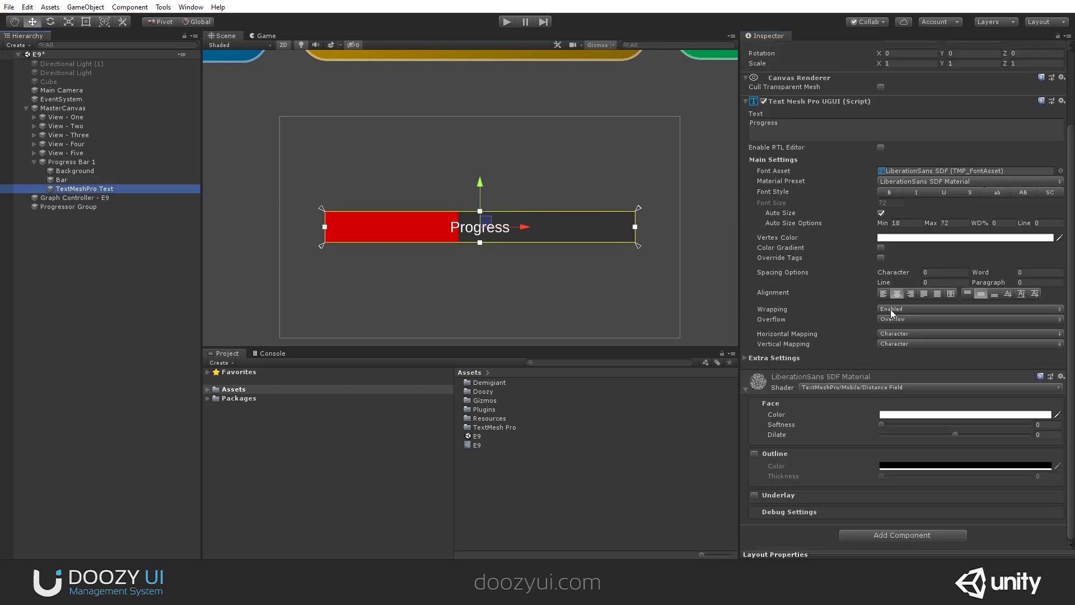
# Step: Give the label a Progress Target Text Mesh Pro component with Use Multiplier enabled
pyautogui.click(907, 535)
pyautogui.click(923, 479)
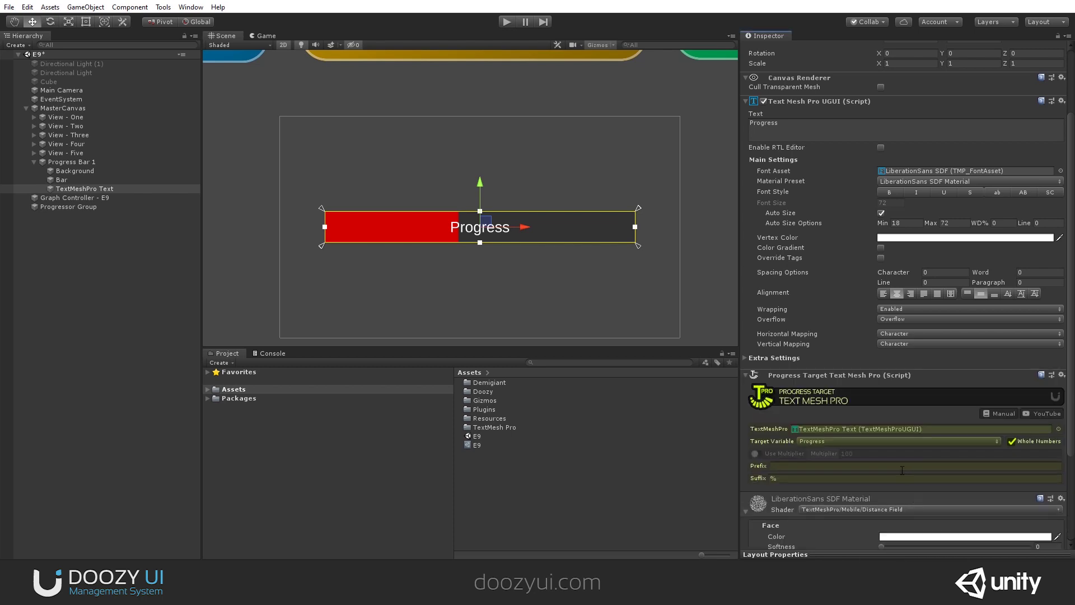
pyautogui.scroll(-4, 901, 475)
pyautogui.click(756, 333)
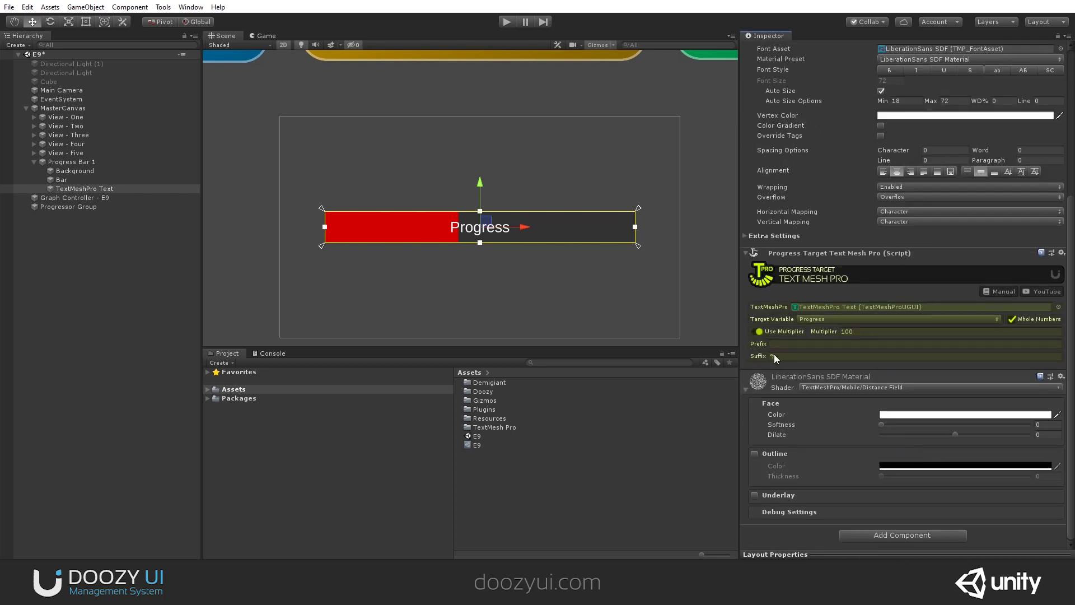
# Step: Add a Progressor to Progress Bar 1 targeting Bar and the label, previewing about 55%
pyautogui.click(71, 163)
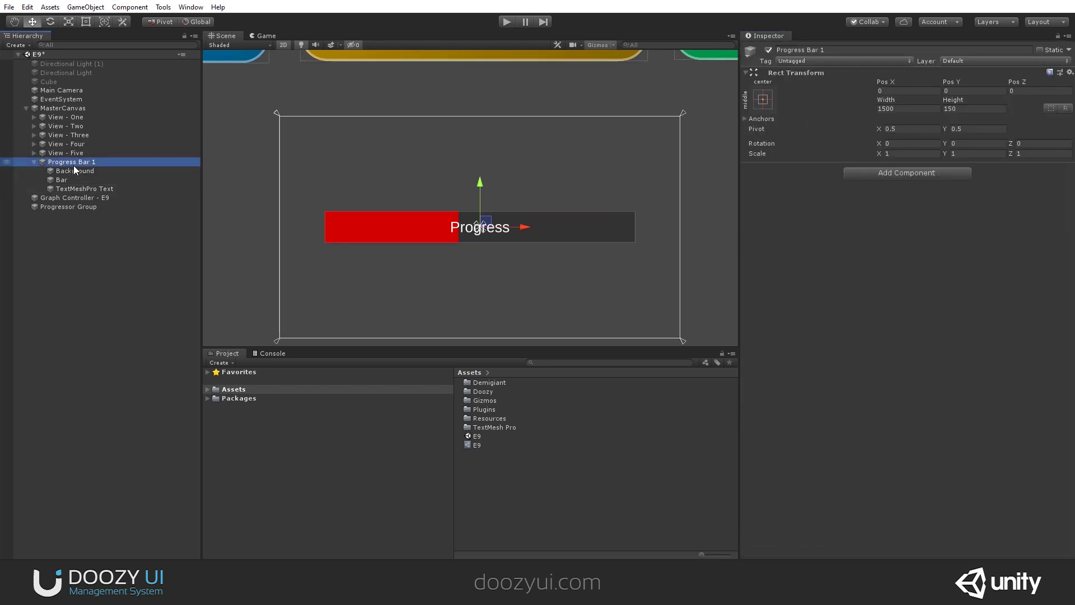
pyautogui.click(879, 173)
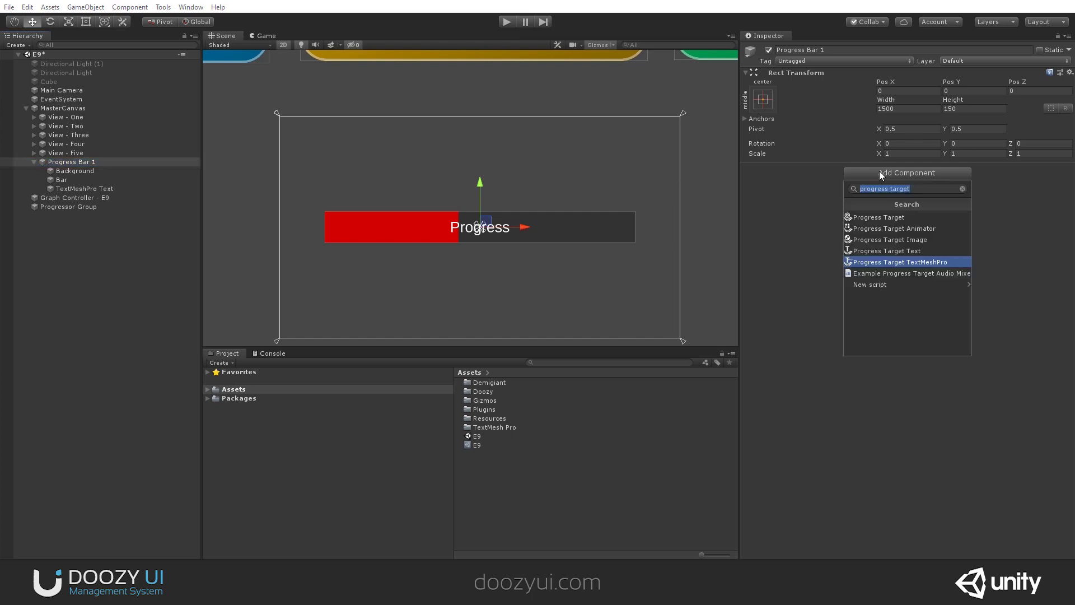
pyautogui.write('progressor')
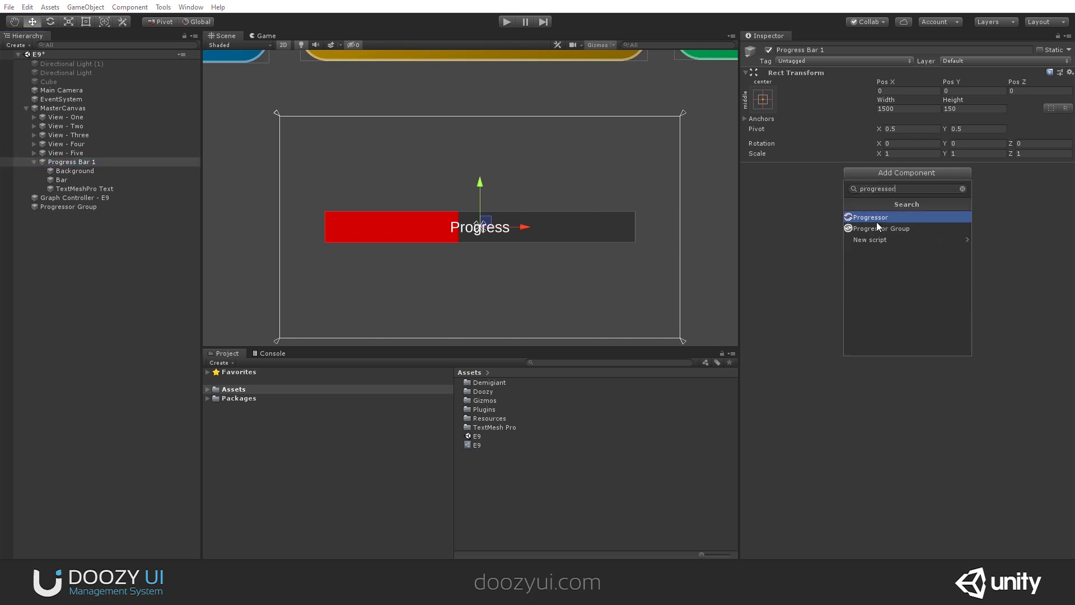
pyautogui.click(876, 222)
pyautogui.click(1066, 247)
pyautogui.click(1067, 258)
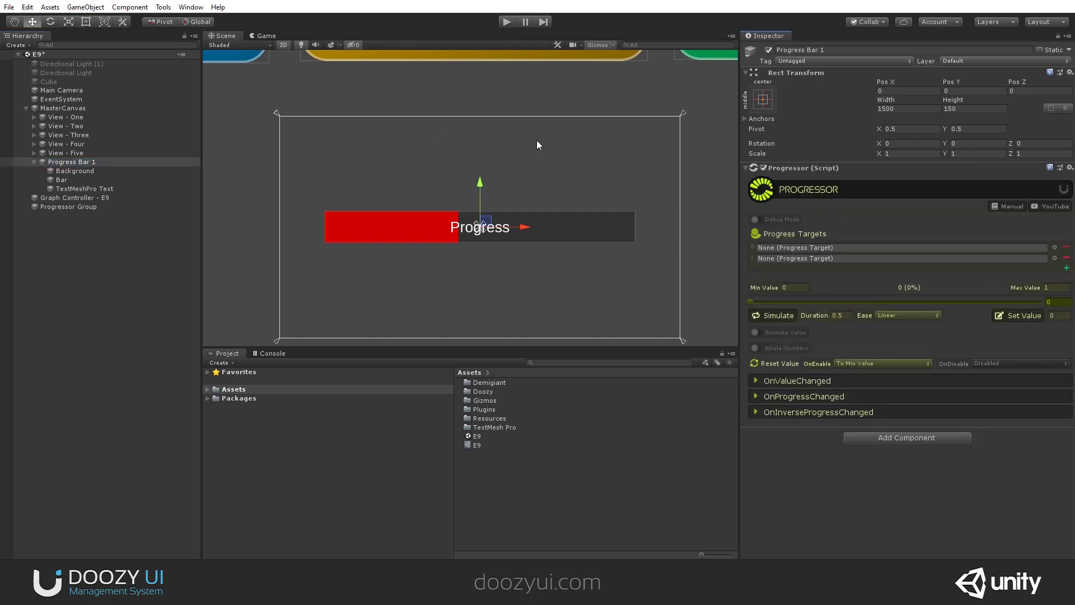
pyautogui.moveTo(58, 180); pyautogui.dragTo(862, 257)
pyautogui.moveTo(935, 301); pyautogui.dragTo(912, 301)
pyautogui.scroll(2, 512, 259)
pyautogui.scroll(-3, 503, 260)
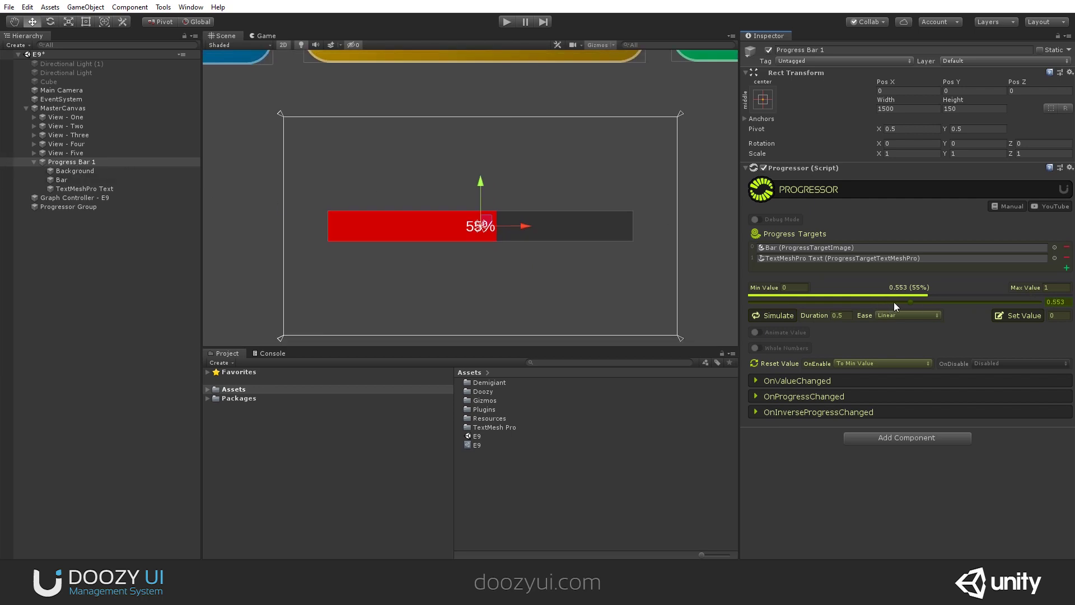
pyautogui.doubleClick(1057, 302)
# Step: Set the Progressor value to 0.5 and duplicate Progress Bar 1 three times
pyautogui.write('0.5')
pyautogui.press('Return')
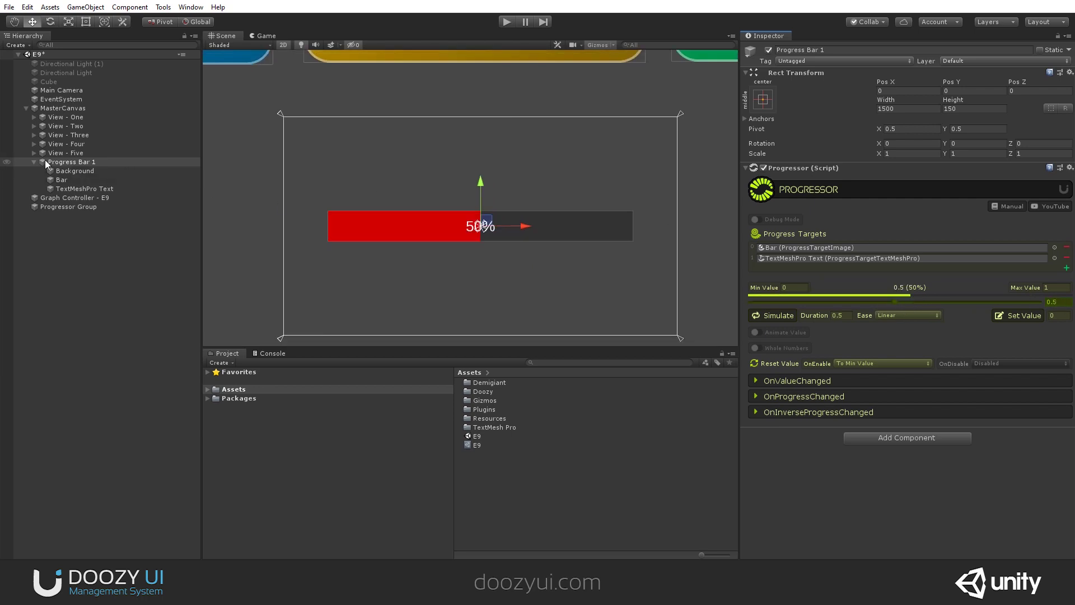
pyautogui.click(34, 162)
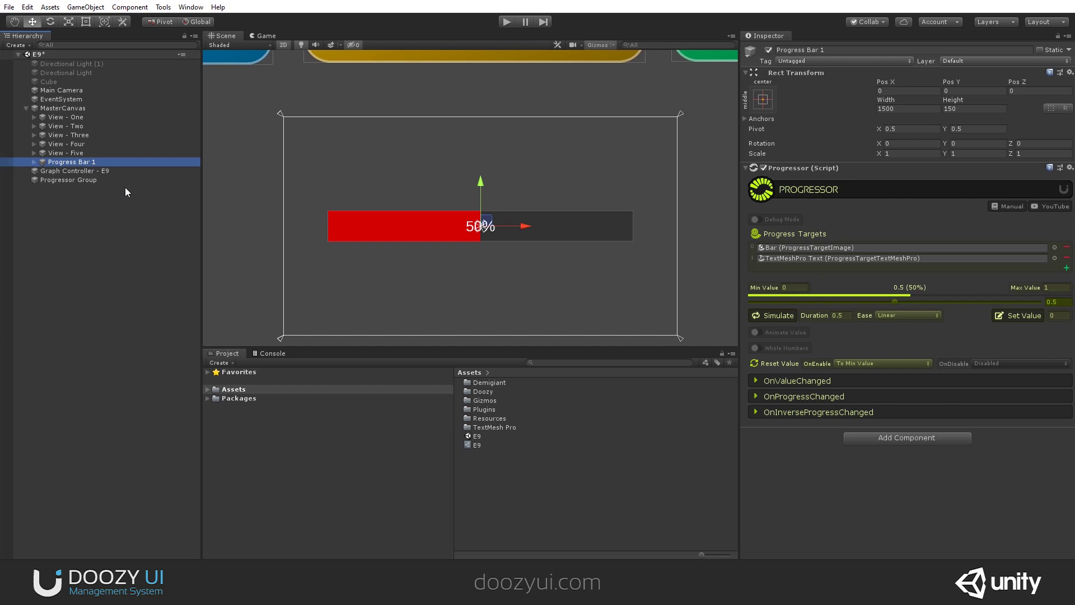
pyautogui.hotkey('ctrl', 'd')
pyautogui.hotkey('ctrl', 'd')
pyautogui.hotkey('ctrl', 'd')
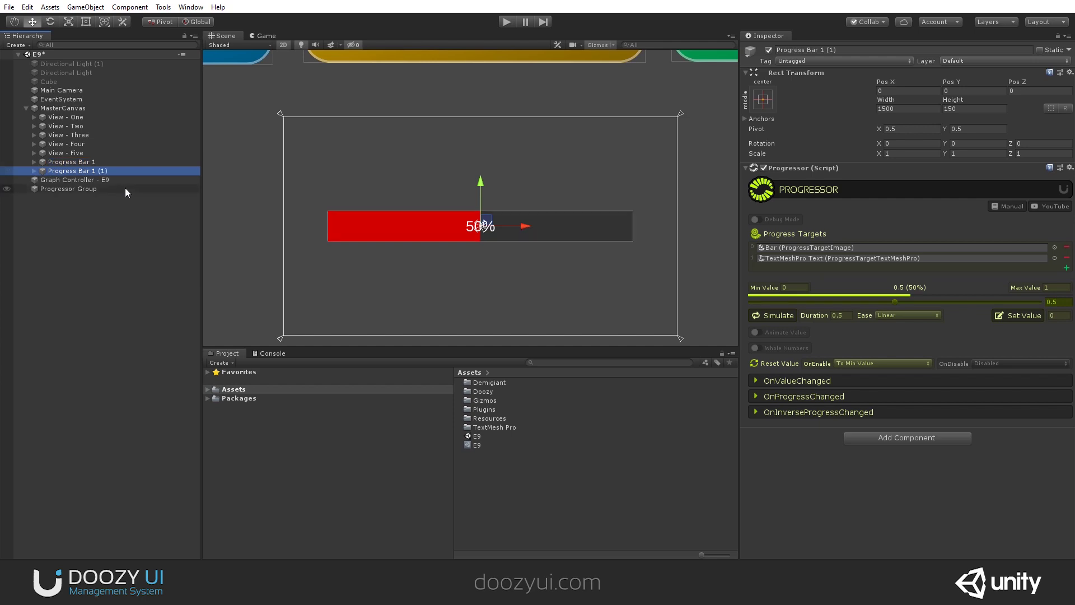
# Step: Rename the copies Progress Bar 2, Progress Bar 3 and Progress Bar 4
pyautogui.click(93, 171)
pyautogui.press('F2')
pyautogui.write('Progress Bar 2')
pyautogui.click(92, 179)
pyautogui.press('F2')
pyautogui.write('Progress Bar 3')
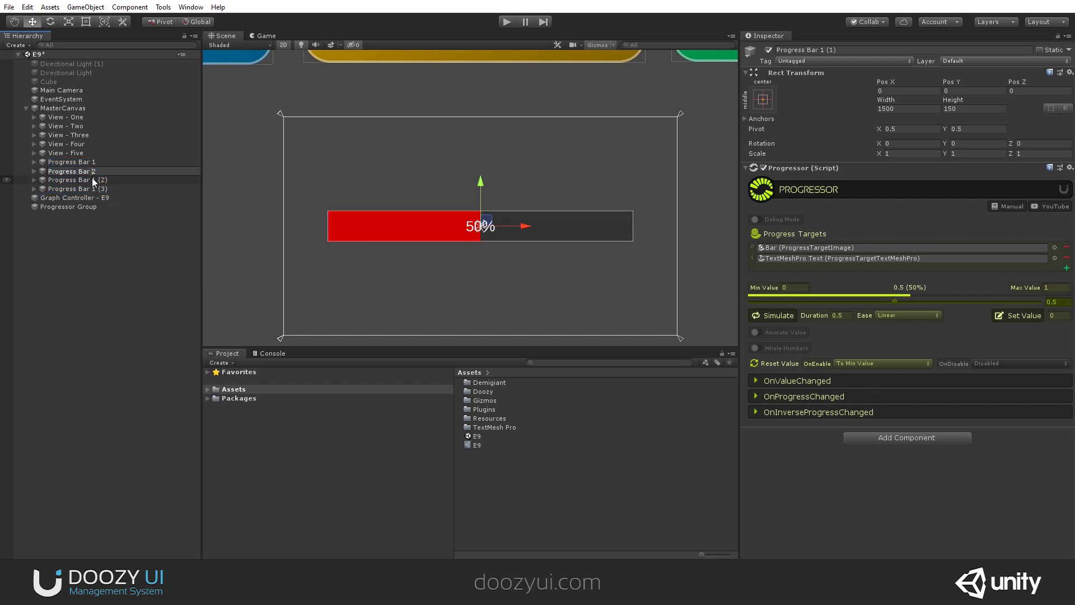
pyautogui.click(106, 190)
pyautogui.press('F2')
pyautogui.write('Progress Bar 4')
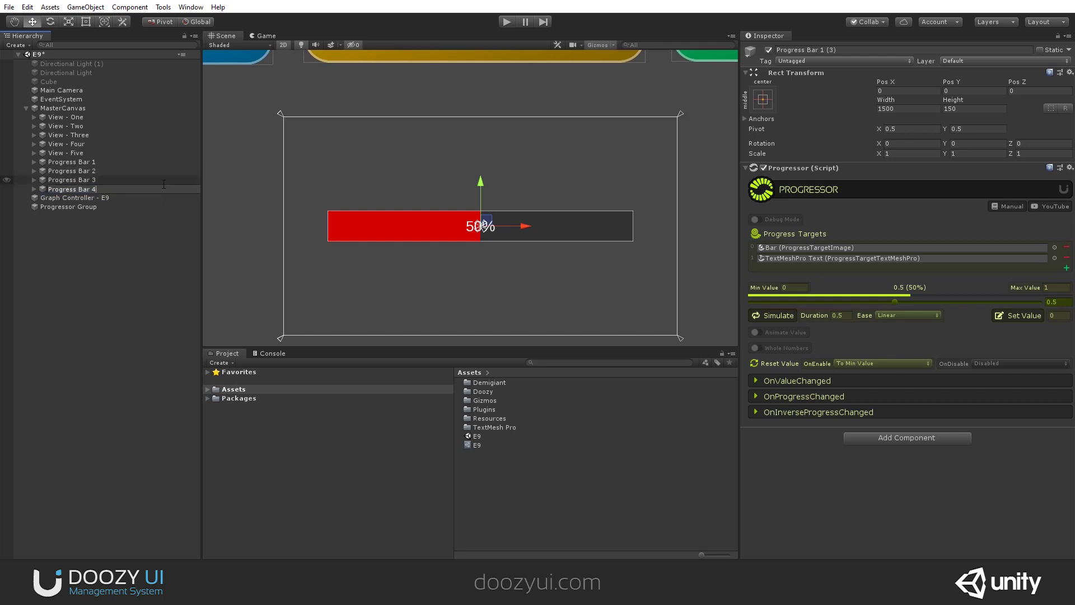
pyautogui.press('Return')
# Step: Move the four bars into a vertical stack in the scene
pyautogui.click(53, 162)
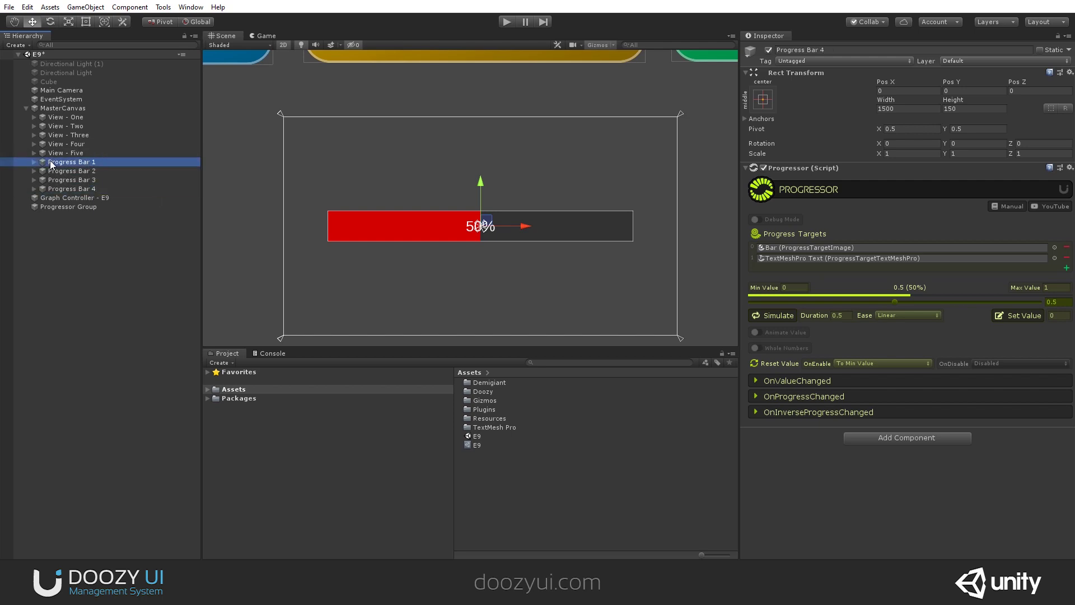
pyautogui.click(78, 171)
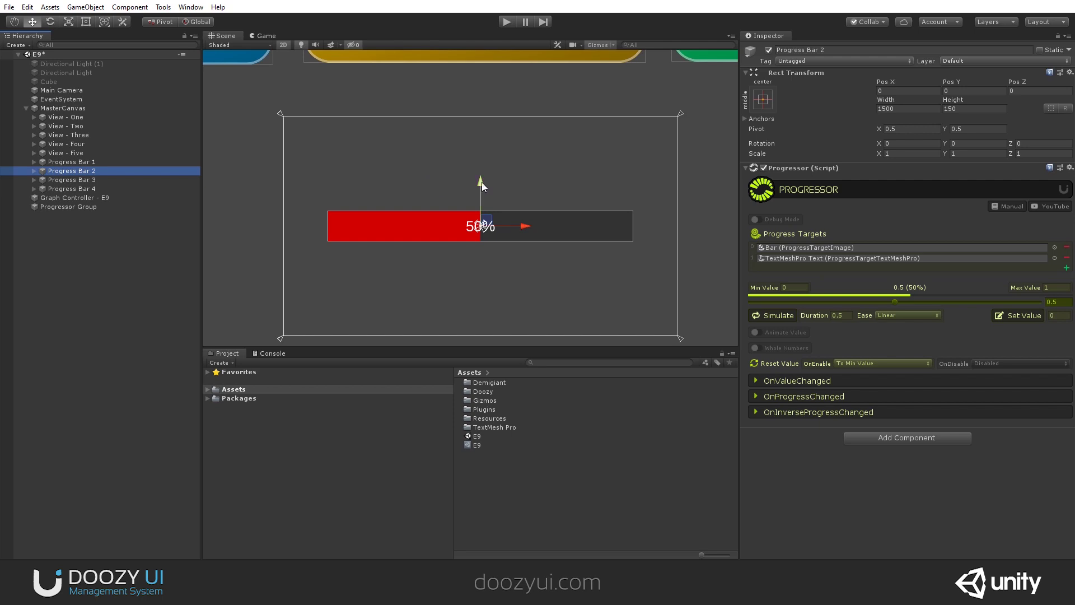
pyautogui.moveTo(480, 183); pyautogui.dragTo(506, 296)
pyautogui.click(127, 180)
pyautogui.moveTo(507, 333); pyautogui.dragTo(512, 189)
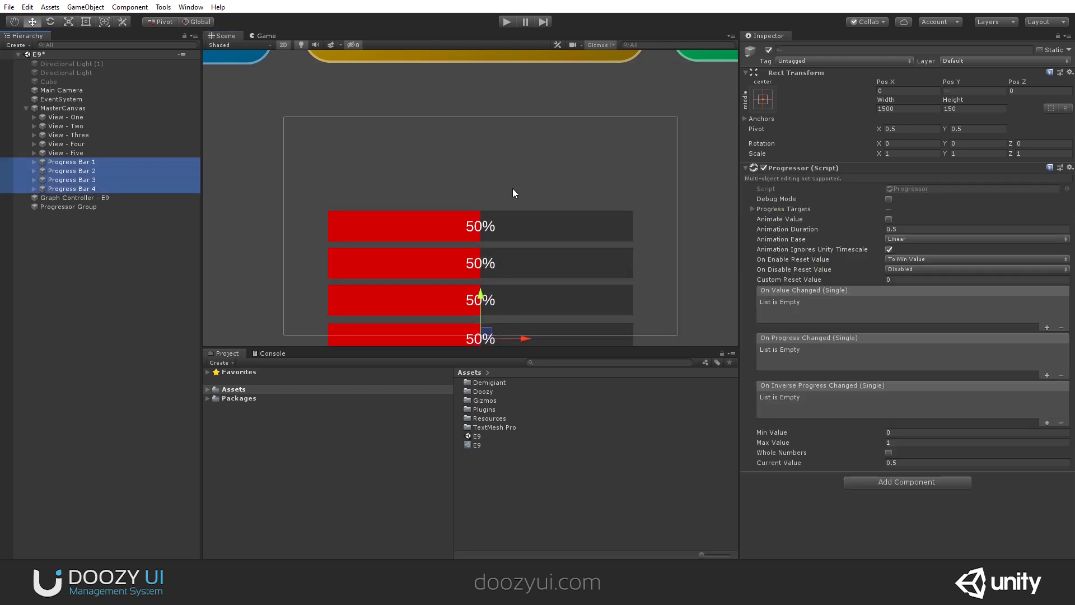
pyautogui.moveTo(494, 298); pyautogui.dragTo(476, 271)
# Step: Recolour Progress Bar 2's fill image magenta
pyautogui.click(38, 171)
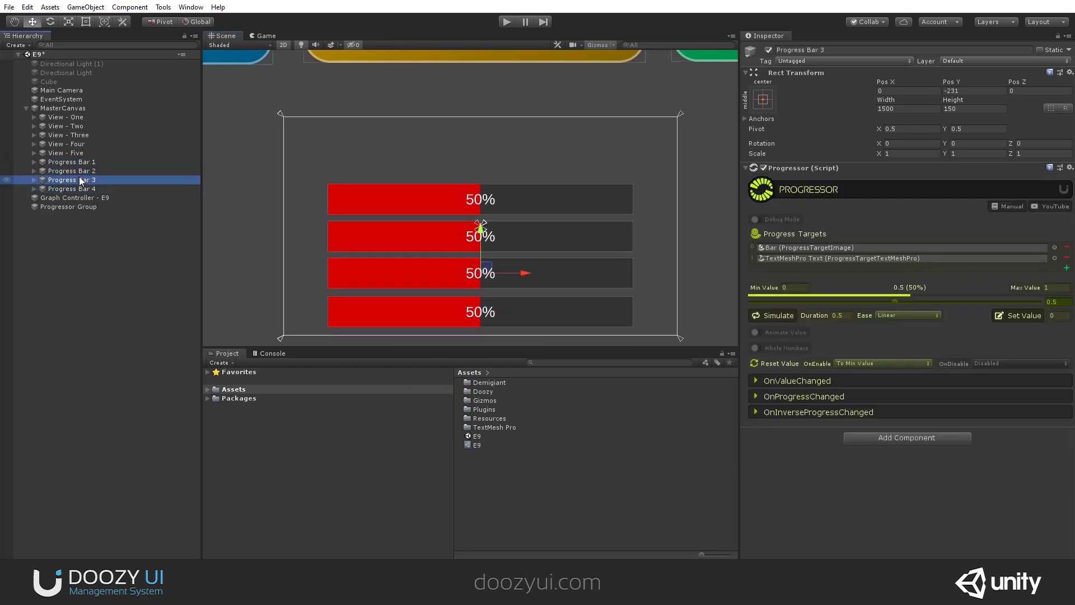
pyautogui.click(33, 171)
pyautogui.click(62, 189)
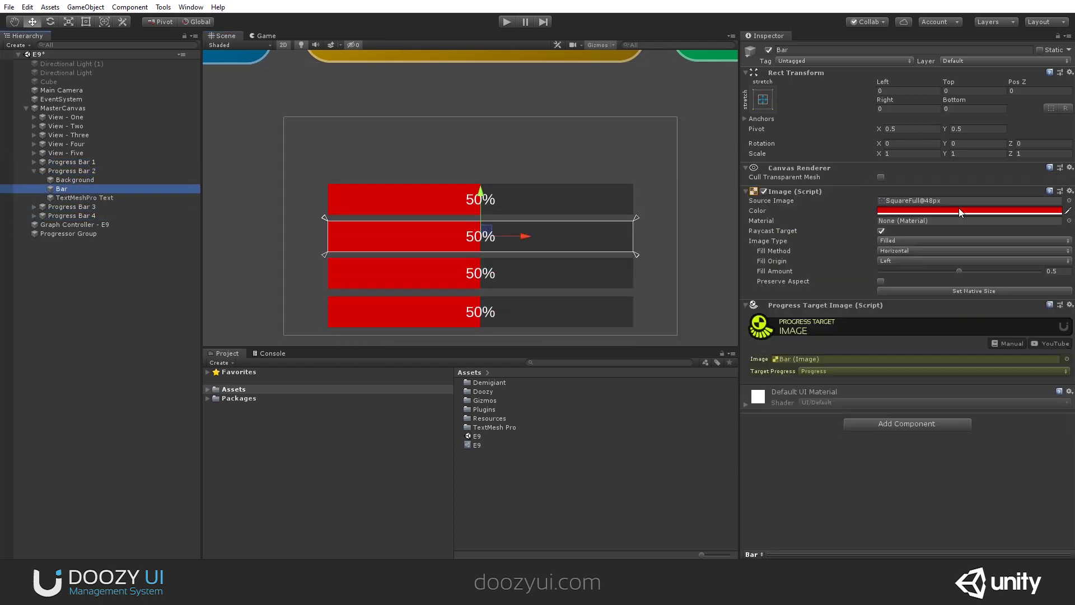
pyautogui.click(959, 210)
pyautogui.moveTo(787, 300); pyautogui.dragTo(775, 340)
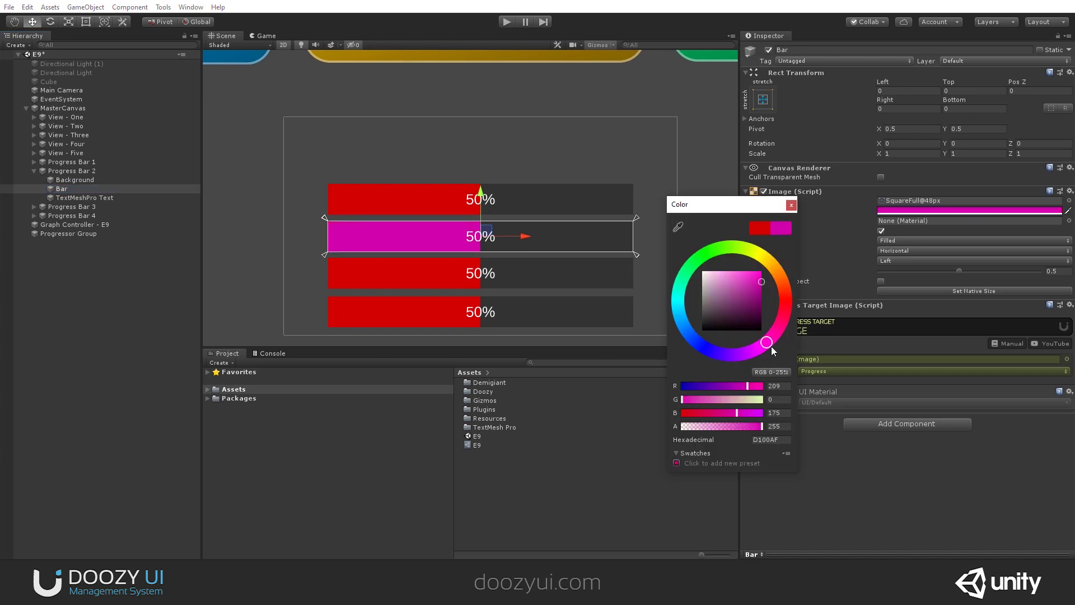
pyautogui.click(791, 205)
pyautogui.click(34, 207)
# Step: Recolour Progress Bar 3's fill image purple
pyautogui.click(34, 171)
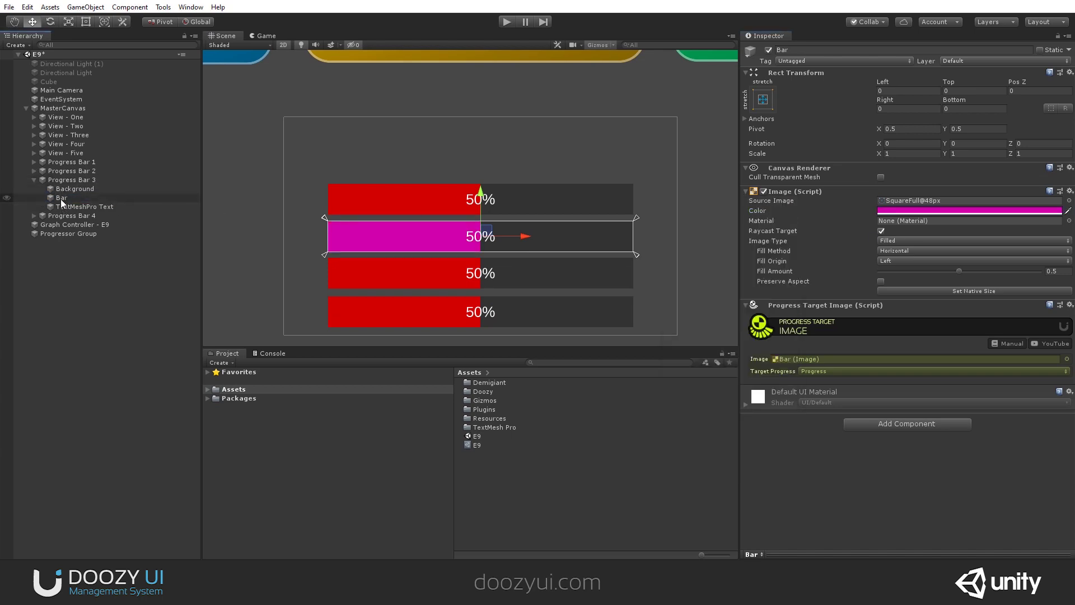
pyautogui.click(61, 198)
pyautogui.click(959, 210)
pyautogui.click(731, 356)
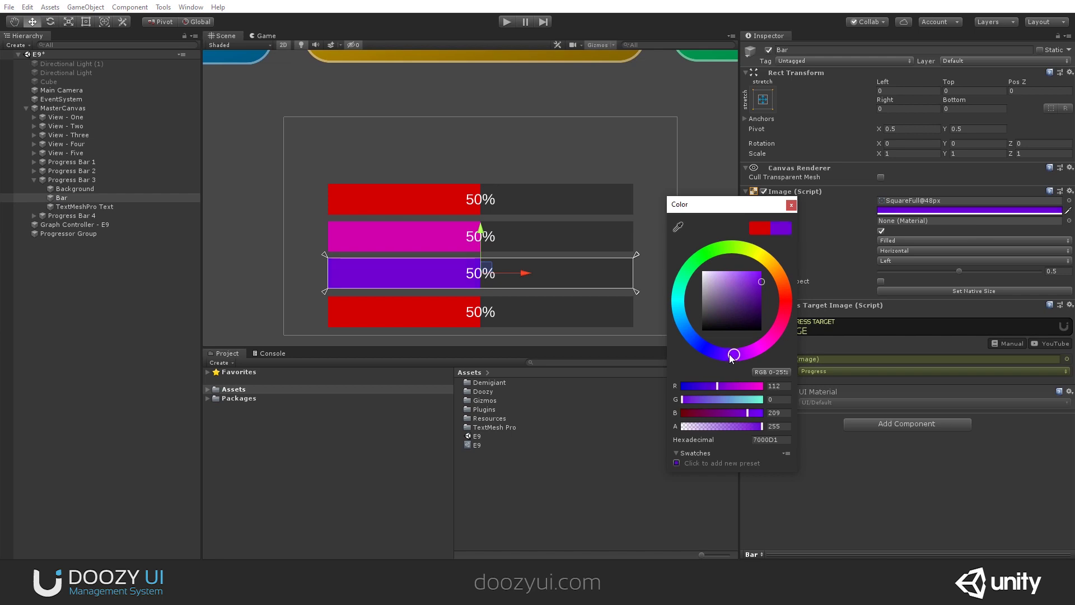
pyautogui.click(34, 180)
# Step: Recolour Progress Bar 4's fill image blue
pyautogui.click(34, 189)
pyautogui.click(61, 207)
pyautogui.click(959, 210)
pyautogui.click(687, 331)
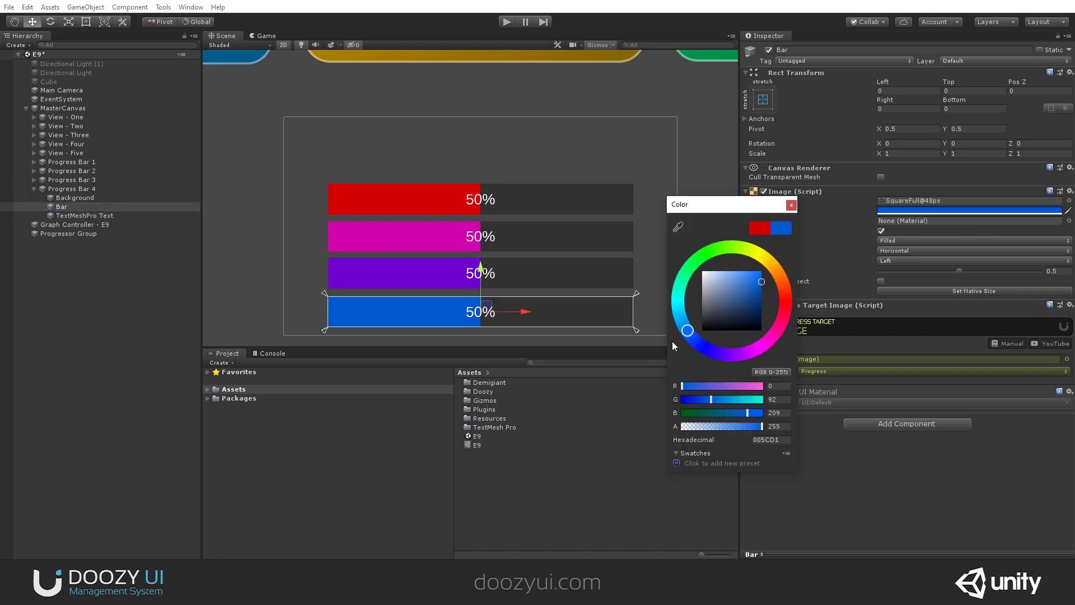
pyautogui.click(791, 206)
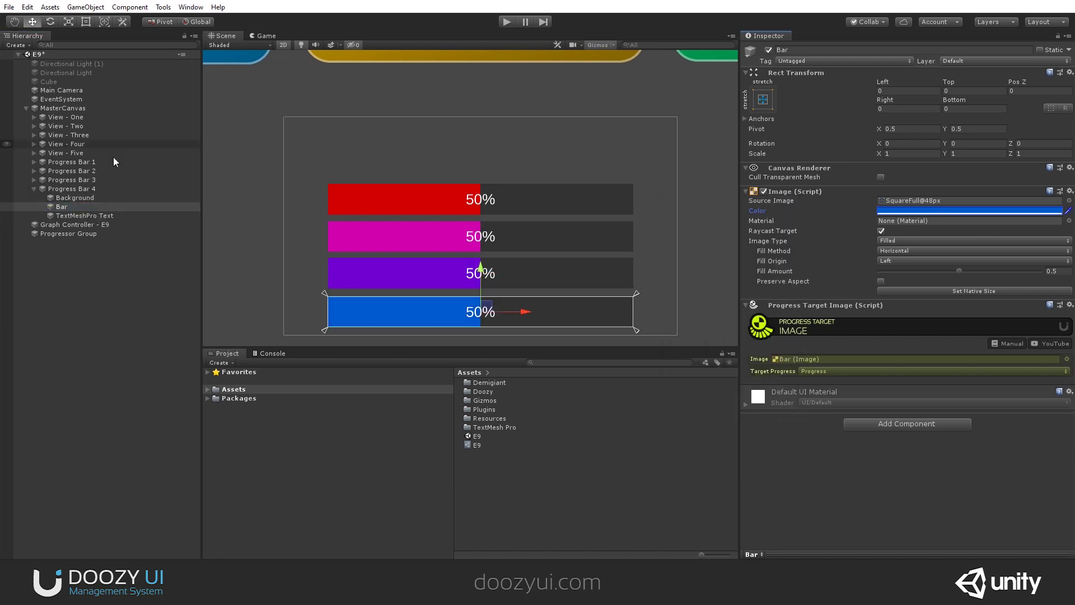
pyautogui.click(34, 189)
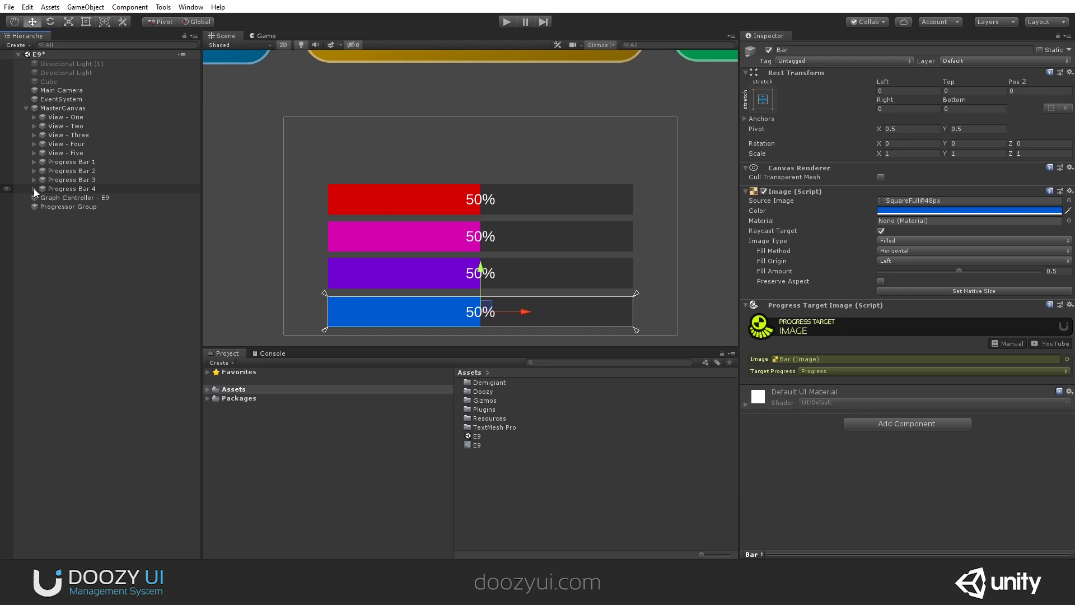
# Step: In Play mode, set the bars to 42%, 70%, 52% and 67%, inspect Progressor Group, then stop
pyautogui.click(505, 25)
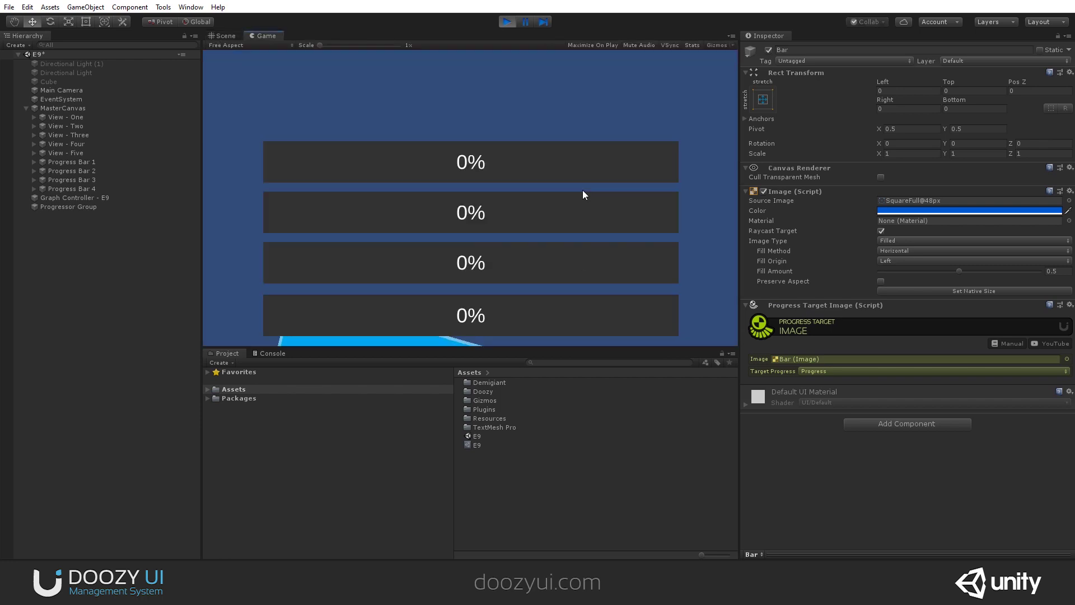
pyautogui.click(85, 189)
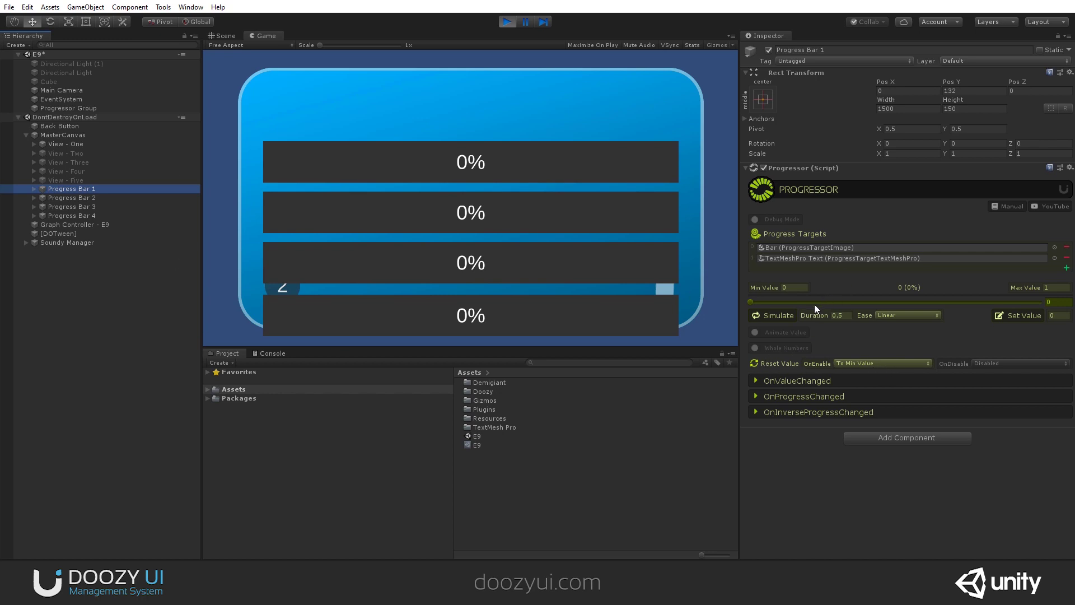
pyautogui.moveTo(815, 304); pyautogui.dragTo(952, 303)
pyautogui.click(72, 198)
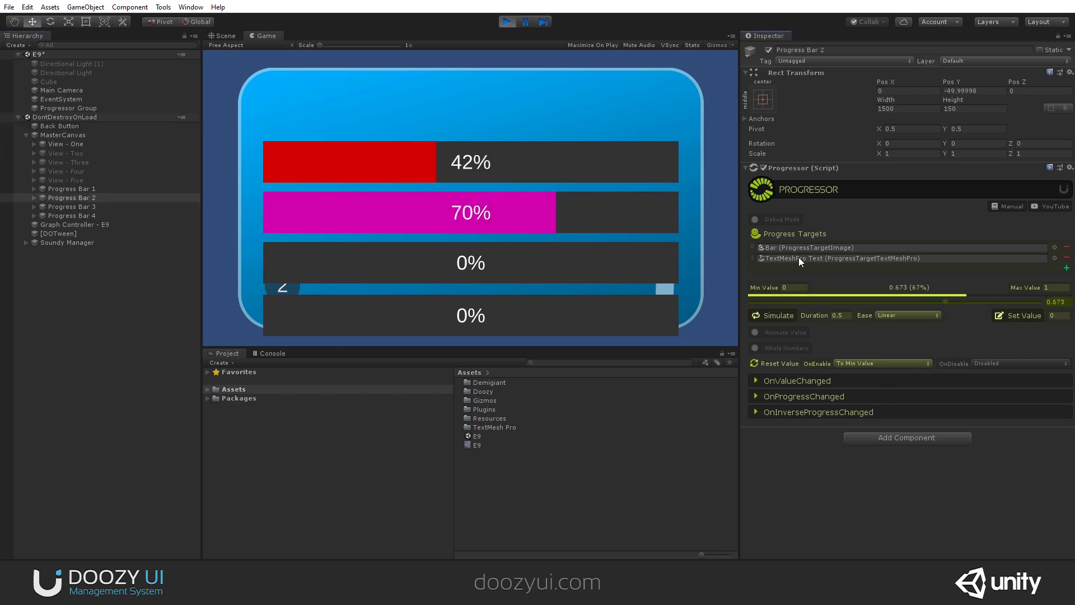
pyautogui.click(109, 208)
pyautogui.moveTo(840, 302); pyautogui.dragTo(943, 301)
pyautogui.click(71, 216)
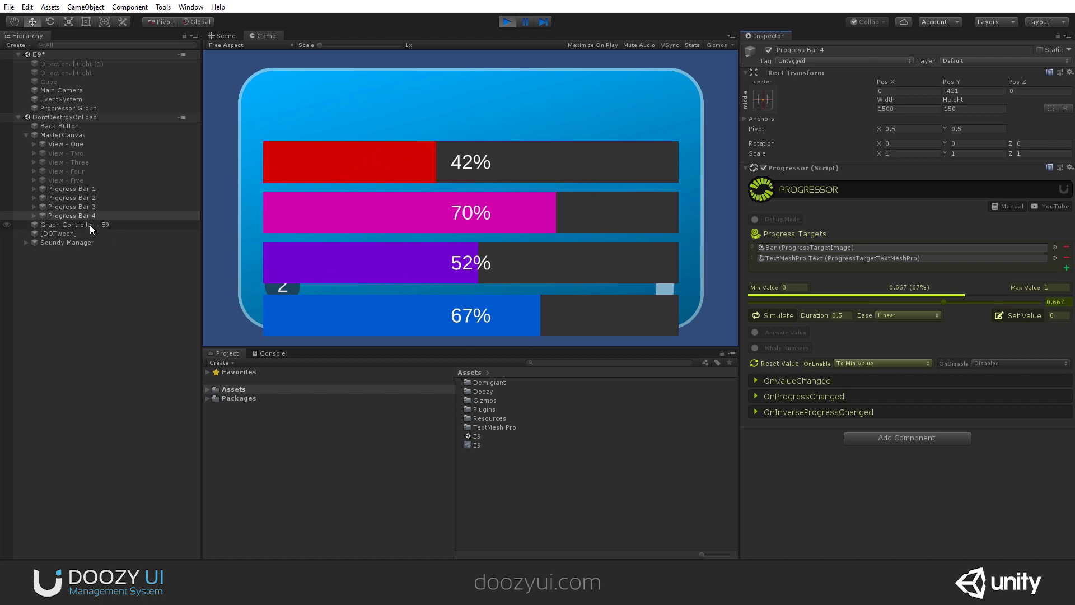
pyautogui.click(103, 109)
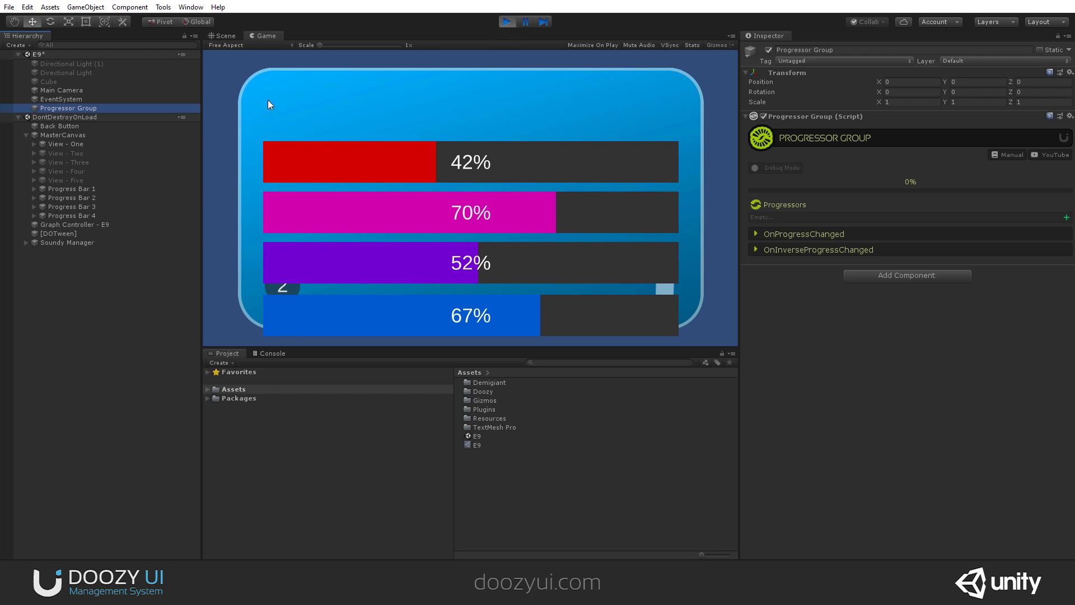
pyautogui.click(511, 22)
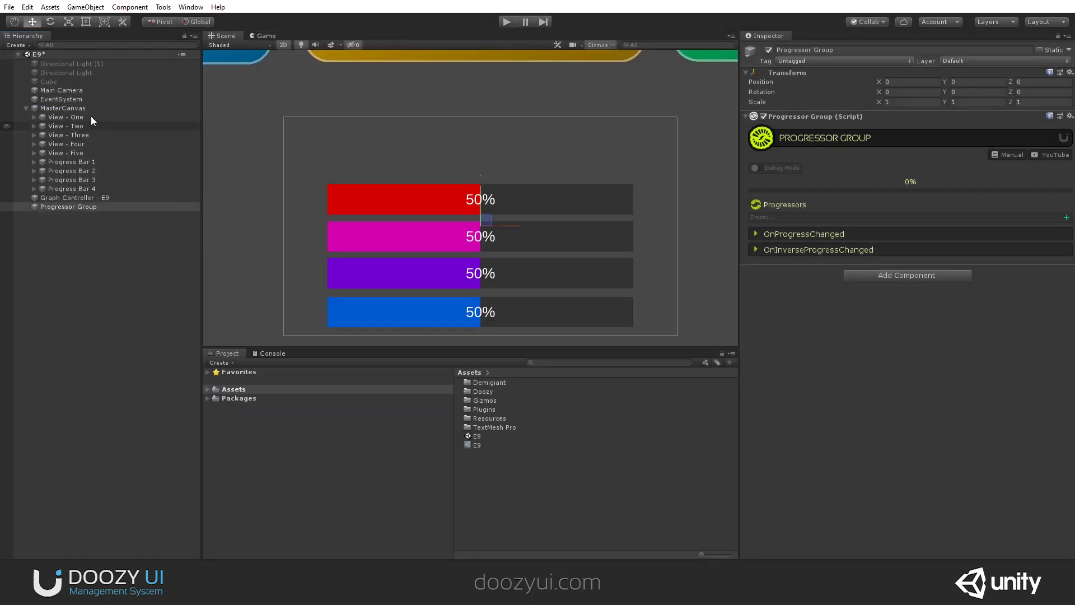
# Step: Delete the old Progressor Group, then duplicate Progress Bar 1 and move the copy up above the bars
pyautogui.rightClick(55, 209)
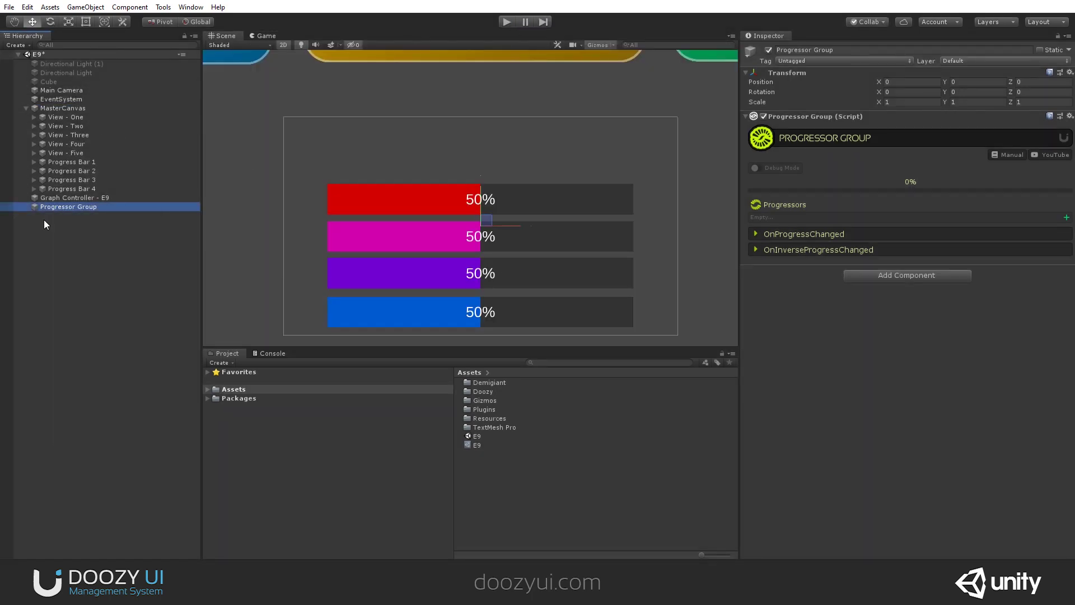
pyautogui.click(99, 271)
pyautogui.click(73, 162)
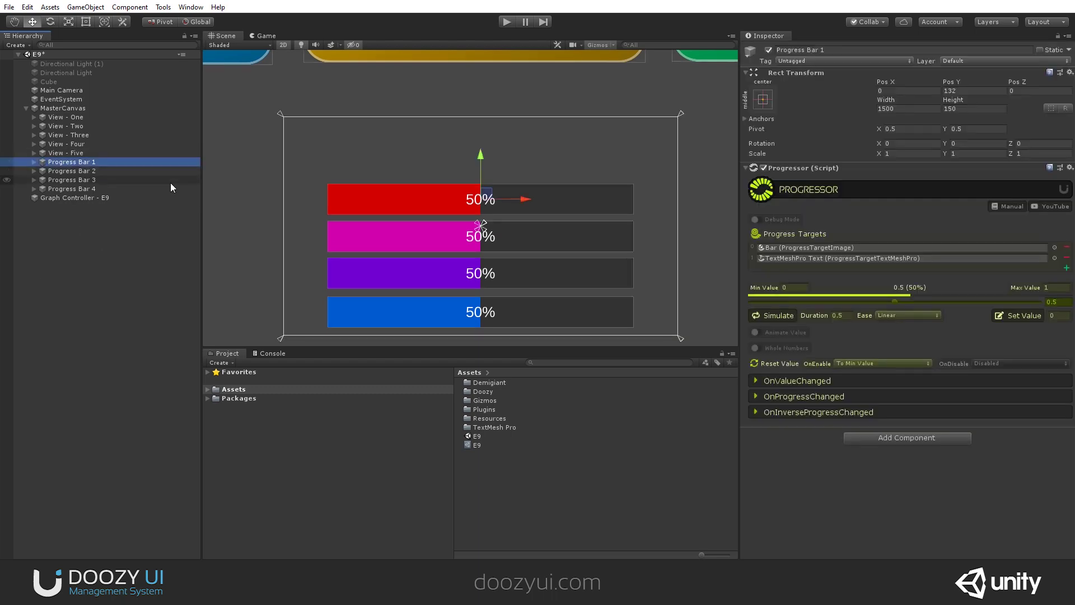
pyautogui.hotkey('ctrl', 'd')
pyautogui.moveTo(486, 157); pyautogui.dragTo(486, 104)
# Step: Scale the copy to 1.2, place it above Progress Bar 1 and rename it Progress Bar 0
pyautogui.click(894, 154)
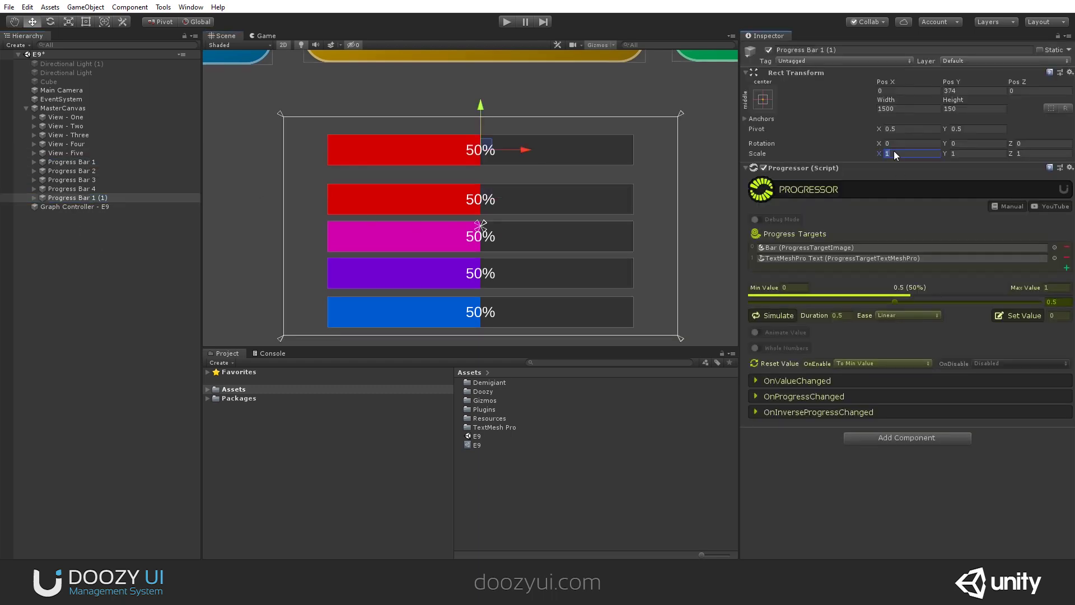
pyautogui.write('1.2')
pyautogui.press('Tab')
pyautogui.write('1.2')
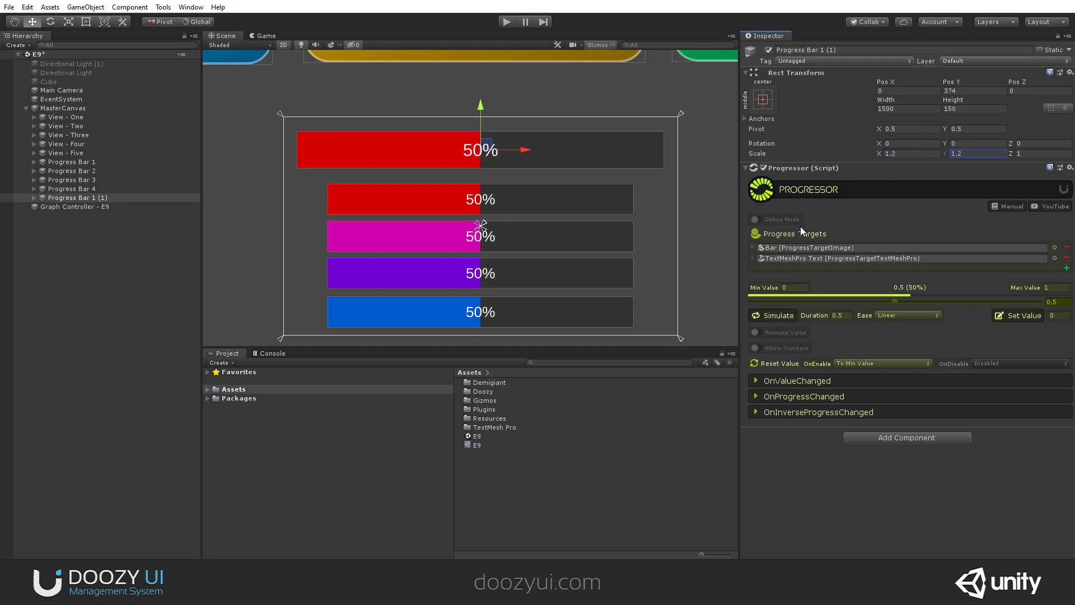
pyautogui.moveTo(73, 197); pyautogui.dragTo(153, 170)
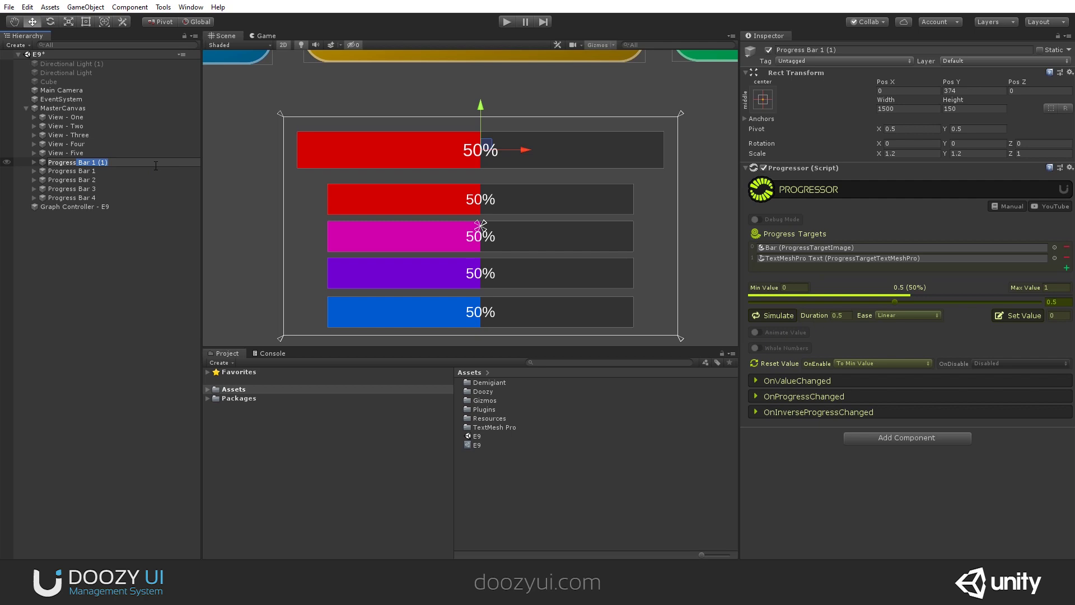
pyautogui.press('End')
pyautogui.press('BackSpace')
pyautogui.press('BackSpace')
pyautogui.press('BackSpace')
pyautogui.press('BackSpace')
pyautogui.press('BackSpace')
pyautogui.write('0')
pyautogui.press('Return')
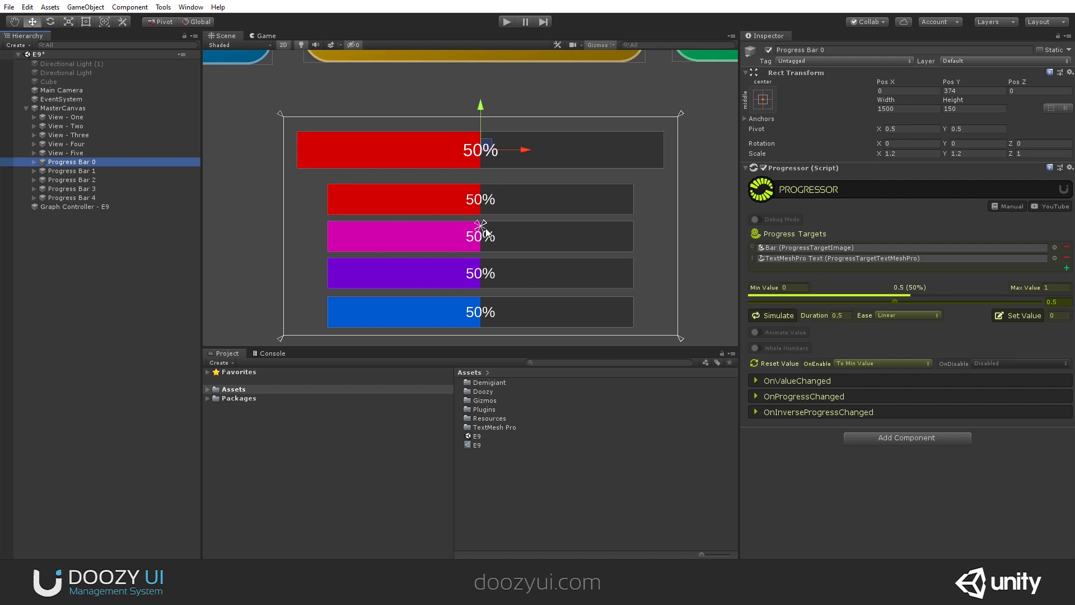
# Step: Change Progress Bar 0's fill Bar colour to orange
pyautogui.click(33, 162)
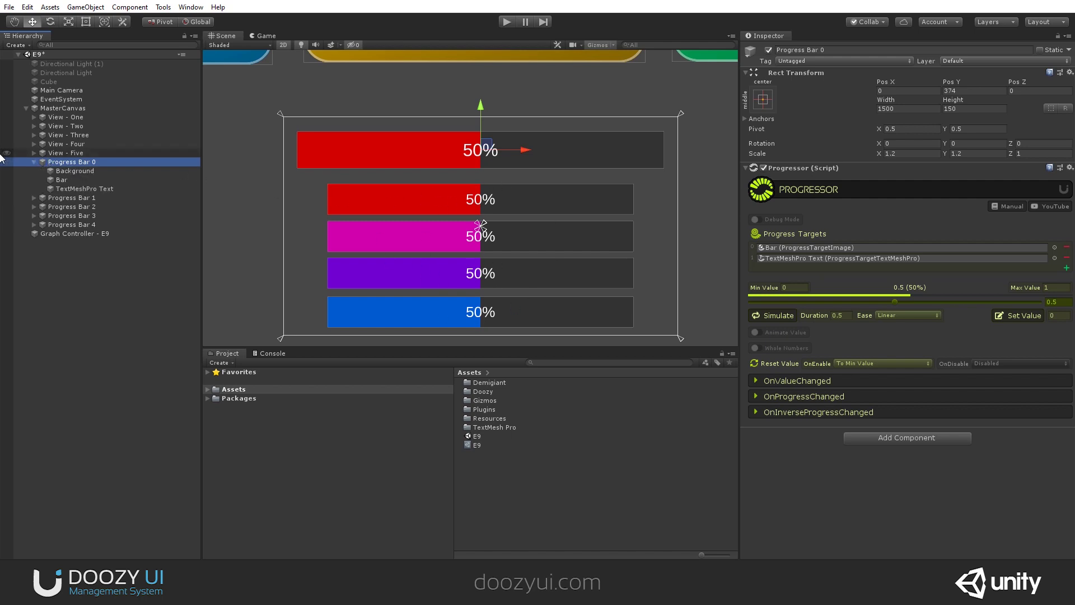
pyautogui.click(66, 180)
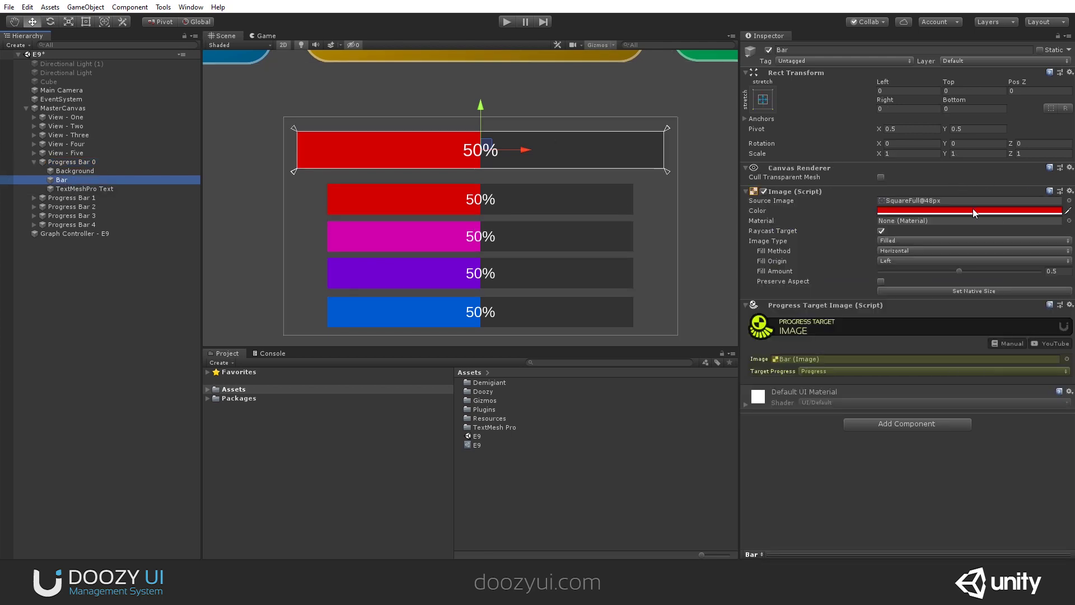
pyautogui.click(973, 208)
pyautogui.moveTo(733, 247)
pyautogui.mouseDown()
pyautogui.moveTo(755, 252)
pyautogui.moveTo(682, 259)
pyautogui.moveTo(661, 241)
pyautogui.moveTo(747, 274)
pyautogui.moveTo(700, 311)
pyautogui.moveTo(740, 285)
pyautogui.moveTo(787, 283)
pyautogui.mouseUp()
pyautogui.click(779, 274)
pyautogui.click(791, 205)
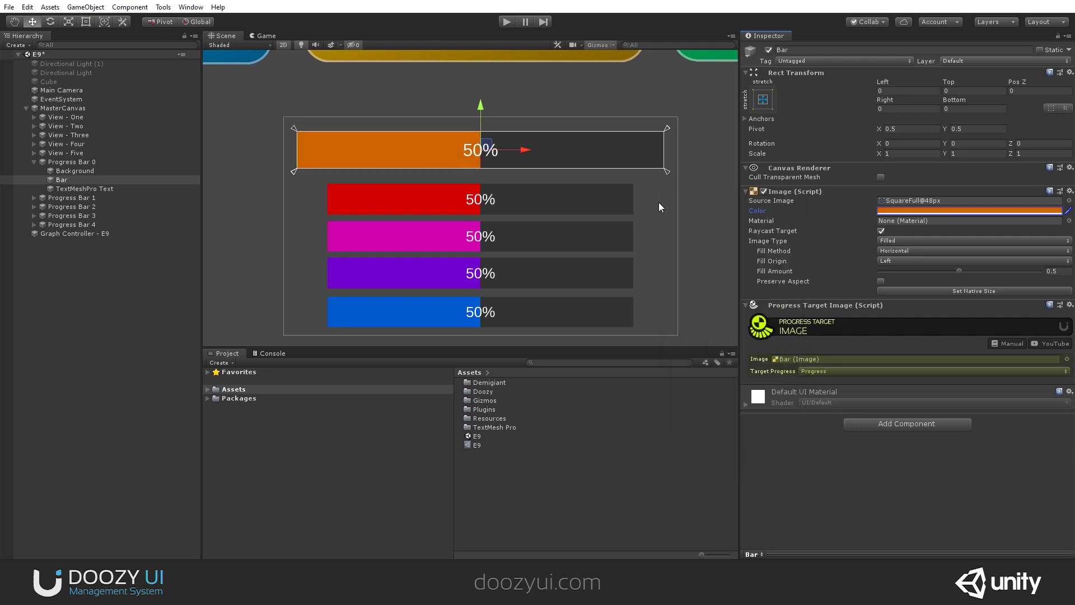
pyautogui.click(35, 162)
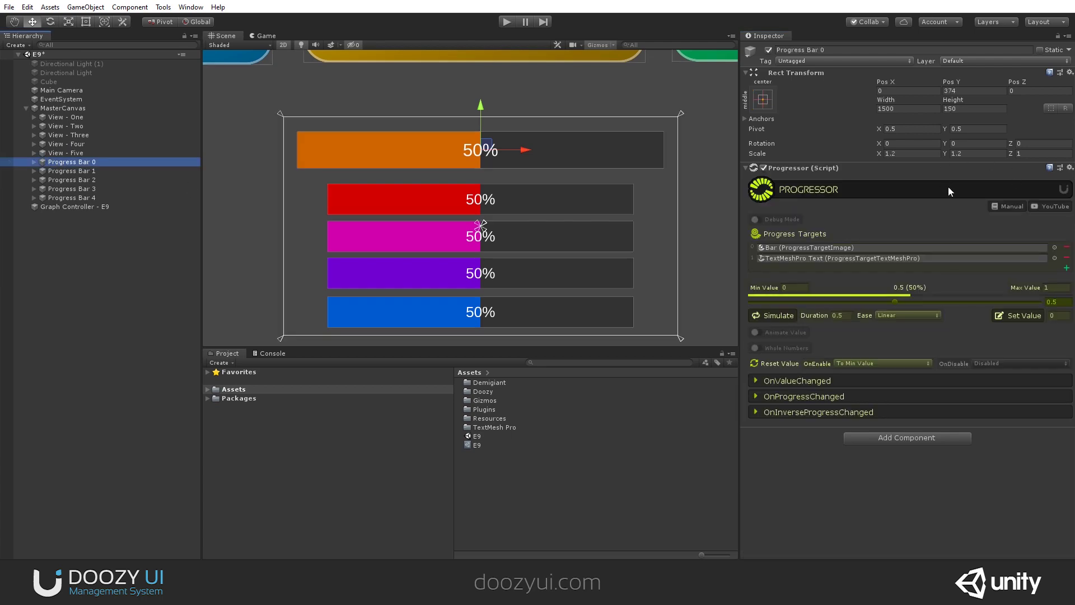
pyautogui.click(57, 109)
# Step: Create a Doozy Progressor Group under MasterCanvas
pyautogui.rightClick(56, 107)
pyautogui.moveTo(85, 249)
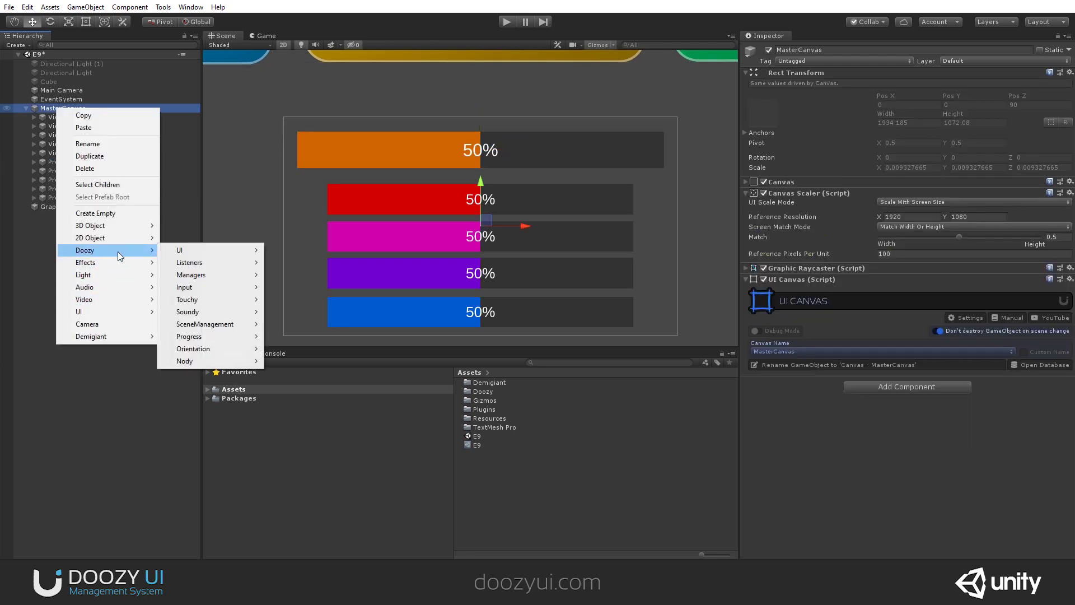
pyautogui.moveTo(228, 337)
pyautogui.click(306, 361)
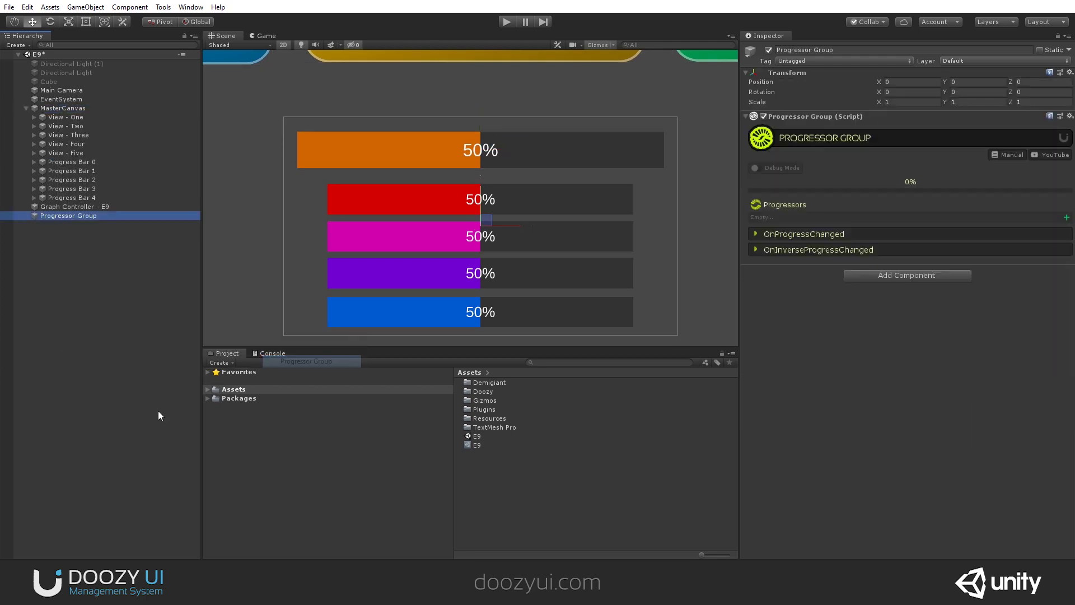
# Step: Add four progressor slots, assign Progress Bars 1–4 to them, and run the scene
pyautogui.click(1067, 218)
pyautogui.click(1067, 229)
pyautogui.click(1067, 240)
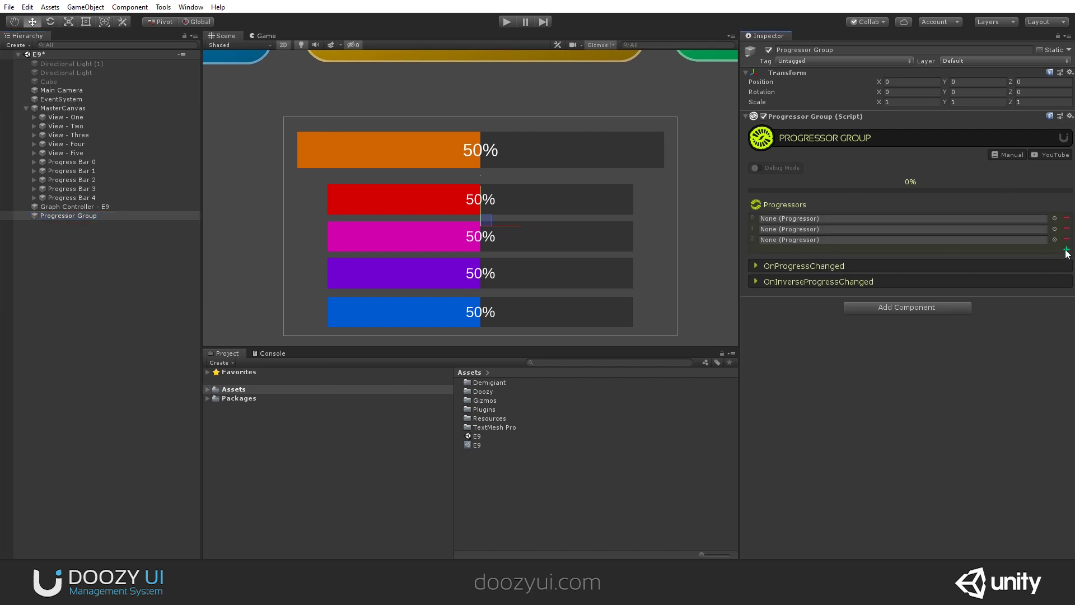
pyautogui.click(1067, 251)
pyautogui.moveTo(95, 169); pyautogui.dragTo(805, 219)
pyautogui.moveTo(84, 180); pyautogui.dragTo(804, 229)
pyautogui.moveTo(695, 198); pyautogui.dragTo(851, 239)
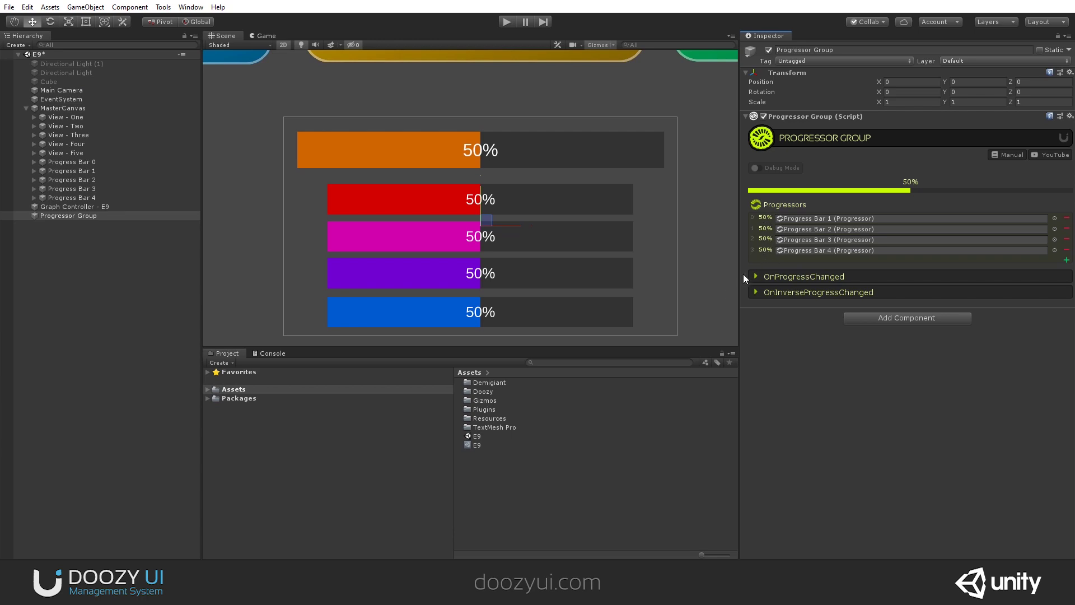
pyautogui.click(504, 21)
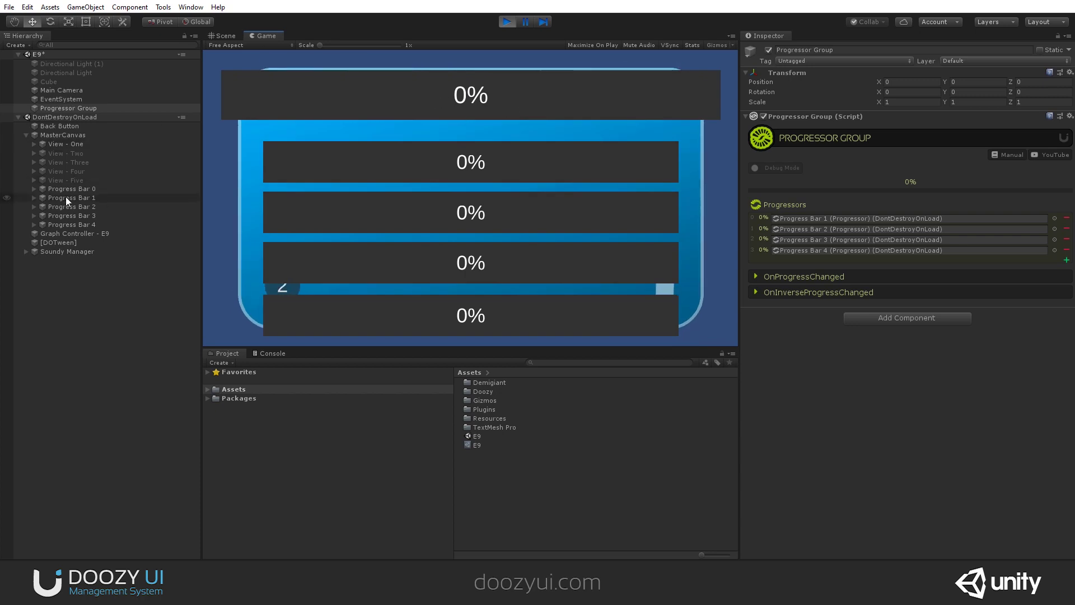
# Step: Set Progress Bar 1 to 80% and Progress Bar 2 to 20%, check the group's 25% average, then stop play
pyautogui.click(65, 199)
pyautogui.moveTo(812, 303); pyautogui.dragTo(982, 307)
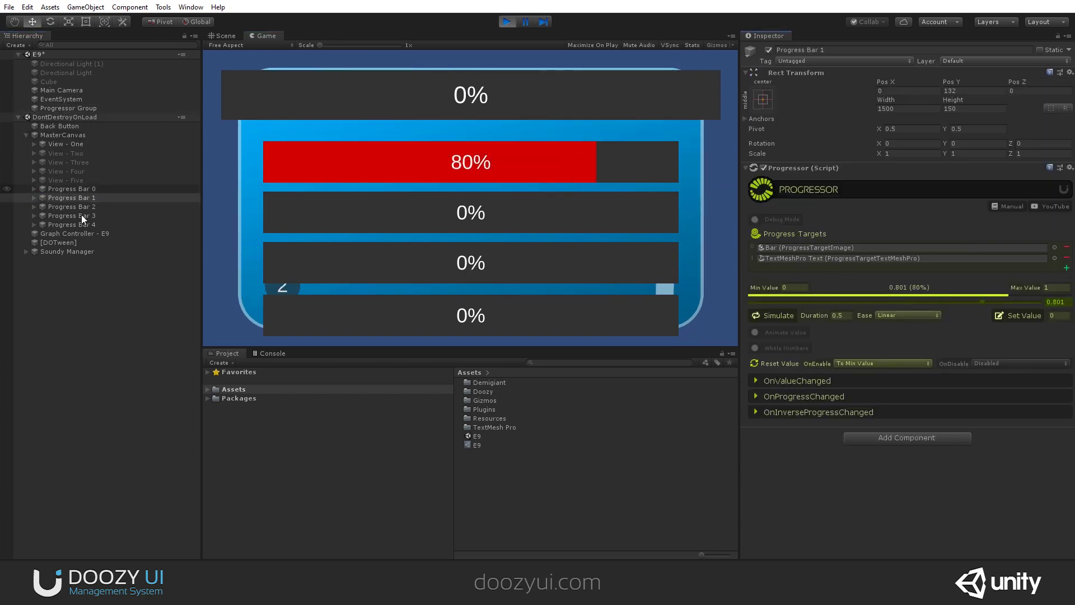
pyautogui.click(72, 108)
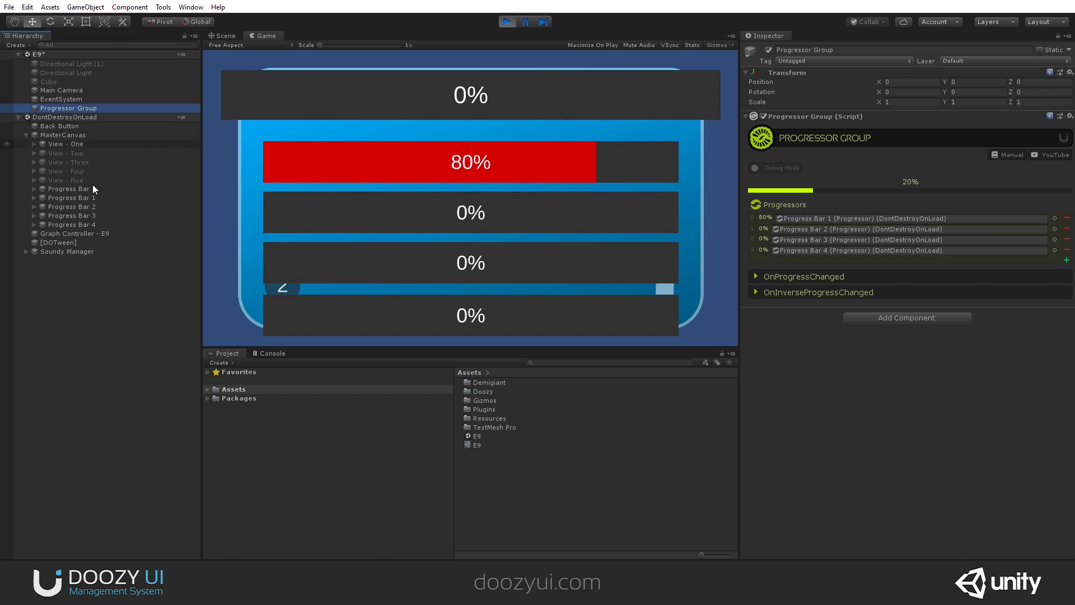
pyautogui.click(101, 207)
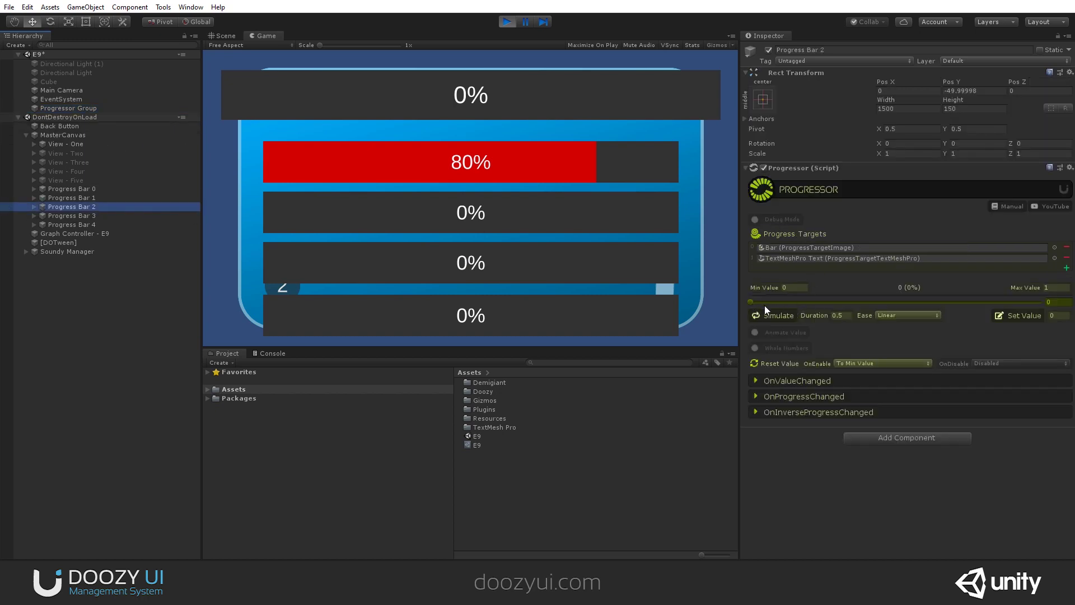
pyautogui.moveTo(768, 304); pyautogui.dragTo(810, 307)
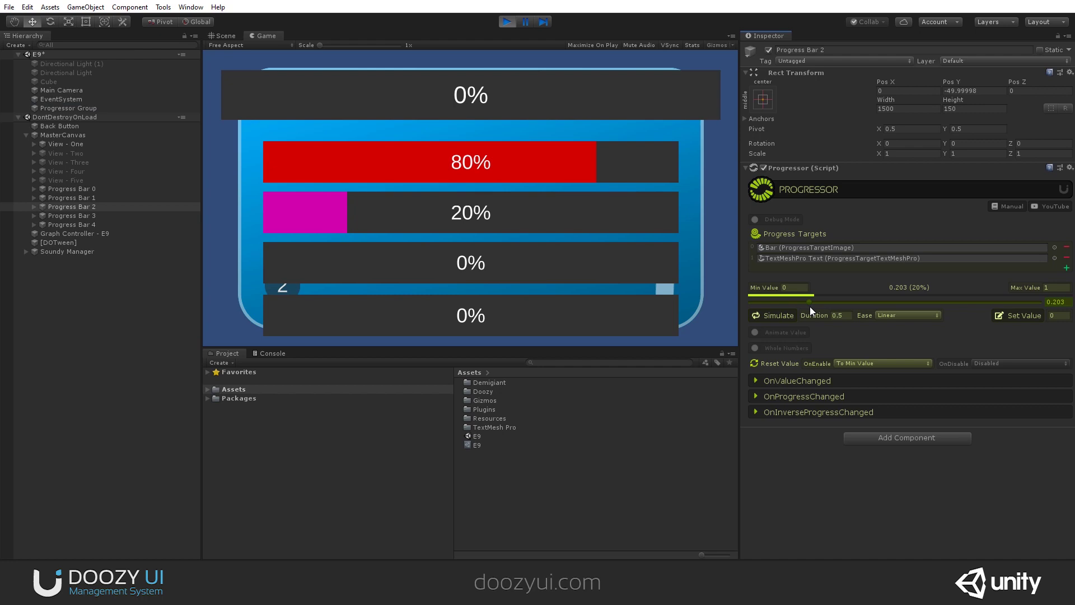
pyautogui.click(68, 109)
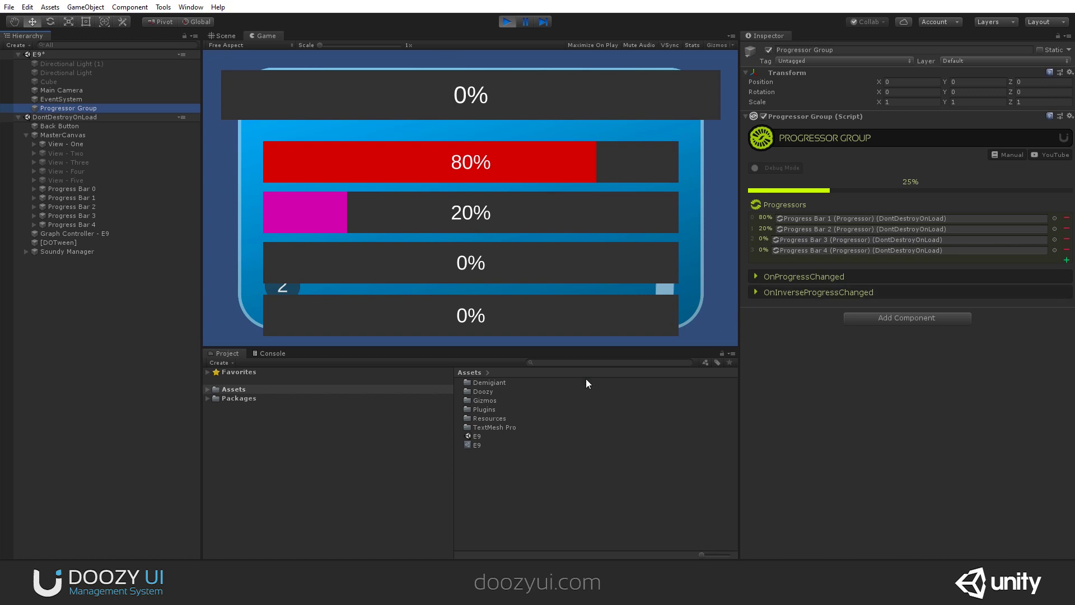
pyautogui.click(508, 22)
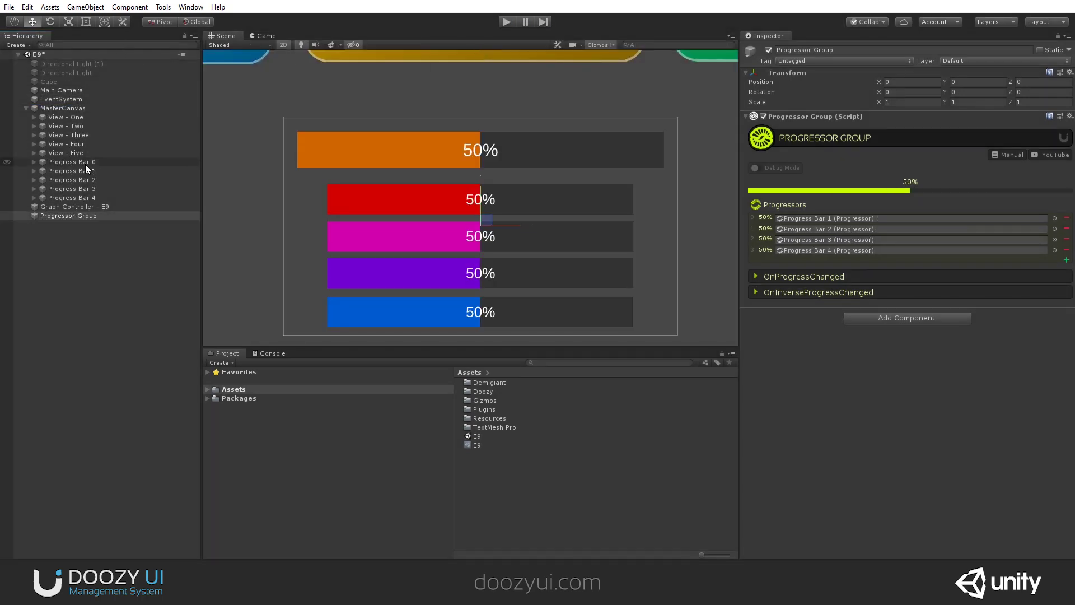
# Step: Add an OnProgressChanged response targeting Progress Bar 0 that calls Progressor SetProgress
pyautogui.click(815, 280)
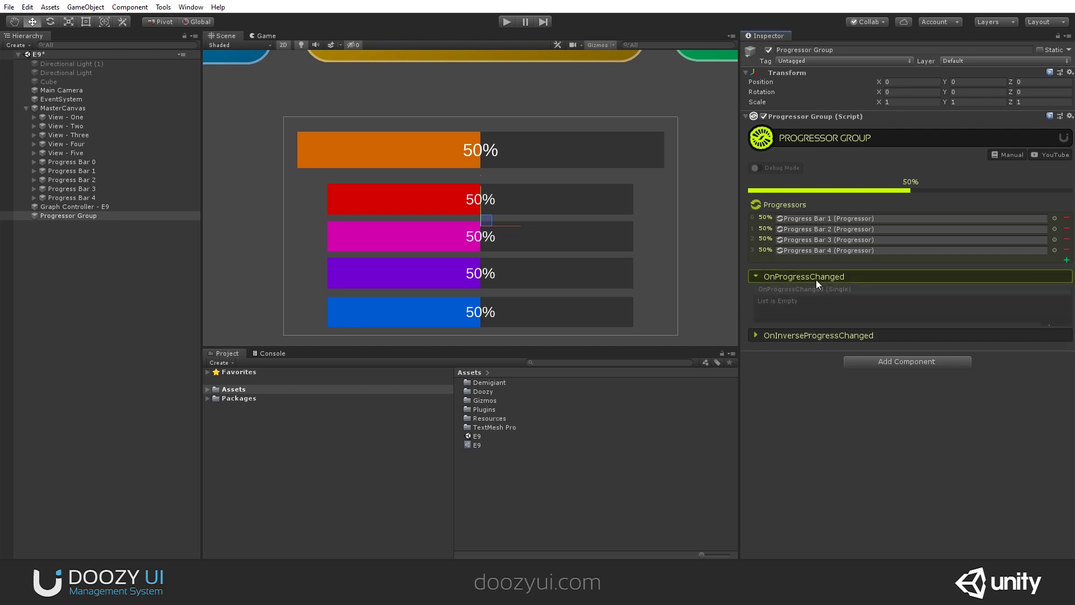
pyautogui.click(1049, 327)
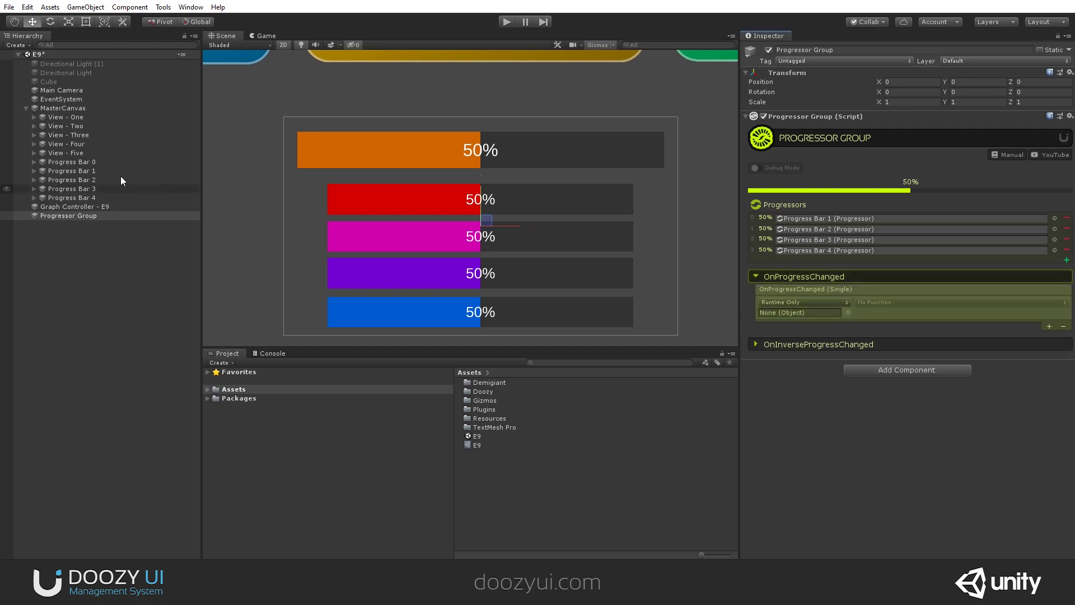
pyautogui.moveTo(86, 163); pyautogui.dragTo(821, 311)
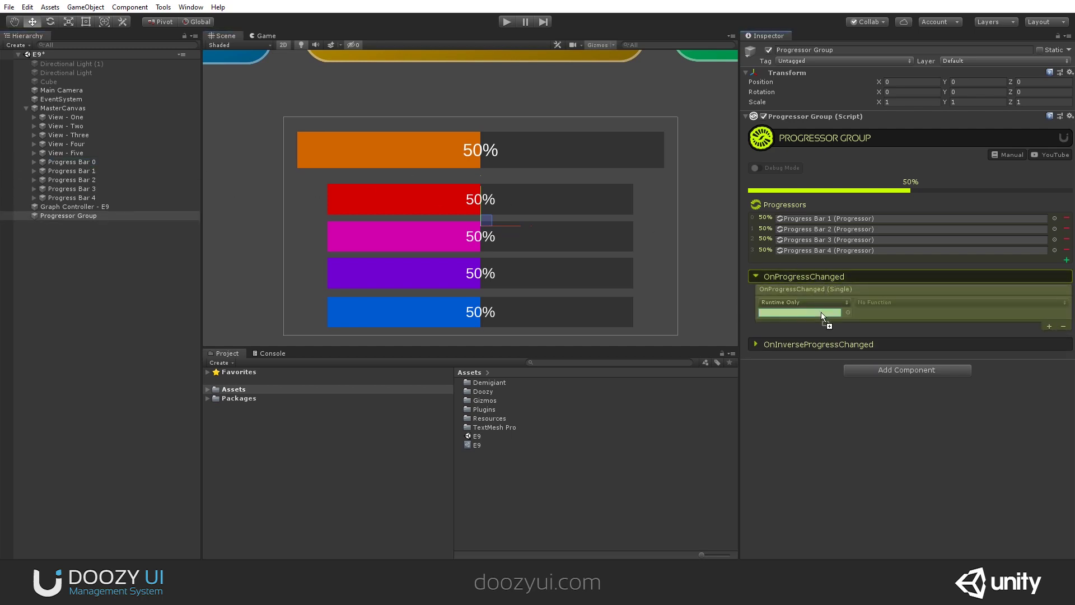
pyautogui.click(865, 302)
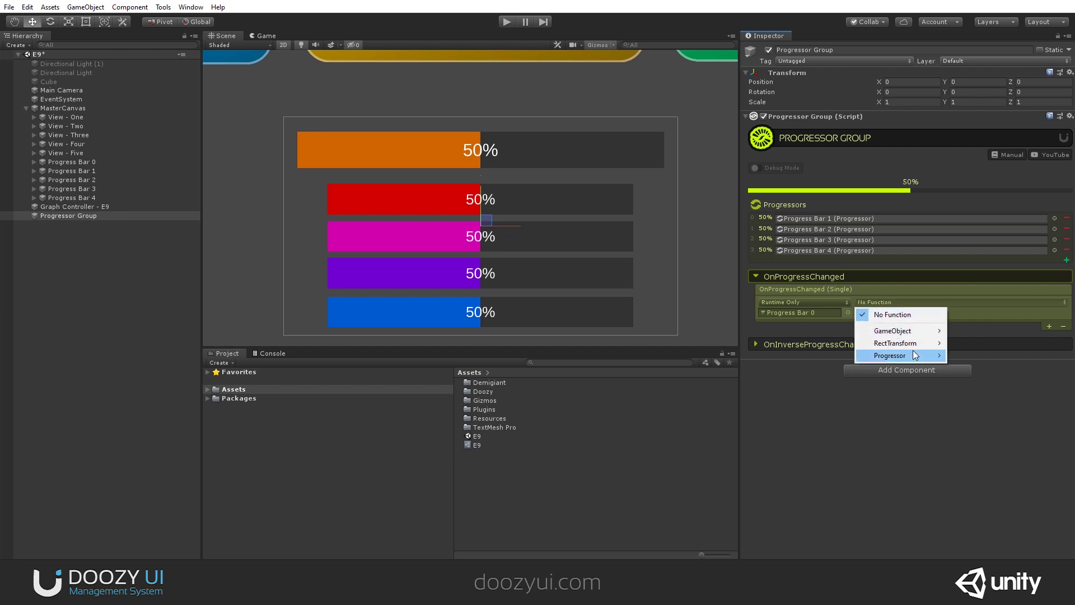
pyautogui.moveTo(896, 356)
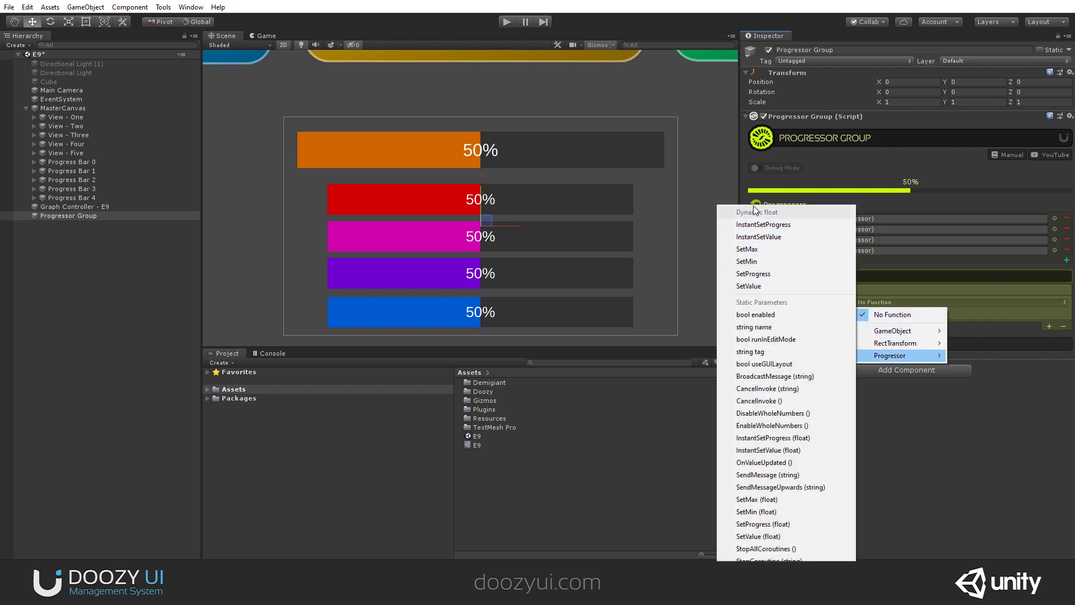
pyautogui.click(764, 274)
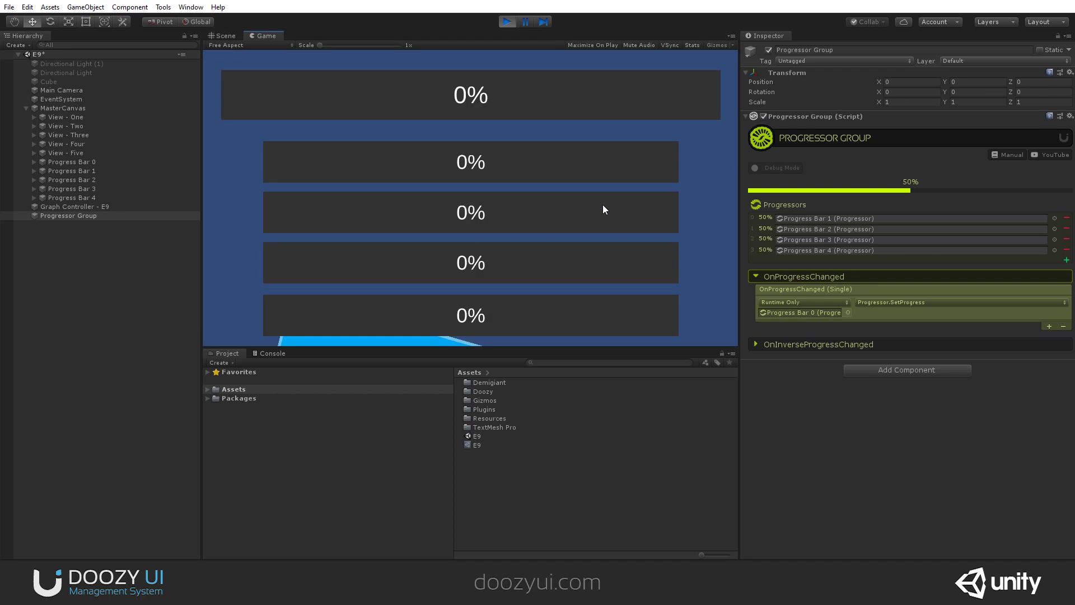
# Step: Drag Progress Bars 1, 2, 3 and 4 each to 100%, then check the Progressor Group's total
pyautogui.click(81, 197)
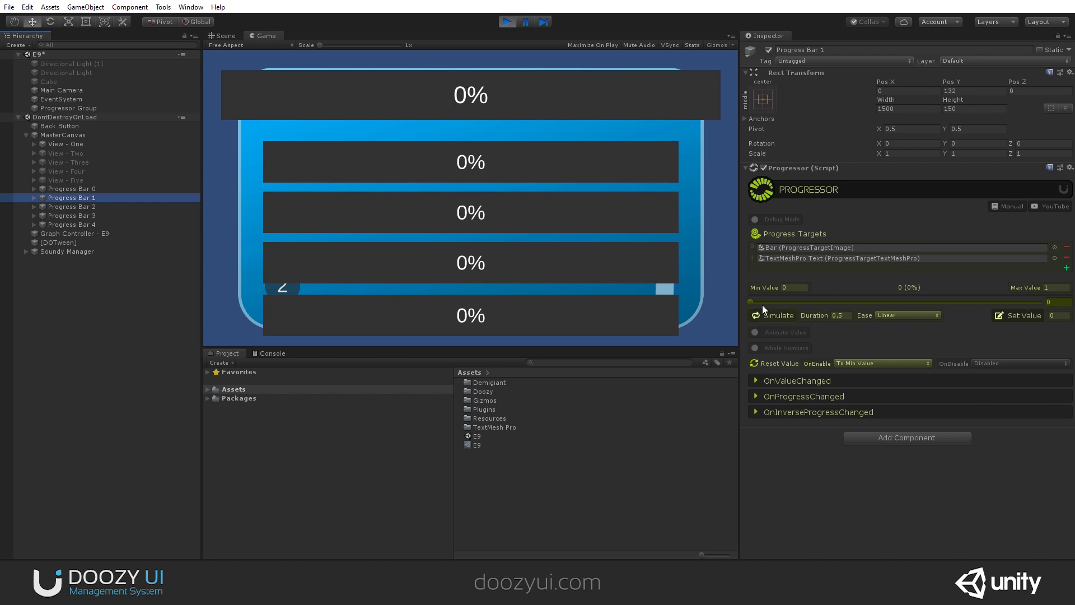
pyautogui.moveTo(751, 301); pyautogui.dragTo(1042, 301)
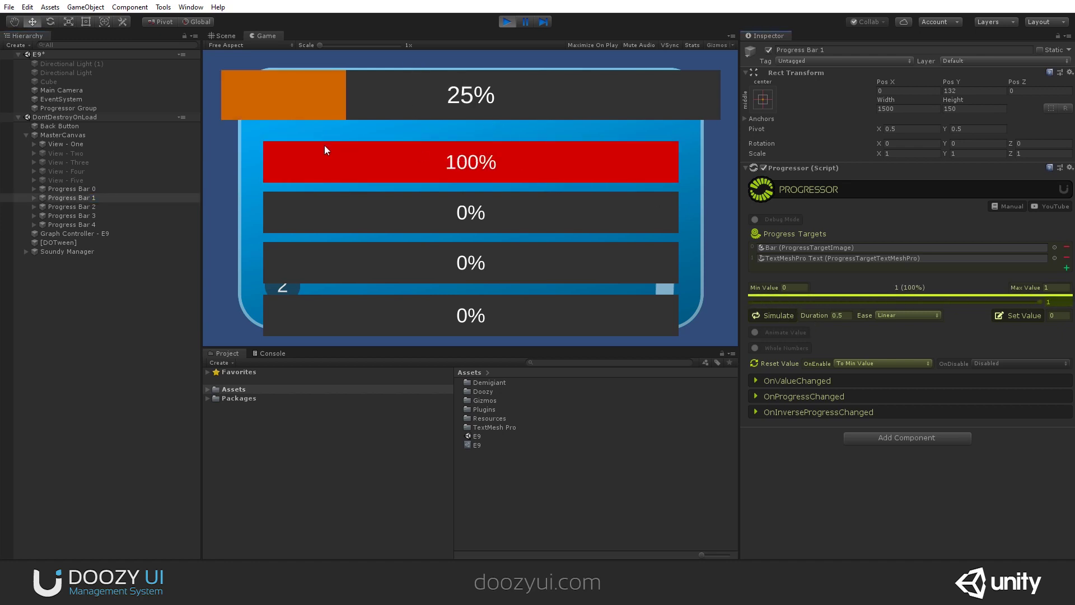
pyautogui.click(73, 207)
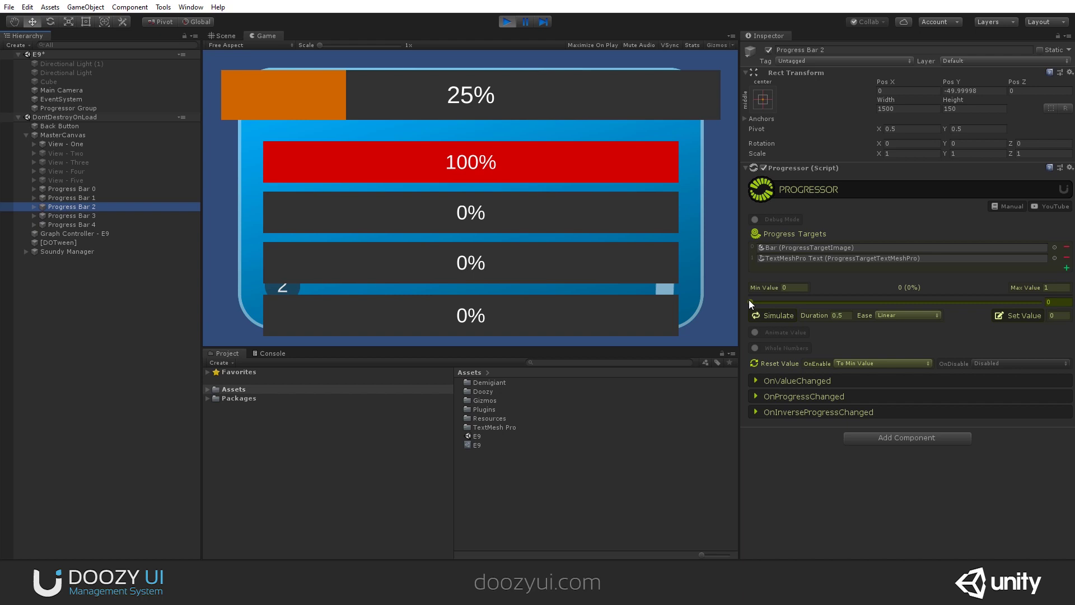
pyautogui.moveTo(749, 302); pyautogui.dragTo(1068, 316)
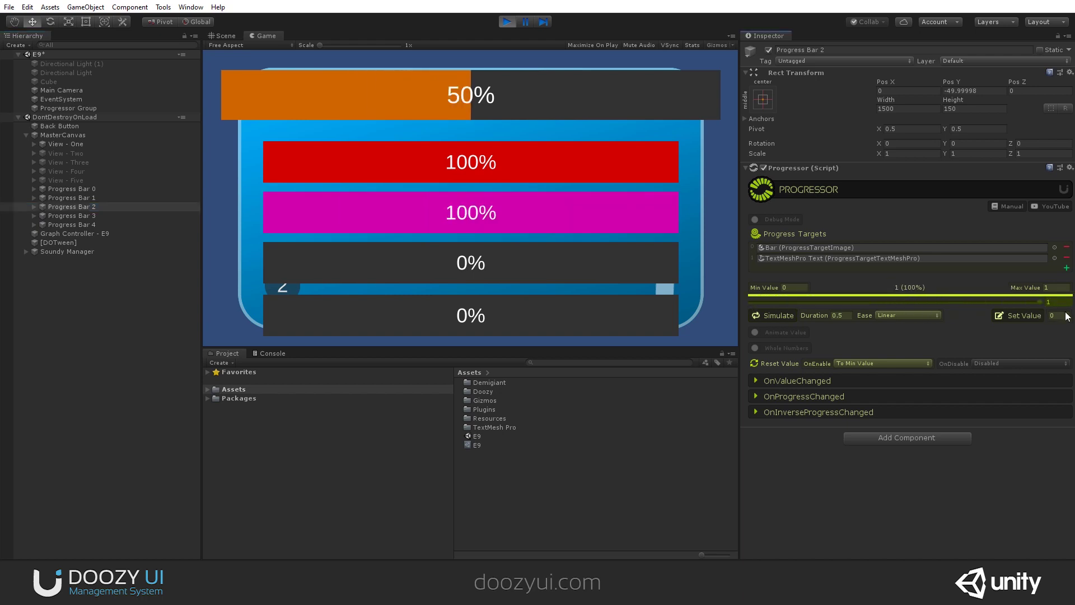
pyautogui.click(118, 217)
pyautogui.moveTo(763, 304); pyautogui.dragTo(1012, 304)
pyautogui.click(96, 225)
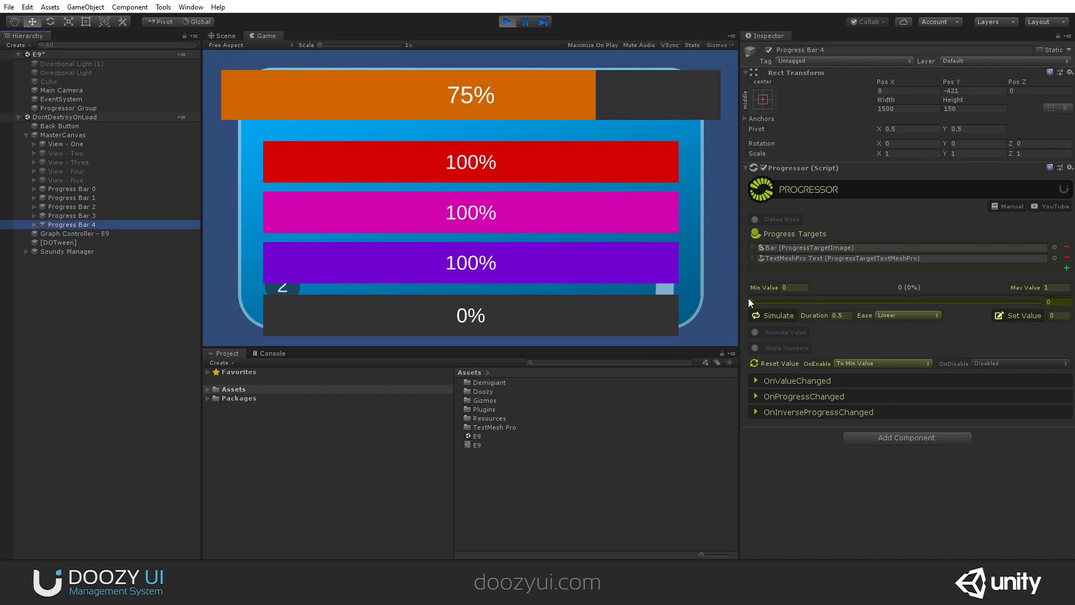
pyautogui.moveTo(750, 301); pyautogui.dragTo(1031, 312)
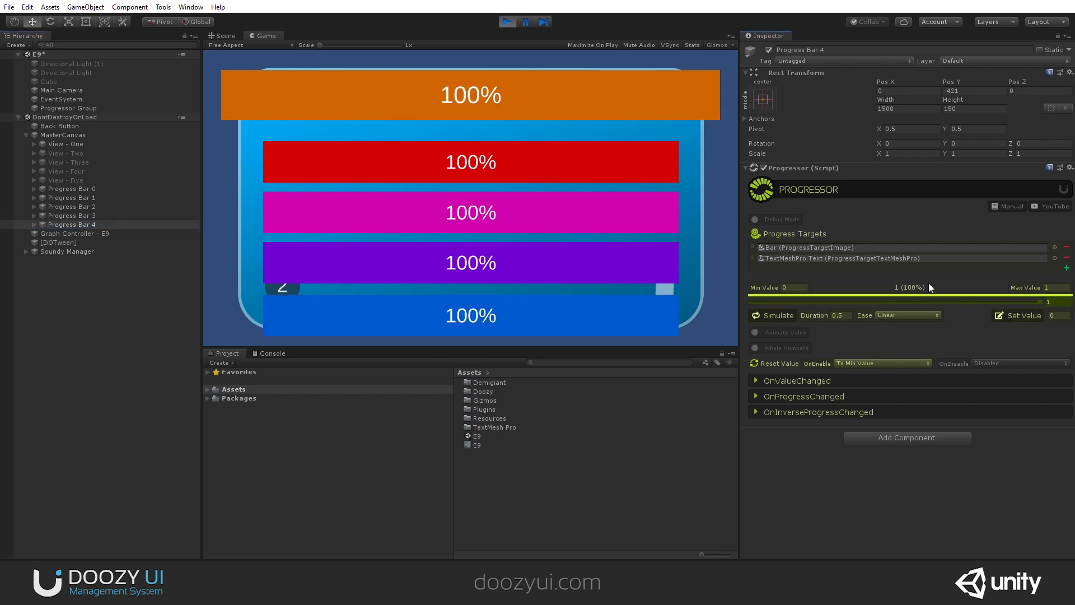
pyautogui.click(119, 107)
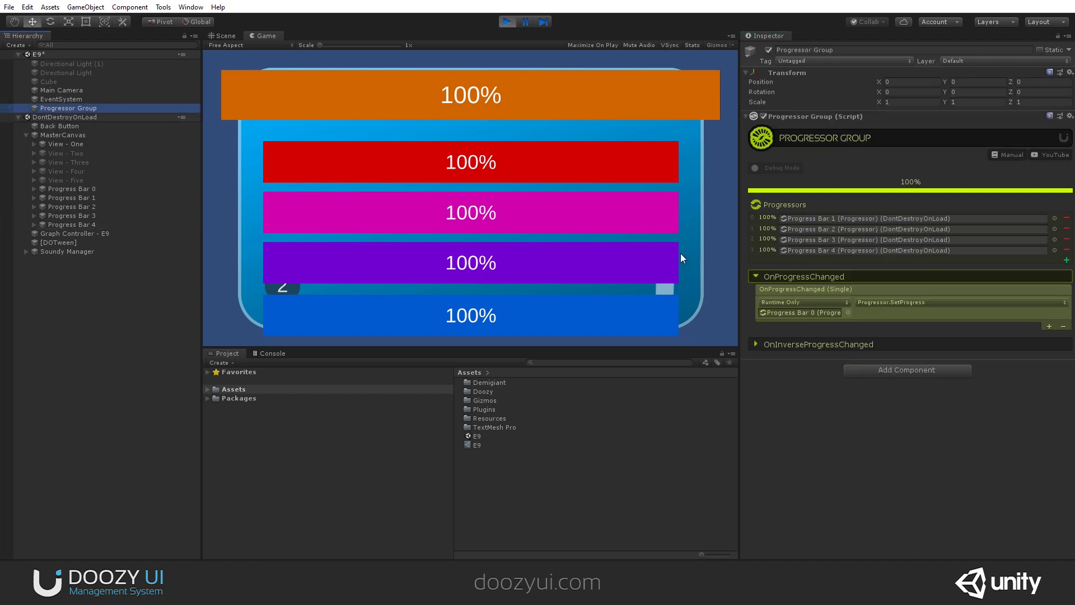
# Step: Enable value animation on Progress Bar 0 and empty Progress Bars 1 and 3 to 0%
pyautogui.click(92, 187)
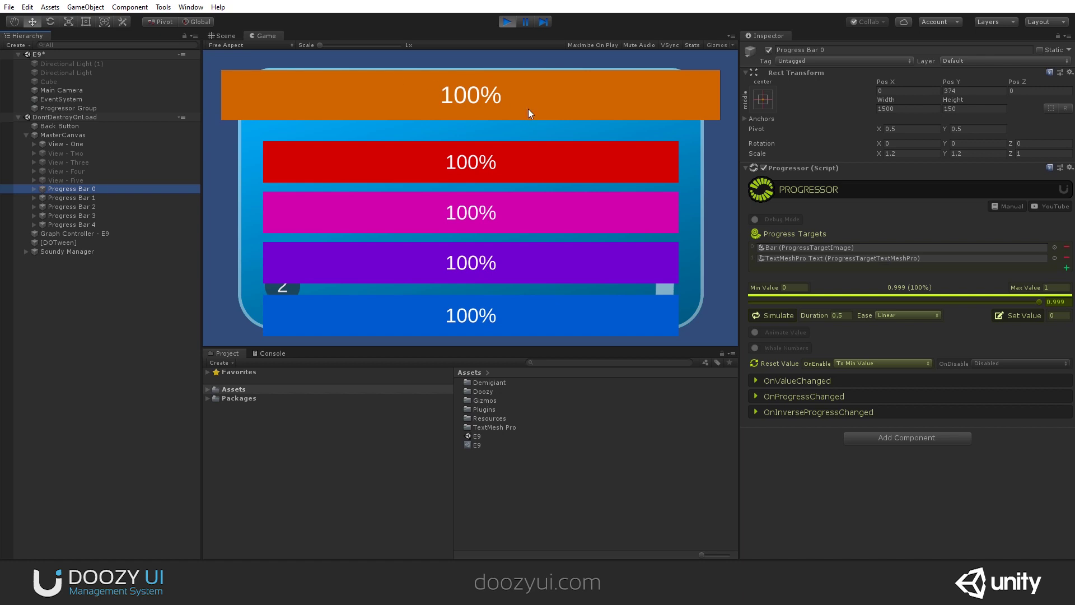
pyautogui.click(755, 333)
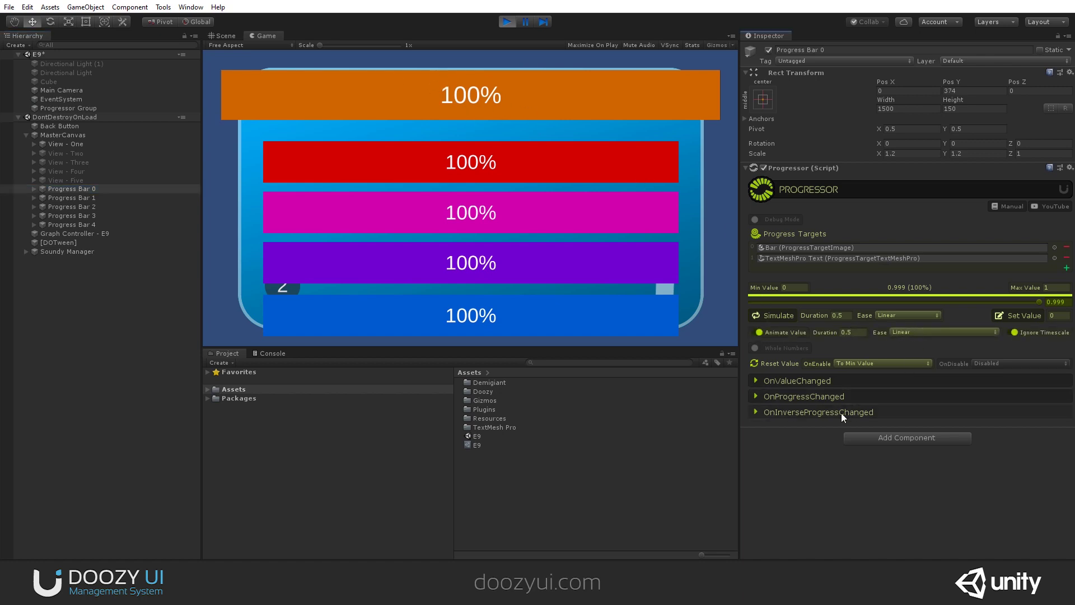
pyautogui.click(77, 198)
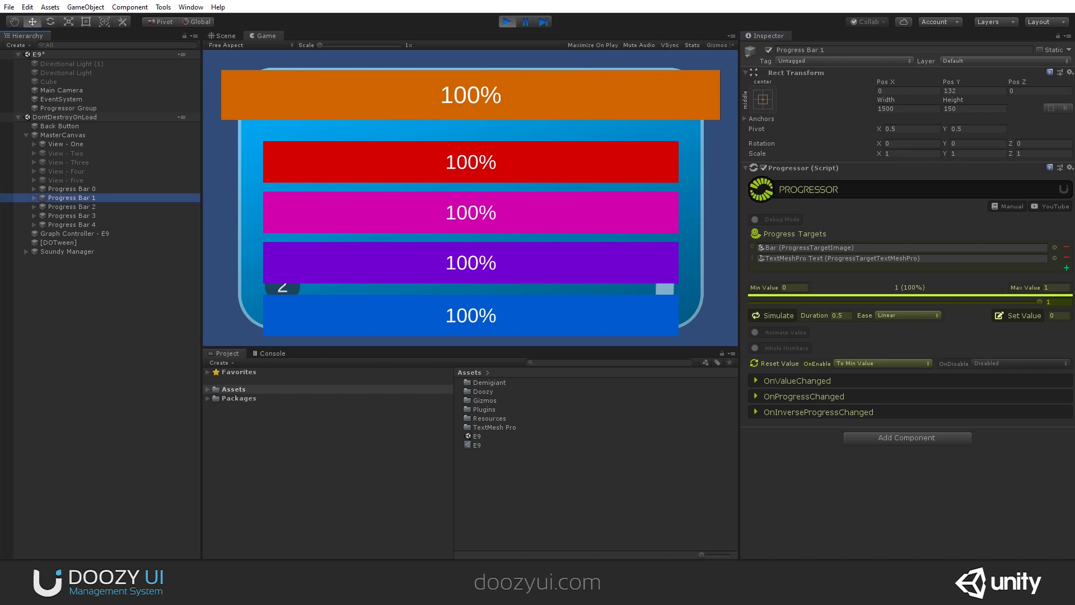
pyautogui.moveTo(1041, 303); pyautogui.dragTo(605, 296)
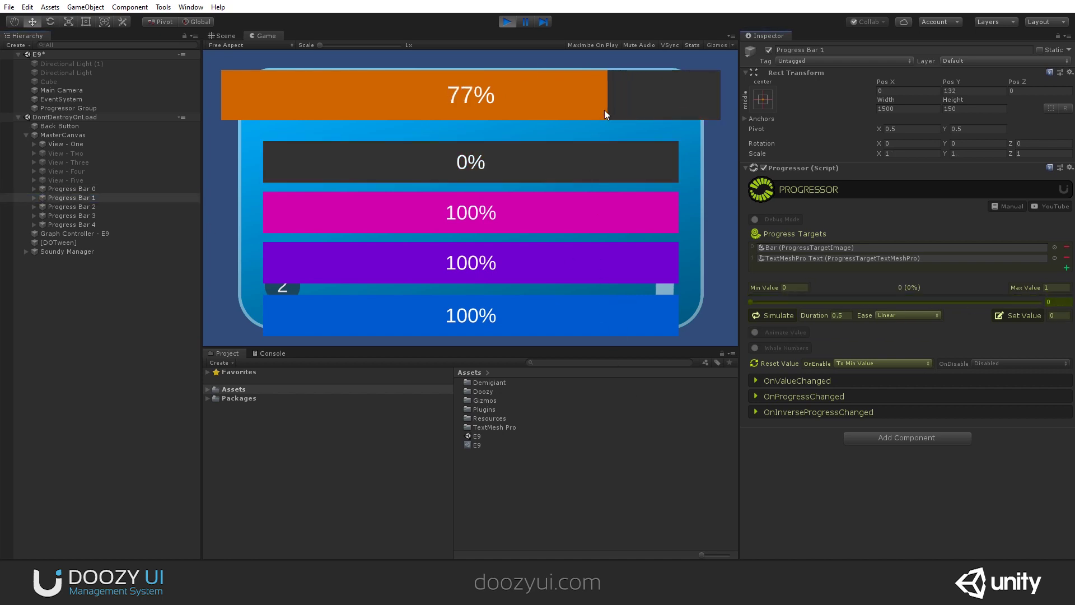
pyautogui.click(78, 215)
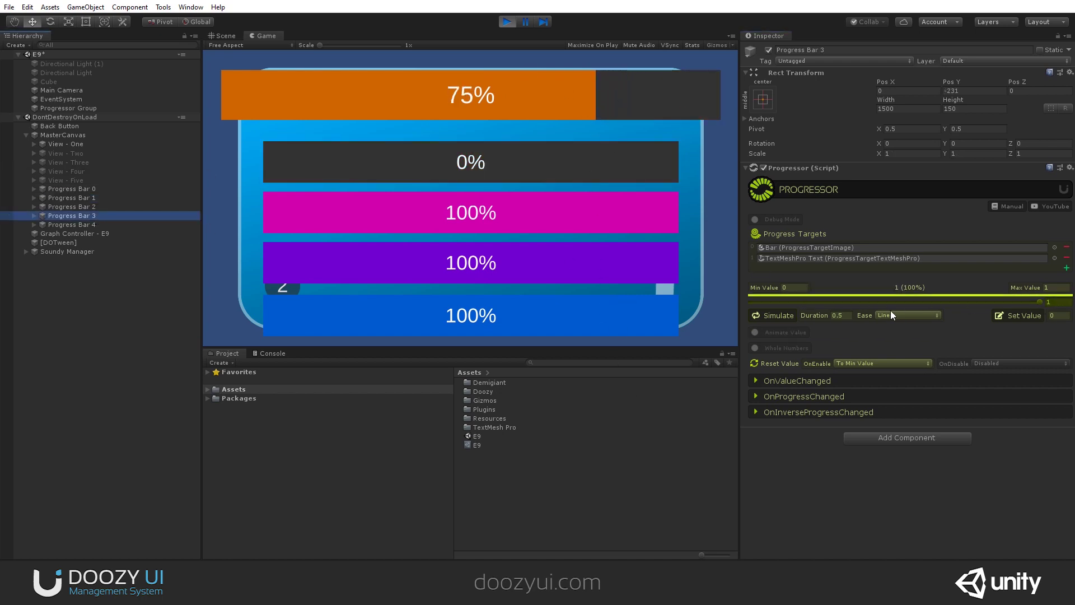
pyautogui.moveTo(890, 303); pyautogui.dragTo(573, 322)
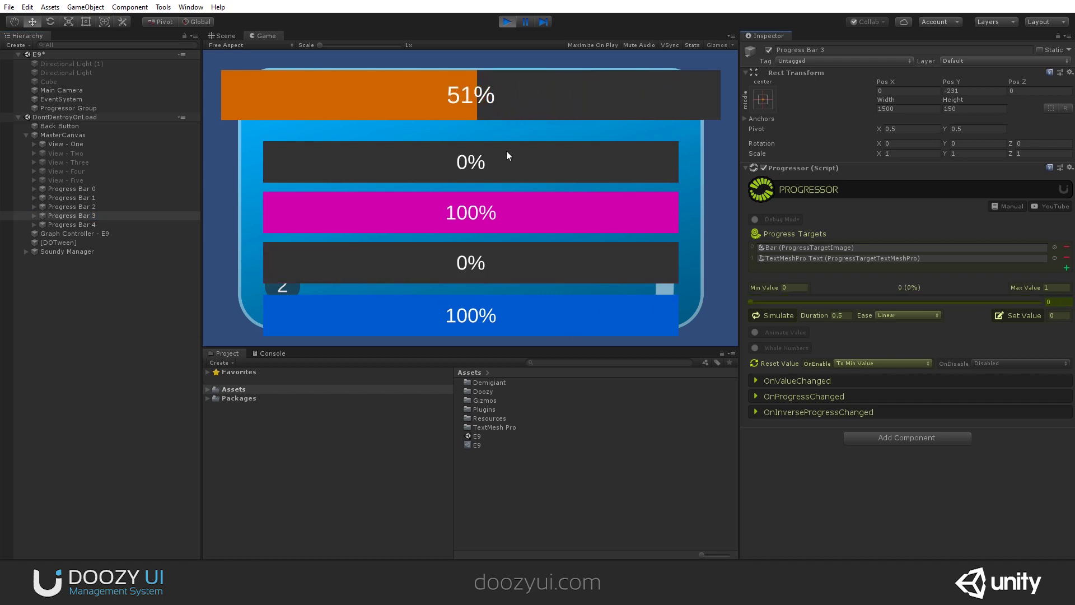
# Step: Enable value animation on Progress Bars 1–4, with durations 1 for bar 1 and 2 for bar 2
pyautogui.click(79, 198)
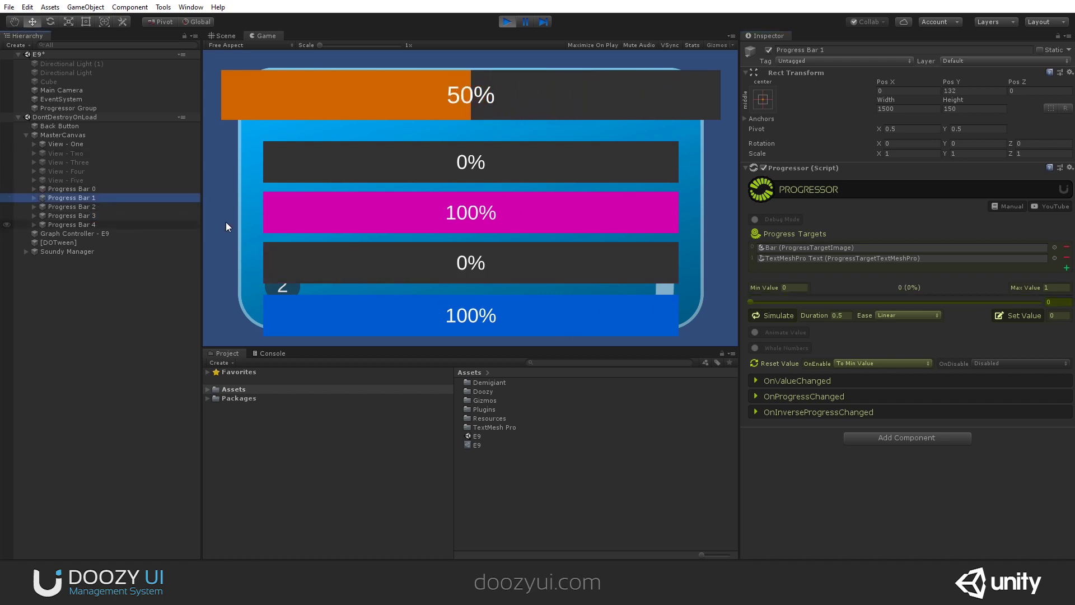
pyautogui.click(756, 334)
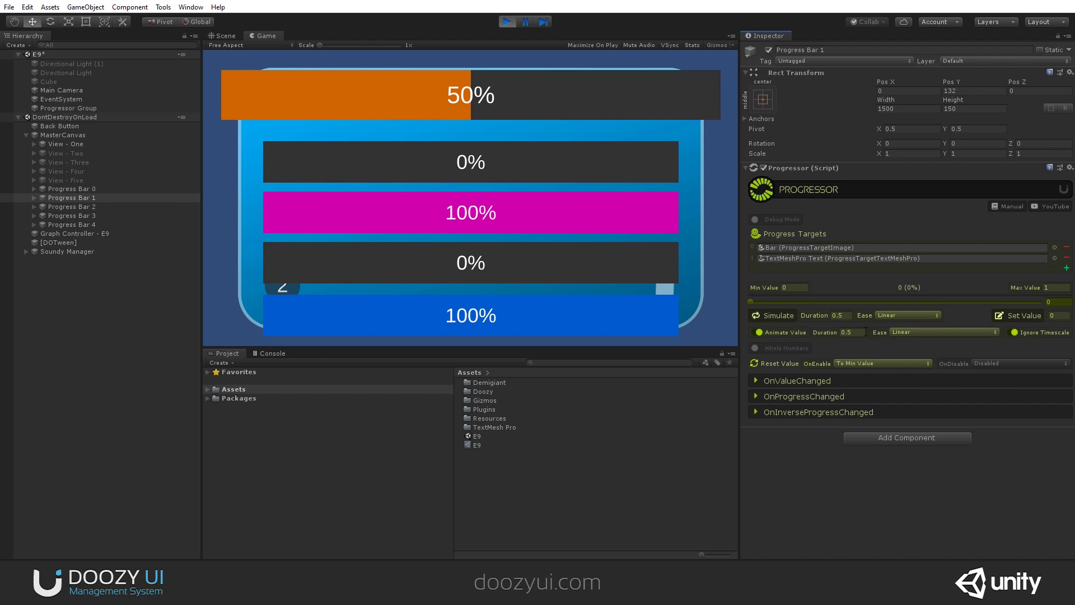
pyautogui.write('1')
pyautogui.click(70, 208)
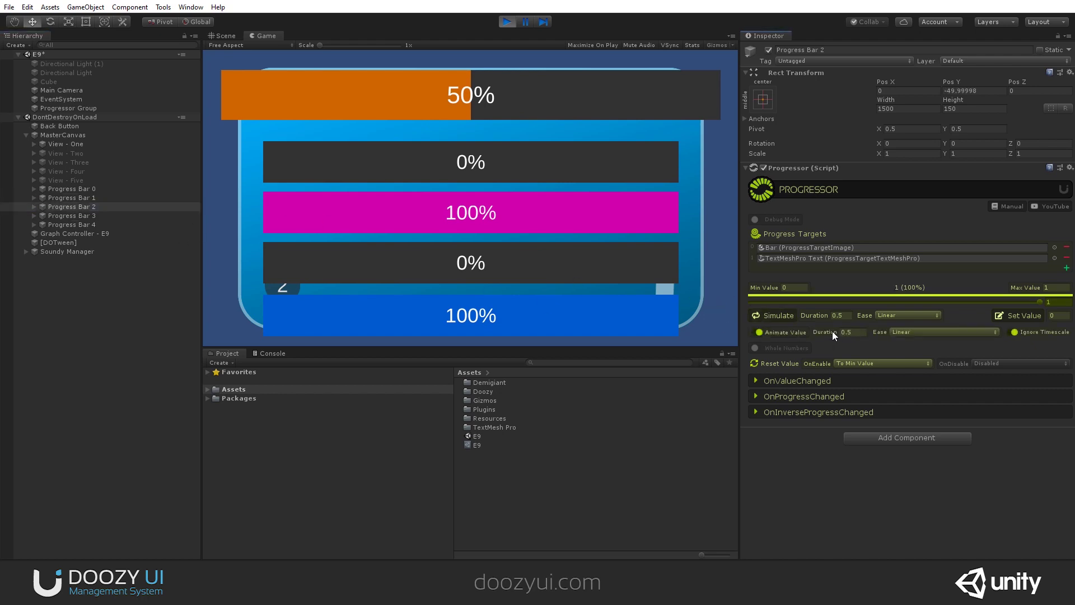
pyautogui.click(833, 332)
pyautogui.write('2')
pyautogui.click(85, 217)
pyautogui.click(836, 316)
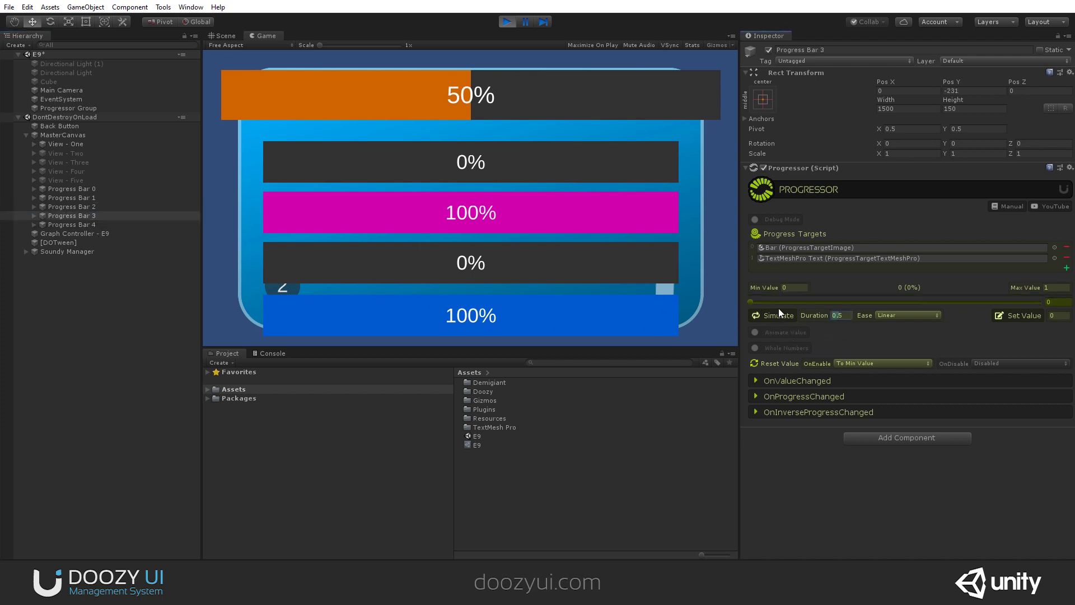
pyautogui.press('BackSpace')
pyautogui.click(90, 224)
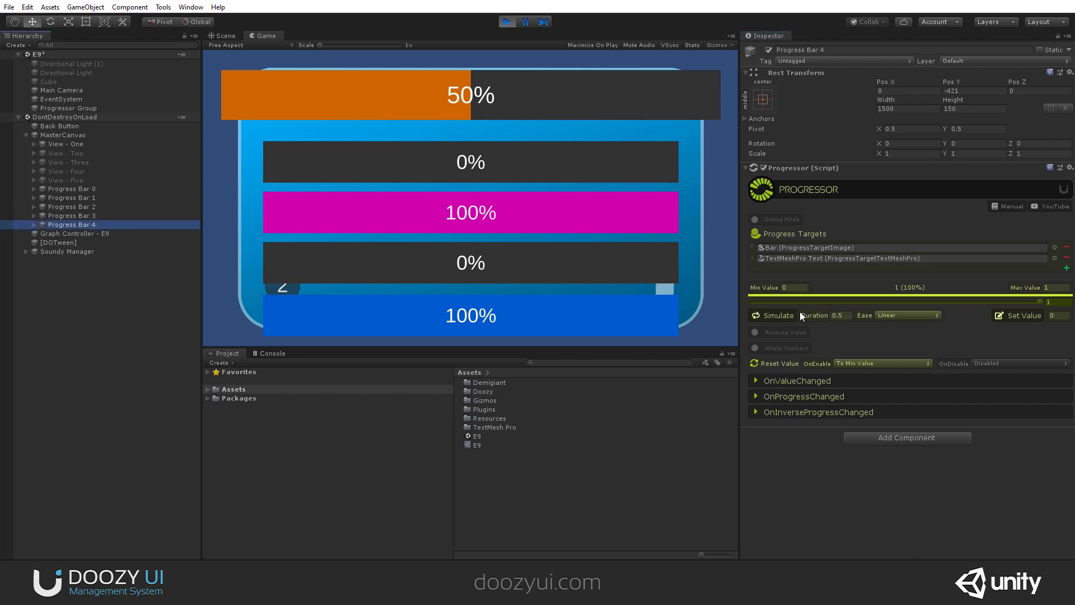
pyautogui.click(761, 332)
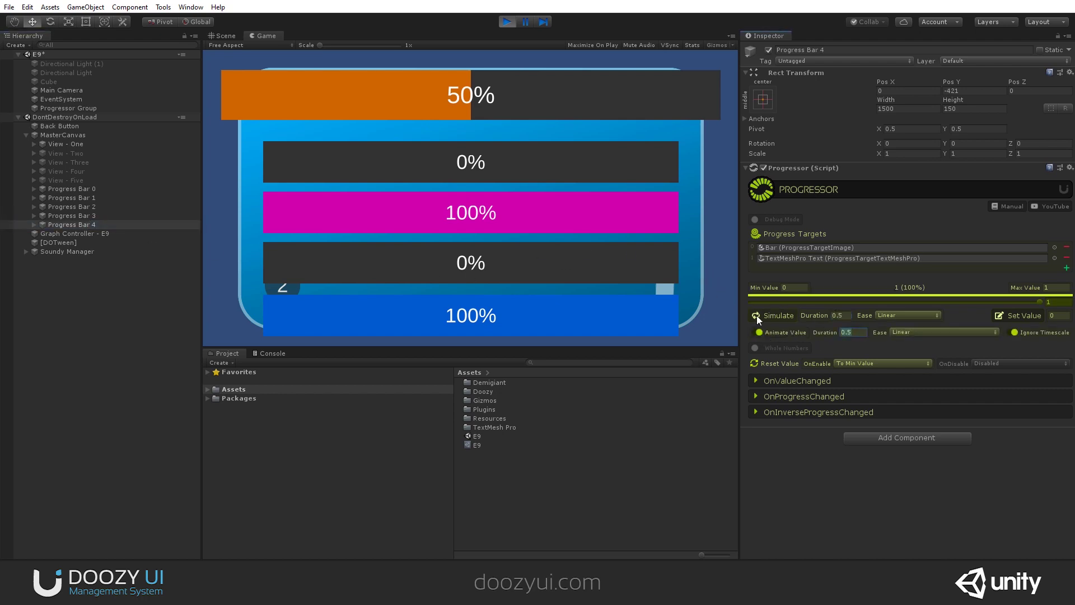
# Step: Test the animations: Progress Bar 1 up to 100%, bar 2 toward 0%, bar 3 full then 0%
pyautogui.click(70, 197)
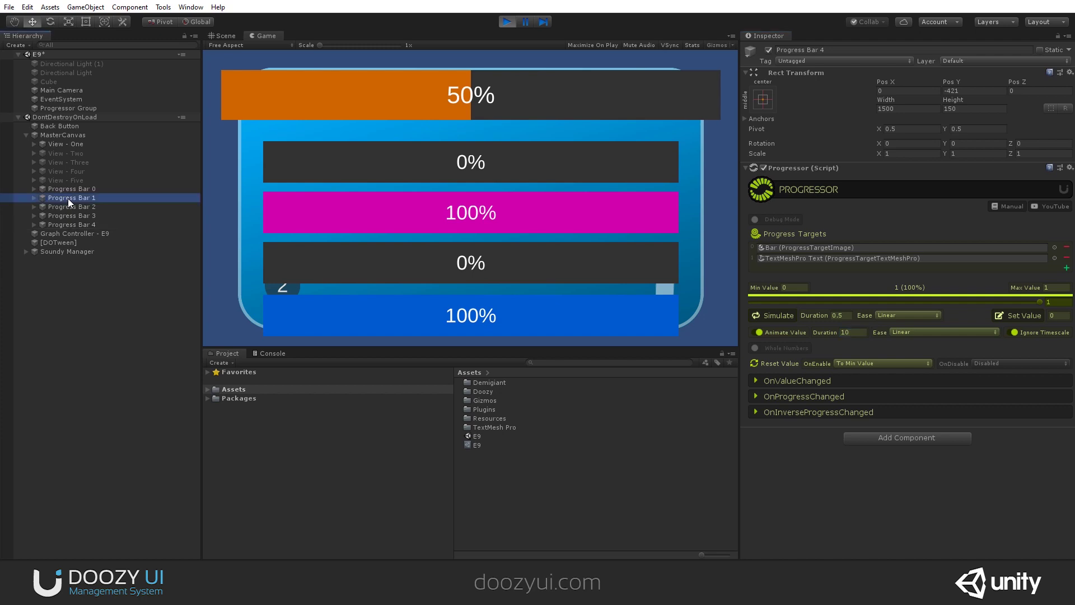
pyautogui.moveTo(752, 303); pyautogui.dragTo(1042, 302)
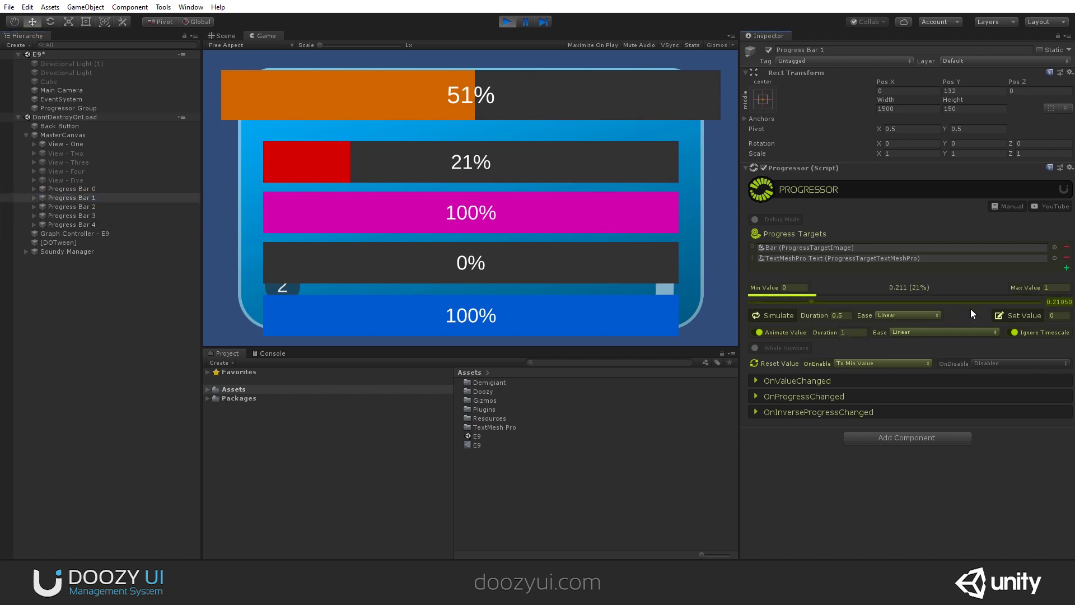
pyautogui.click(72, 206)
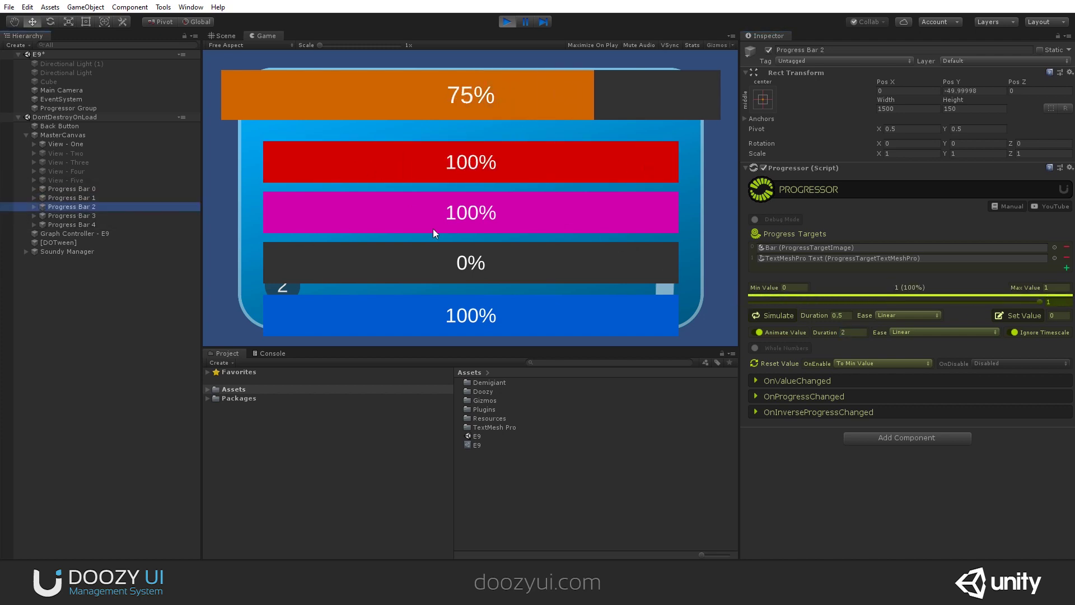
pyautogui.click(799, 303)
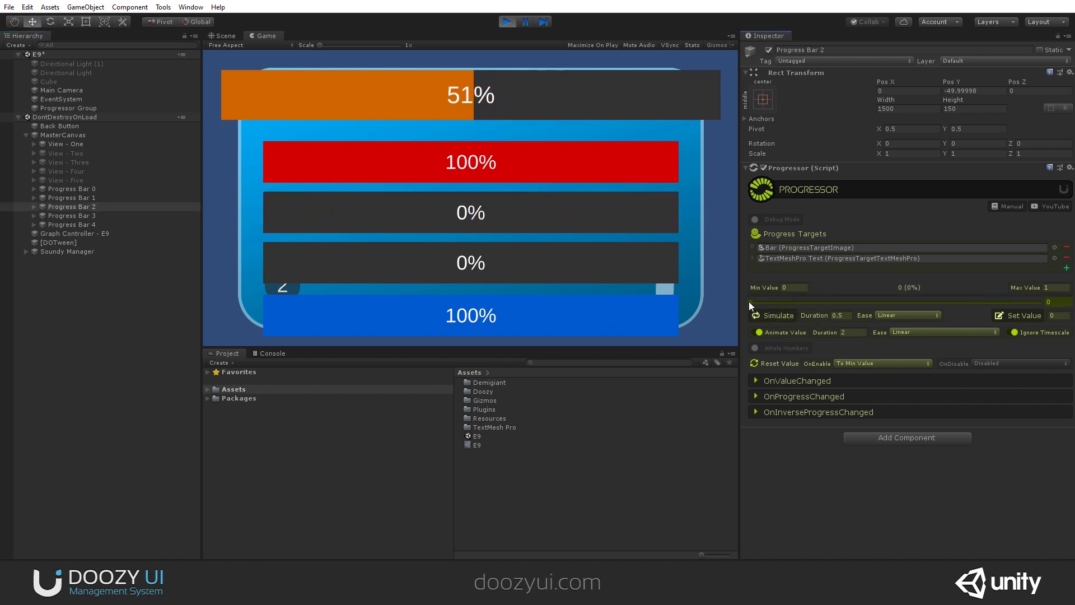
pyautogui.click(61, 216)
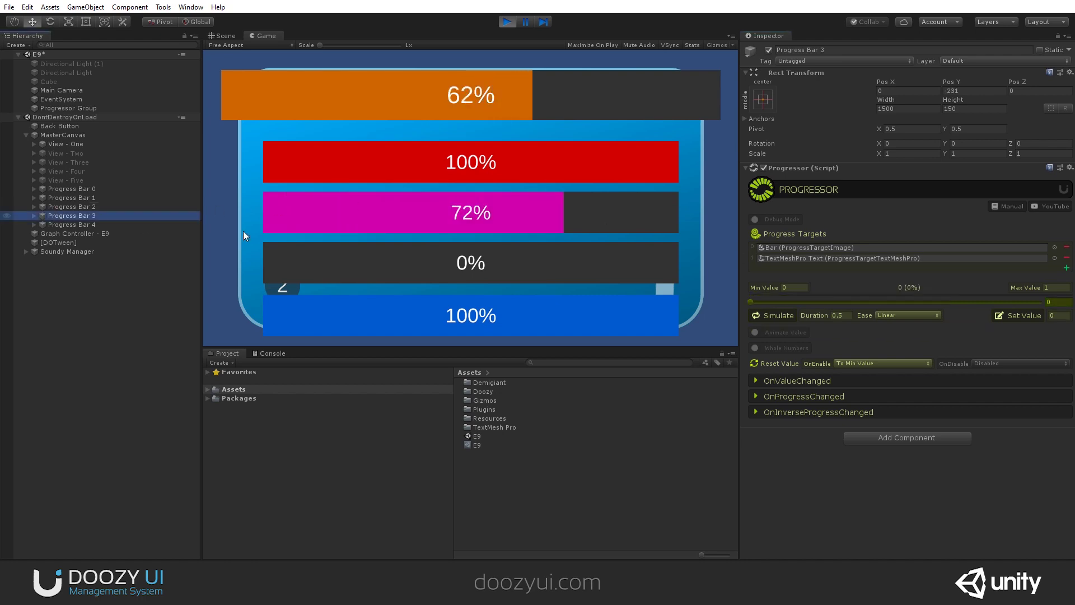
pyautogui.click(756, 314)
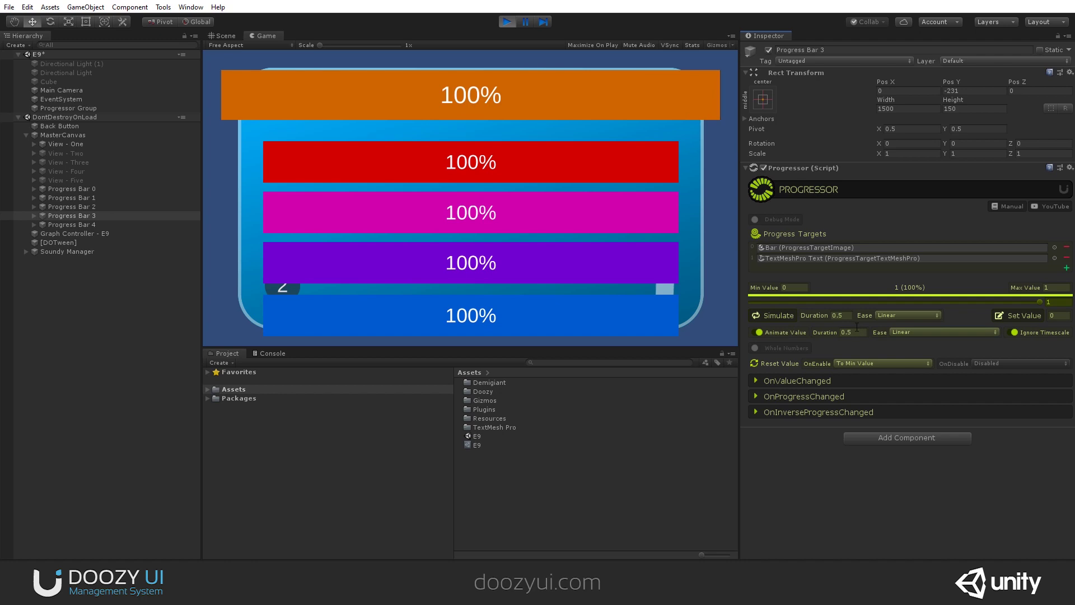
pyautogui.moveTo(832, 301); pyautogui.dragTo(710, 295)
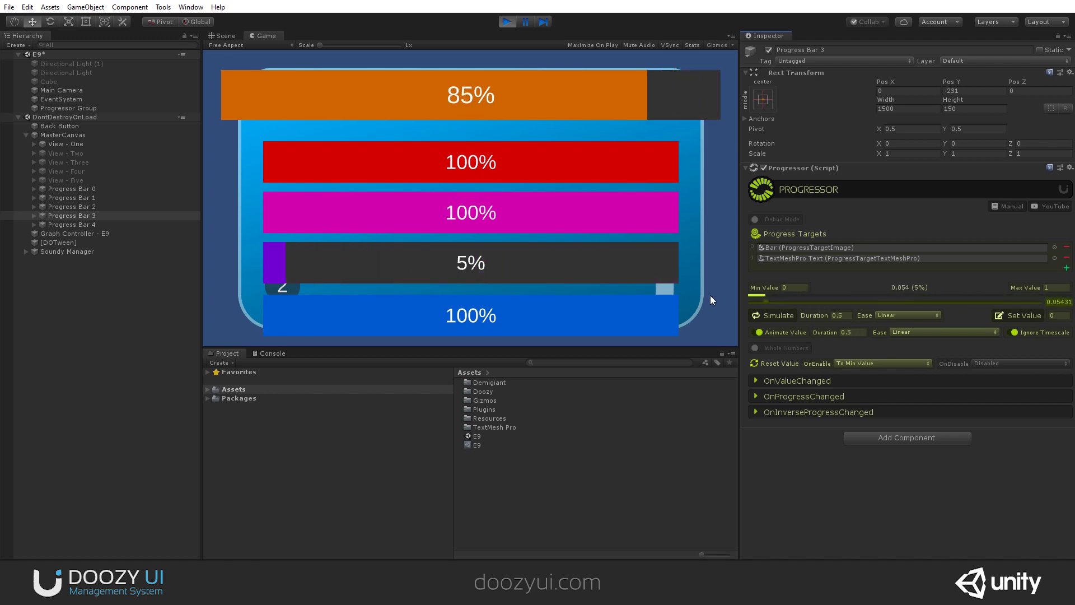
# Step: Enter 201 for Progress Bar 3's duration and 10 for Progress Bar 4's, then animate bar 4 to zero
pyautogui.click(852, 332)
pyautogui.write('20')
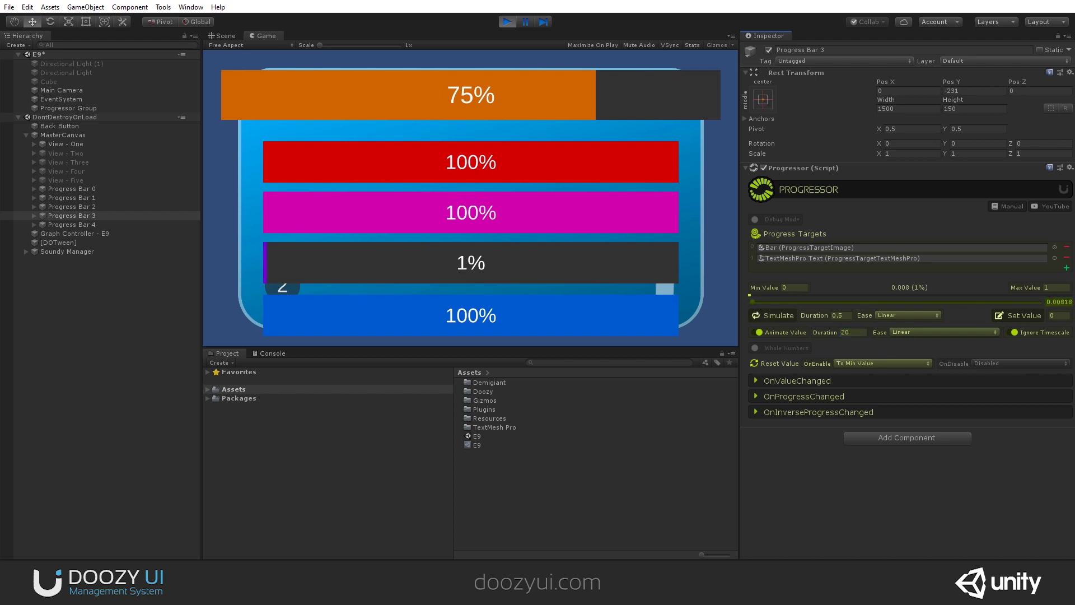
pyautogui.write('1')
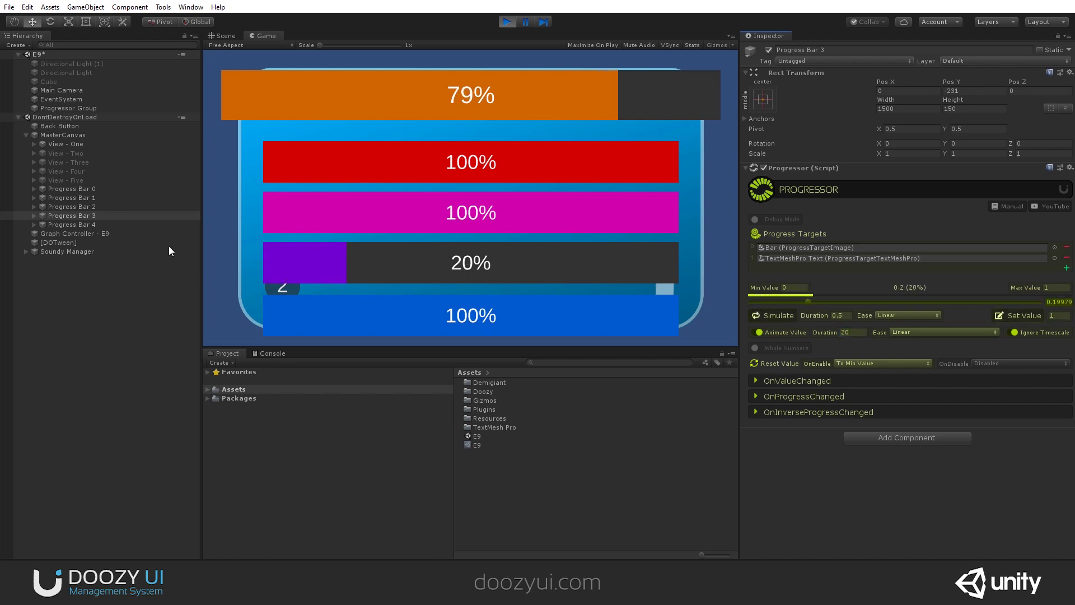
pyautogui.click(78, 225)
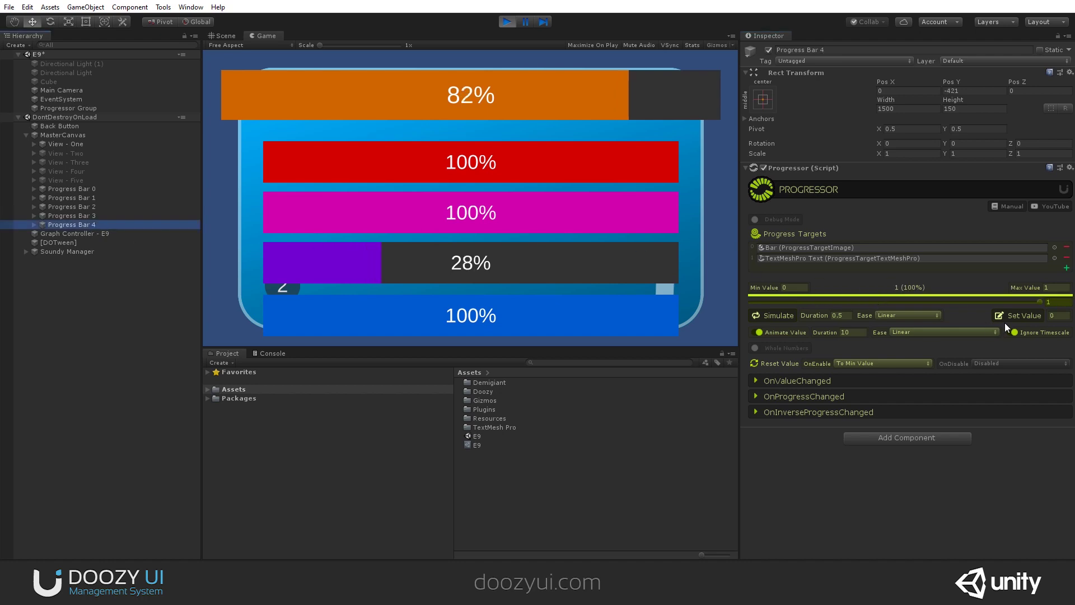
pyautogui.click(1067, 316)
pyautogui.write('1')
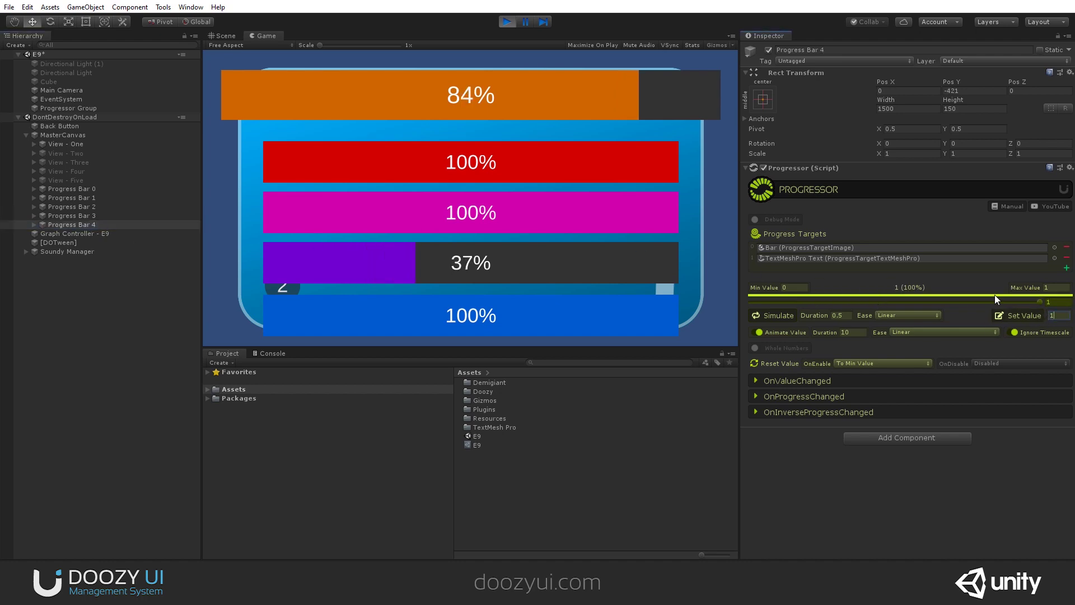
pyautogui.write('0')
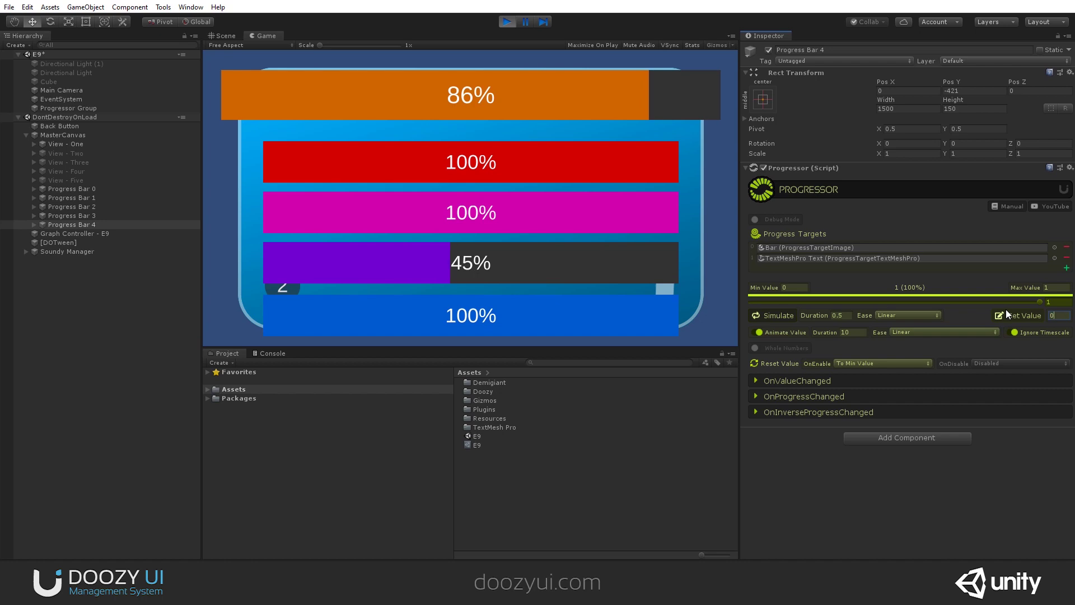
pyautogui.click(1000, 313)
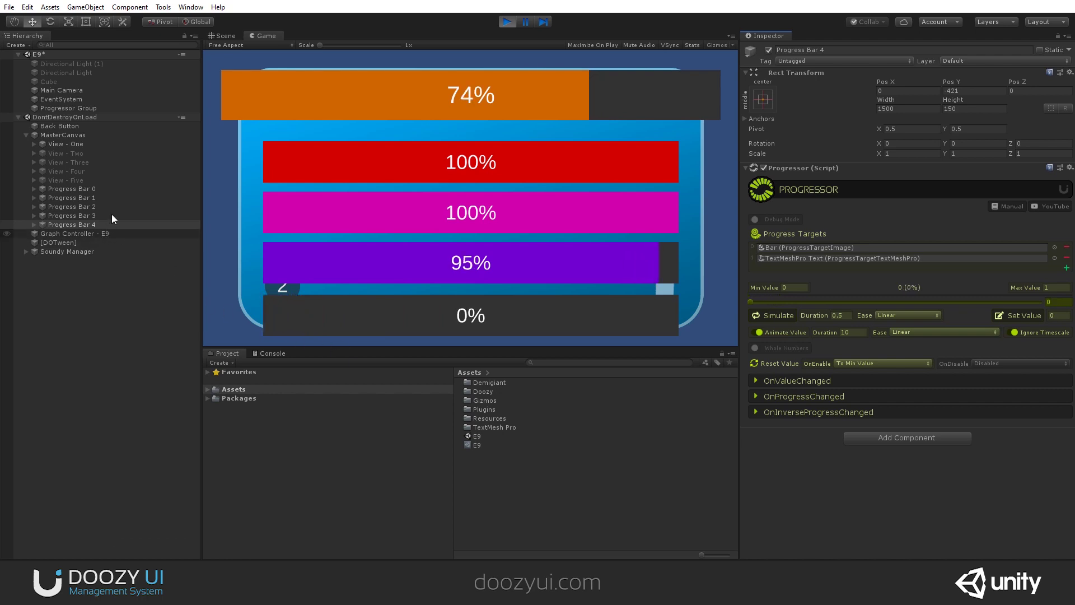
# Step: Animate Progress Bar 4 back to full and Progress Bar 3 down to 0, then select the Progressor Group
pyautogui.click(1021, 317)
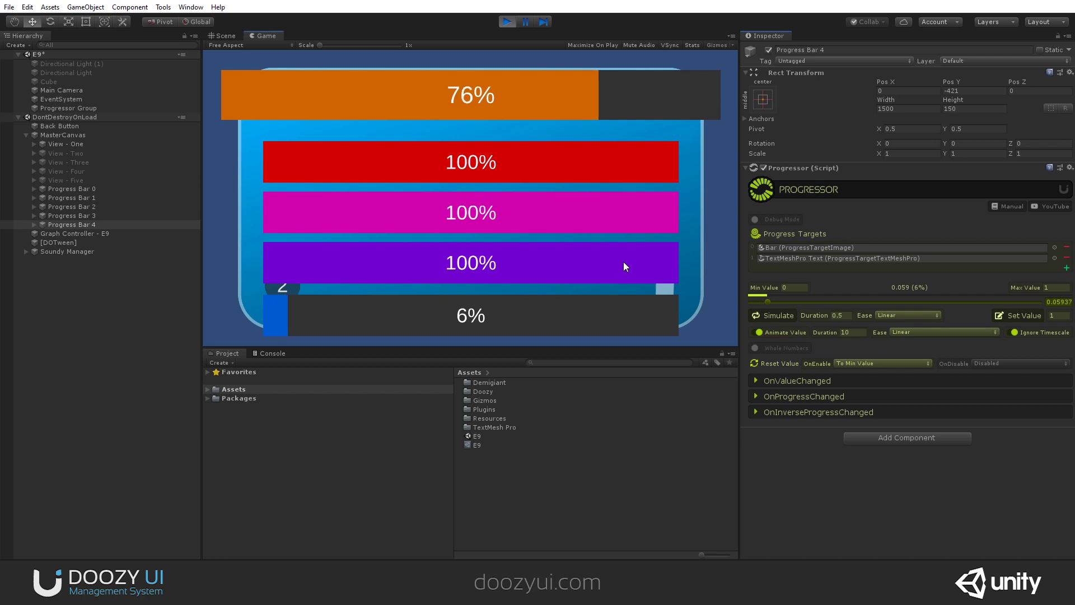
pyautogui.click(73, 215)
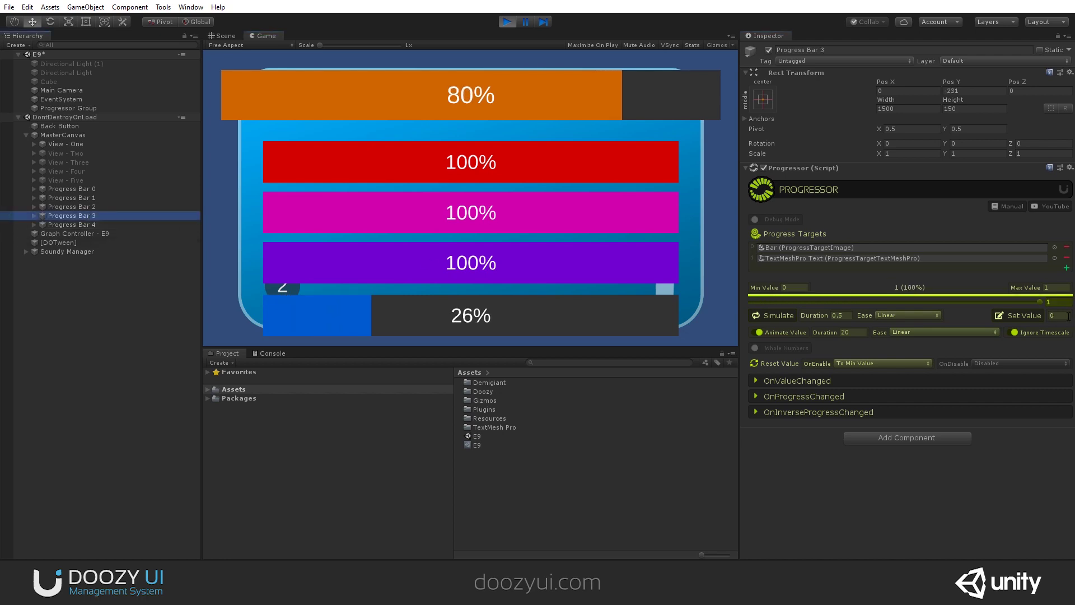
pyautogui.click(1017, 316)
pyautogui.click(1013, 316)
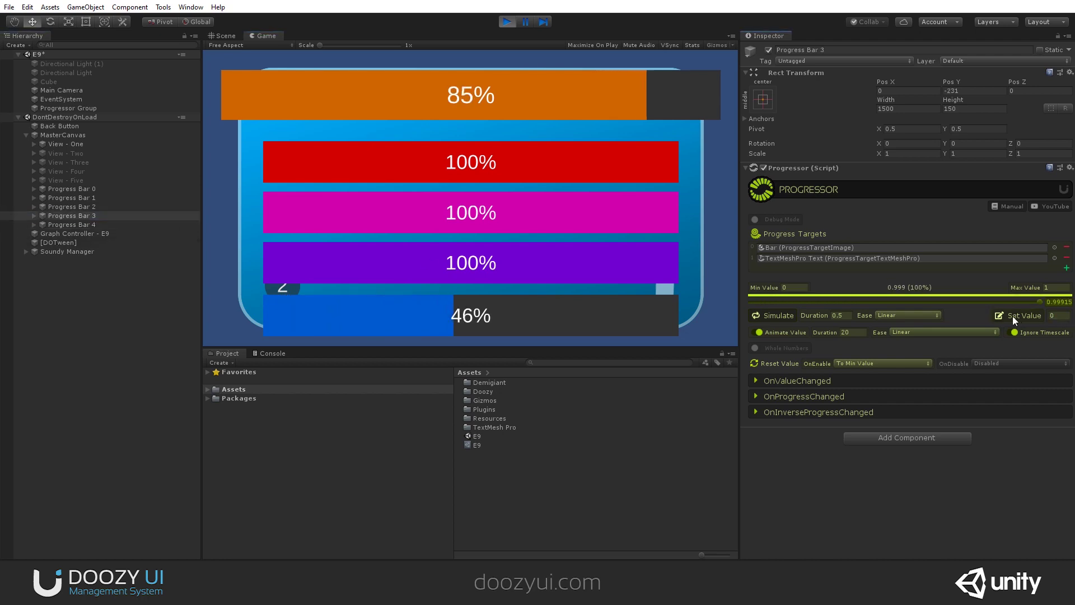
pyautogui.click(69, 108)
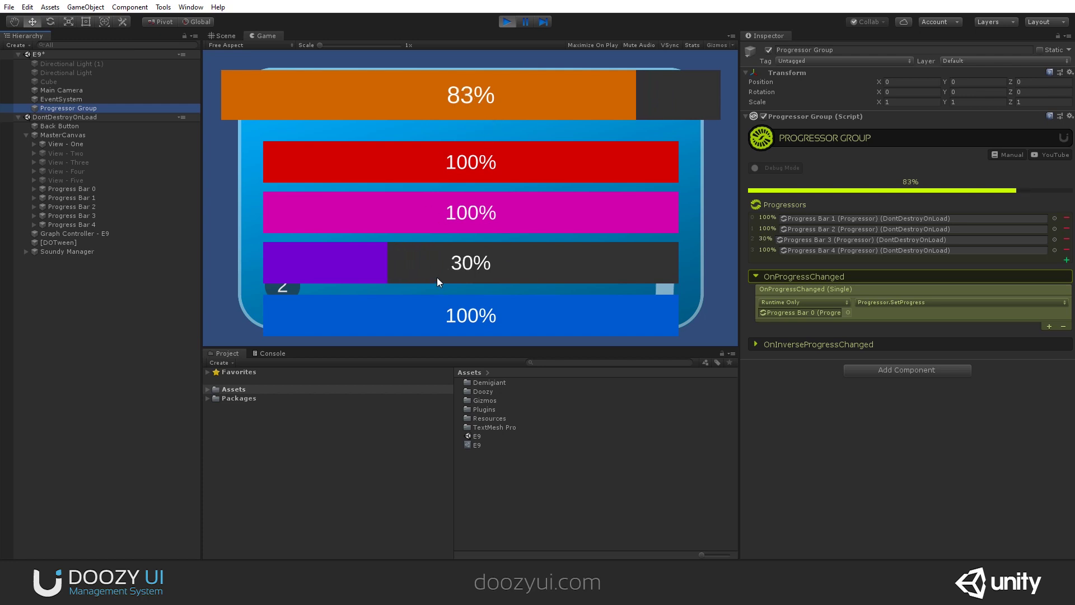
# Step: Clear and delete the Progress Bar 3 and Progress Bar 4 rows from the group's Progressors list
pyautogui.click(1067, 240)
pyautogui.click(1067, 241)
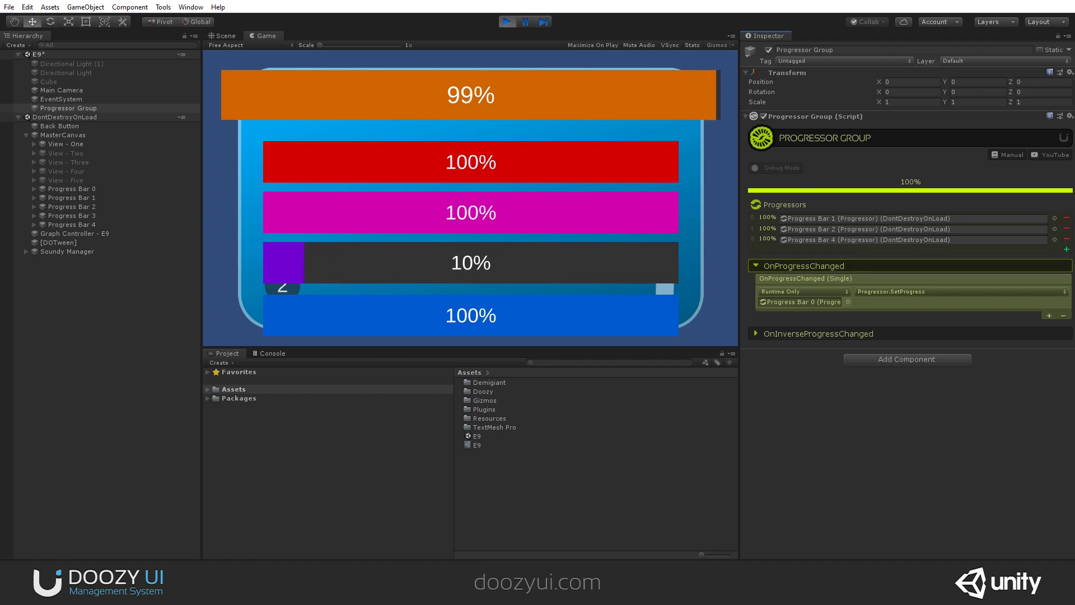
pyautogui.click(1067, 240)
pyautogui.click(1067, 240)
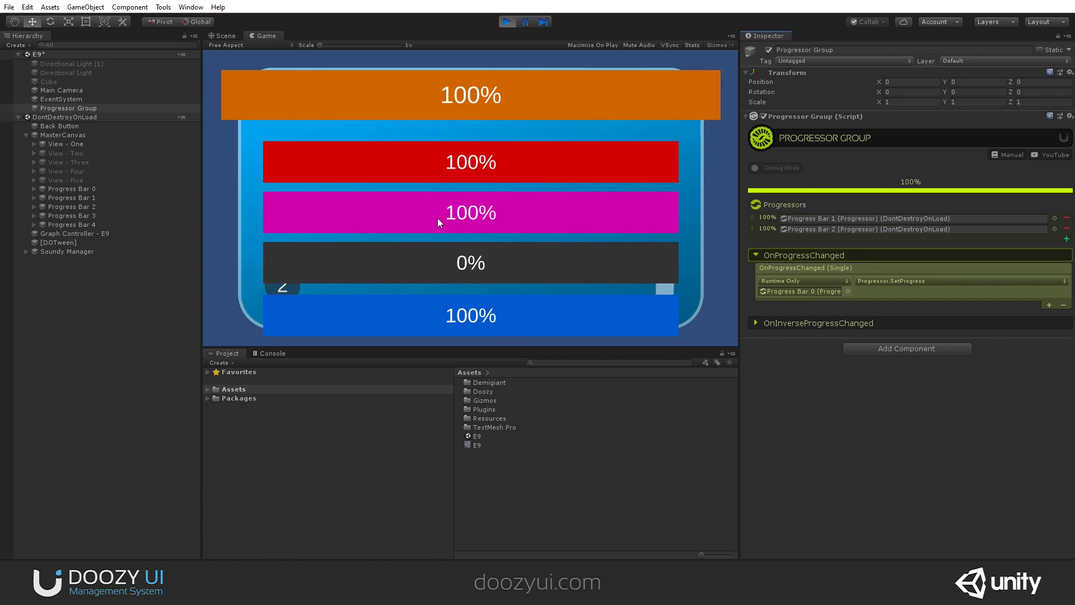
pyautogui.click(91, 198)
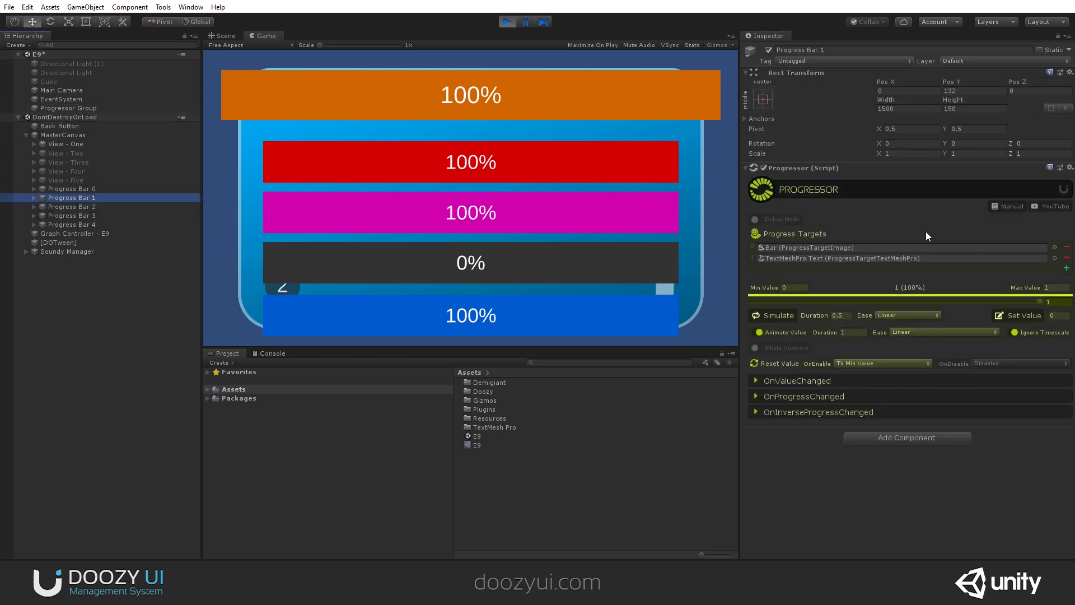
# Step: Drop Progress Bar 1 to 0, then turn off Progress Bar 2's value animation and refill it to 100%
pyautogui.moveTo(1037, 301); pyautogui.dragTo(567, 304)
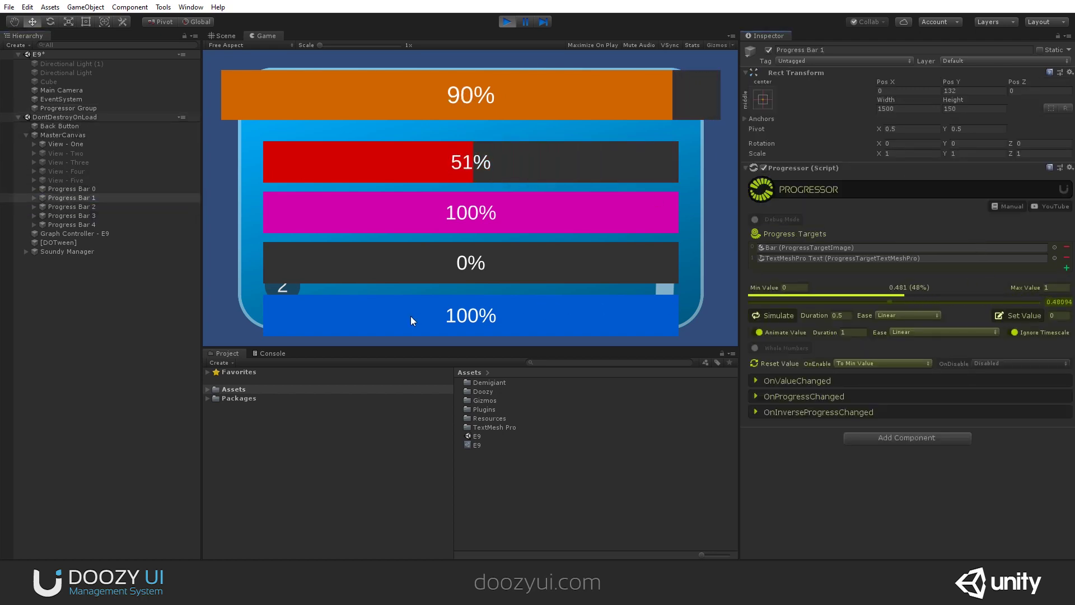
pyautogui.click(103, 206)
pyautogui.moveTo(1042, 301); pyautogui.dragTo(844, 302)
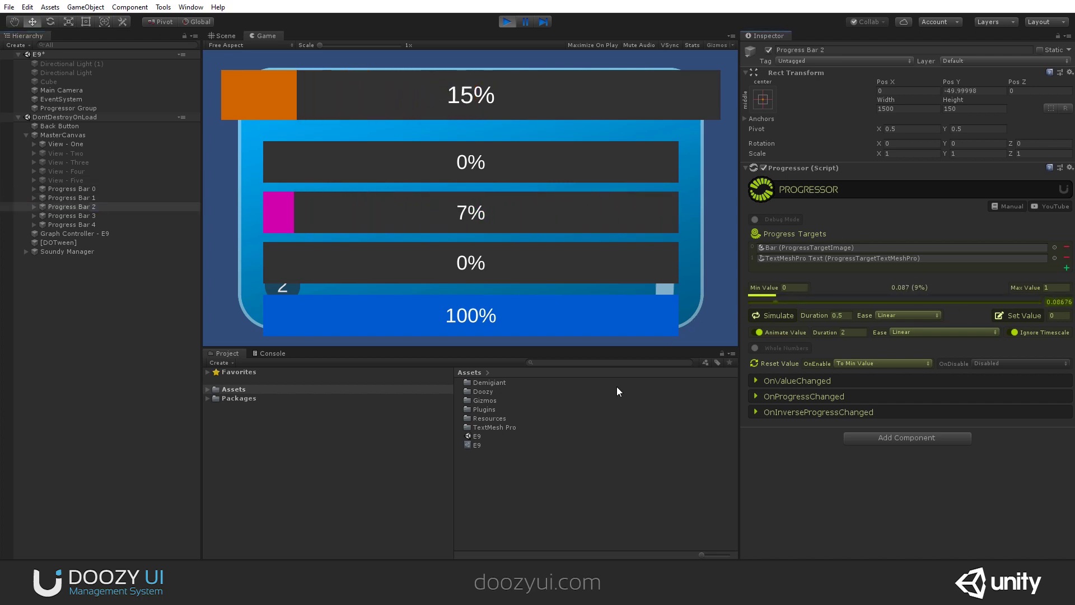
pyautogui.click(760, 332)
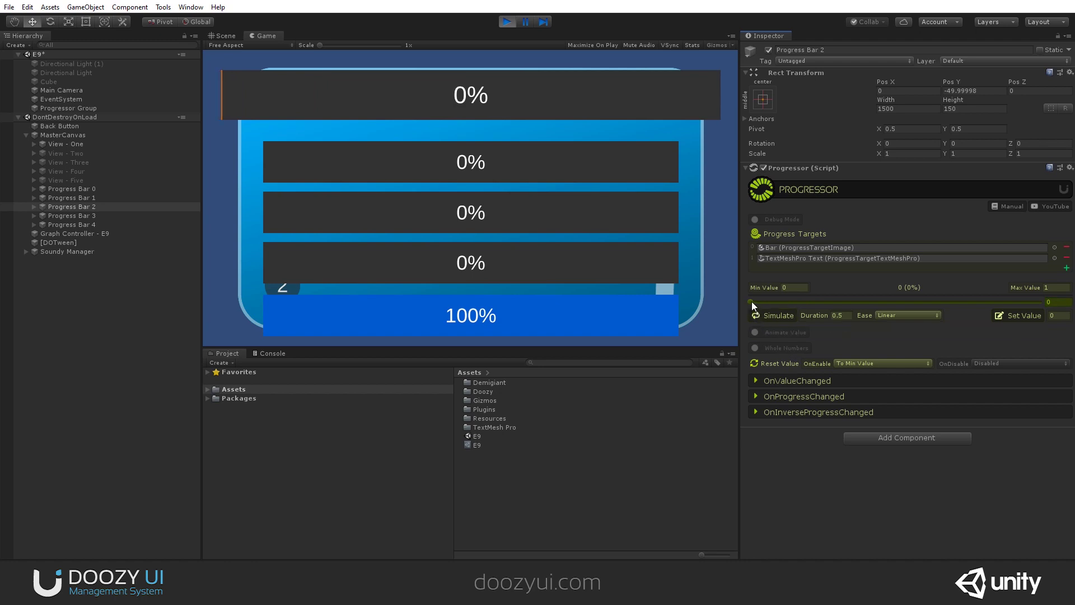
pyautogui.moveTo(751, 301); pyautogui.dragTo(1043, 302)
# Step: Disable value animation on Progress Bars 1 and 0, set bar 1 to about 66%, and check the group's average
pyautogui.click(88, 198)
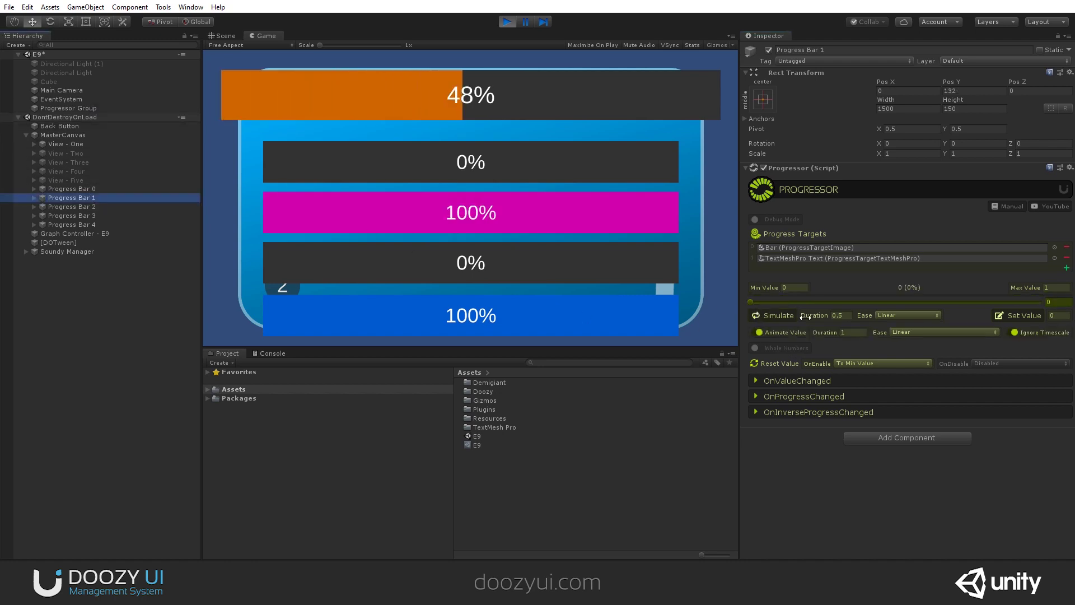
pyautogui.click(760, 332)
pyautogui.moveTo(751, 301); pyautogui.dragTo(1043, 301)
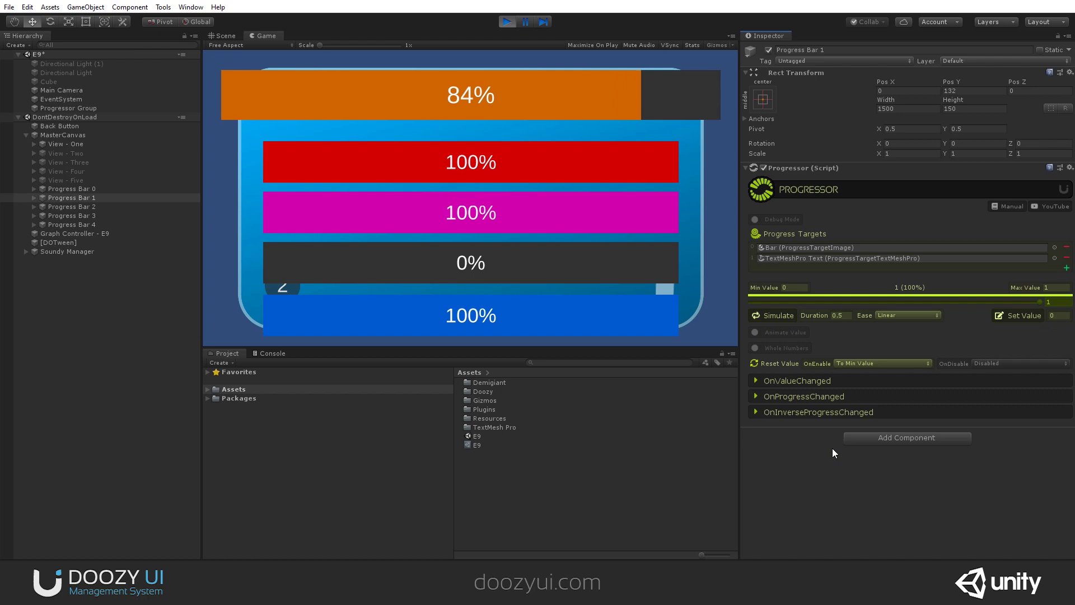
pyautogui.click(97, 190)
pyautogui.click(772, 331)
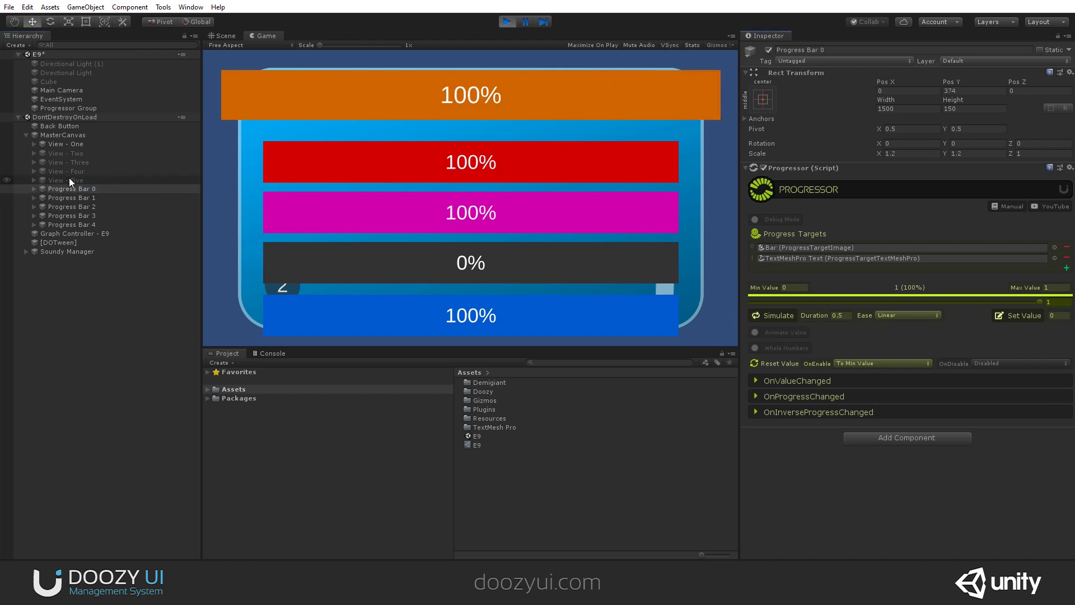
pyautogui.click(70, 198)
pyautogui.moveTo(979, 304); pyautogui.dragTo(942, 304)
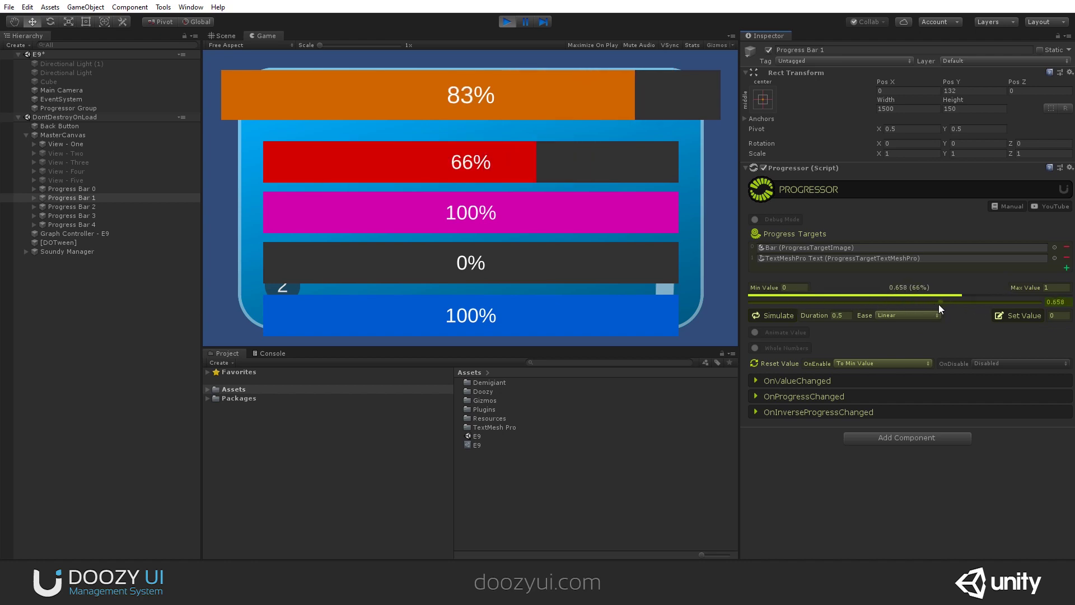
pyautogui.click(62, 108)
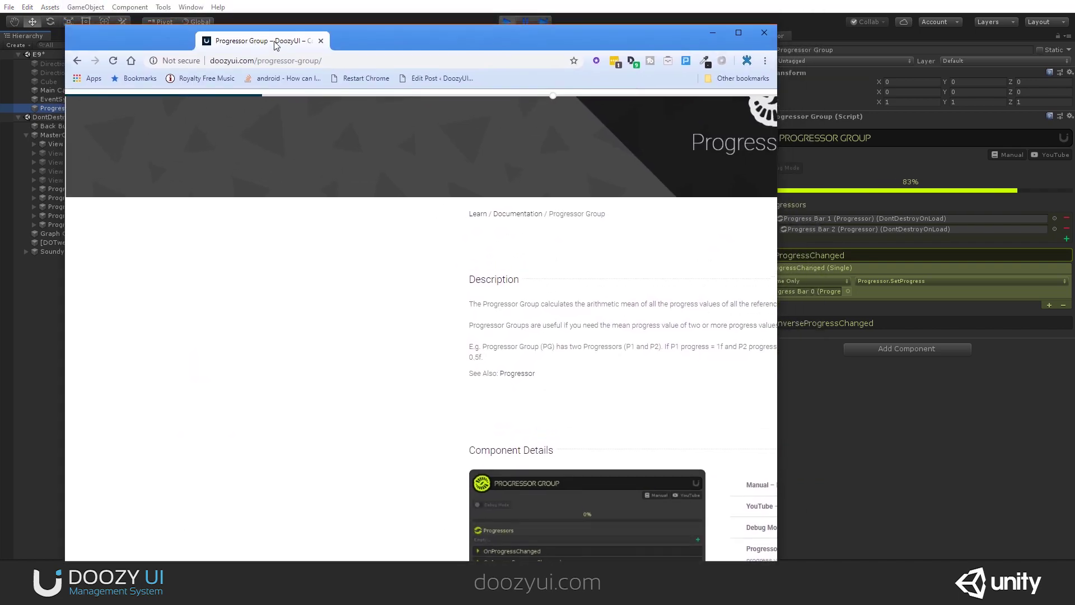
# Step: Scroll the Progressor Group docs, enlarging the Example 1, inspector screenshot and Example 2 images
pyautogui.scroll(-4, 462, 242)
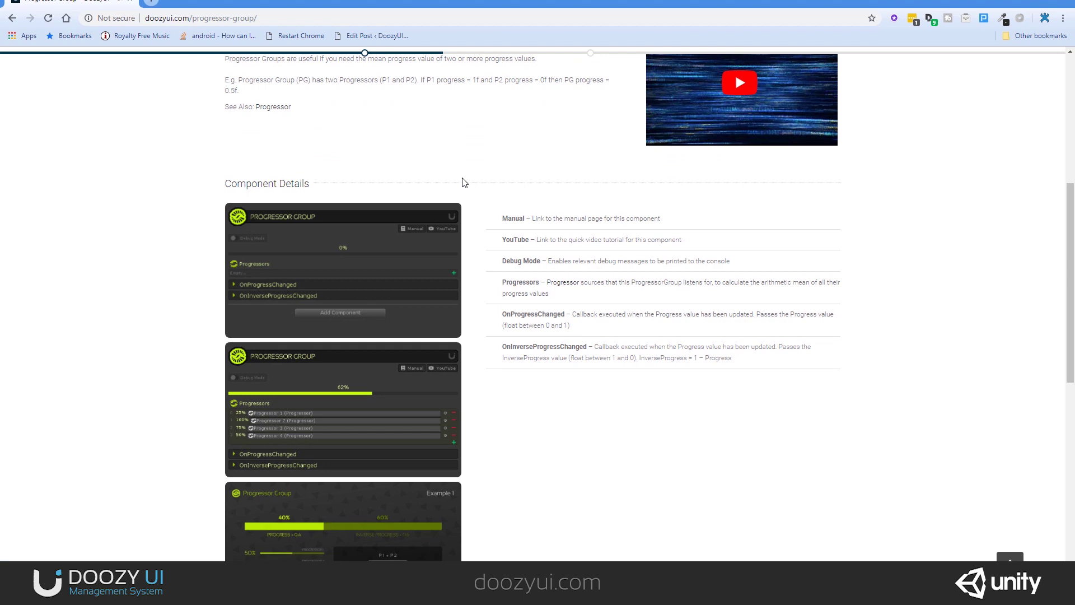
pyautogui.scroll(-3, 446, 324)
pyautogui.click(367, 372)
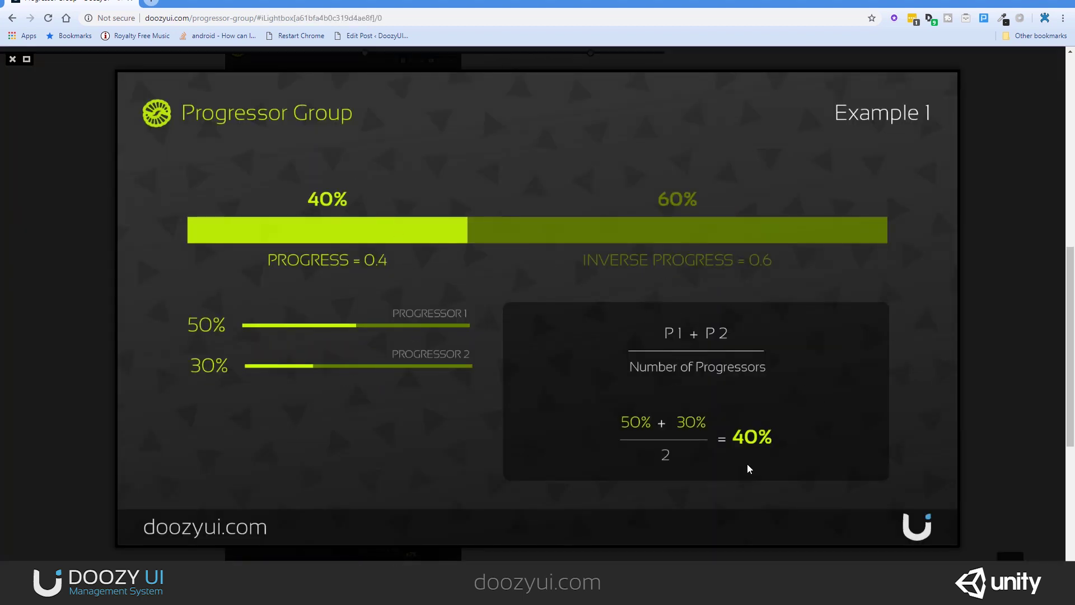
pyautogui.click(1015, 260)
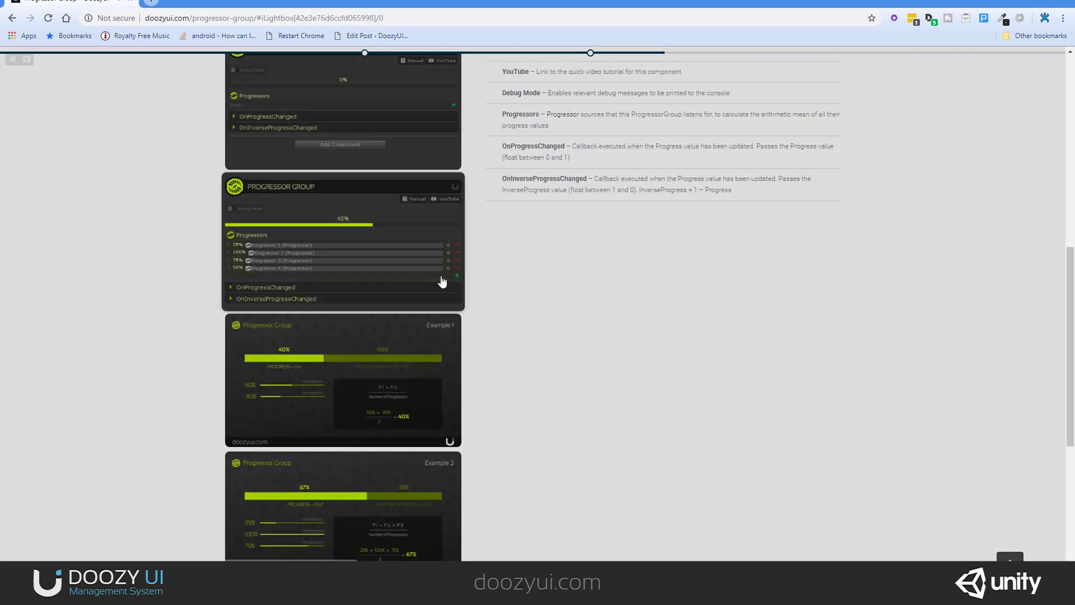
pyautogui.click(439, 280)
pyautogui.click(19, 280)
pyautogui.scroll(-3, 219, 311)
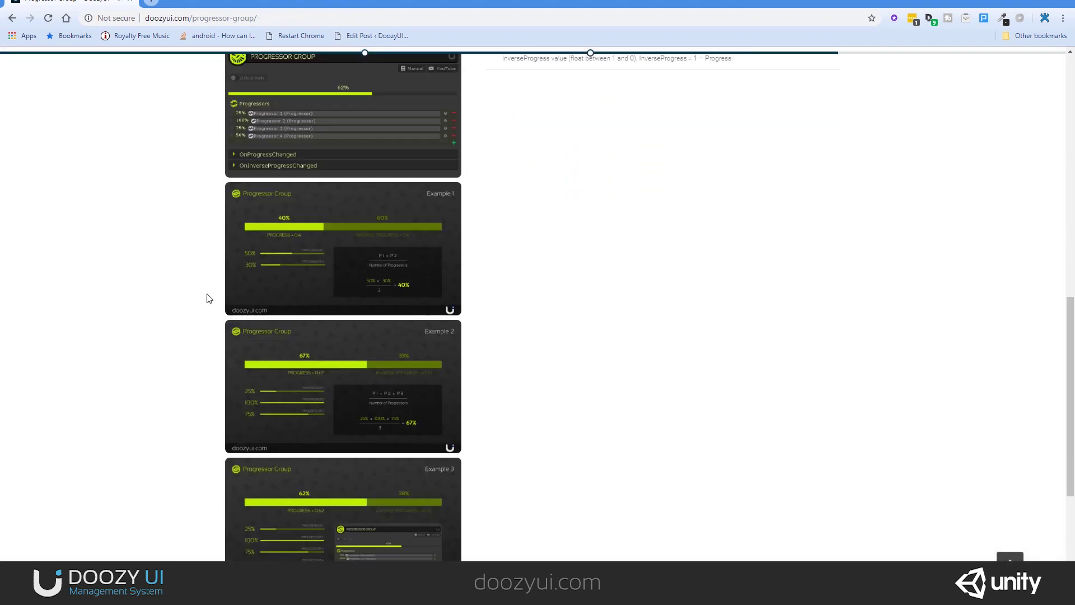
pyautogui.click(313, 321)
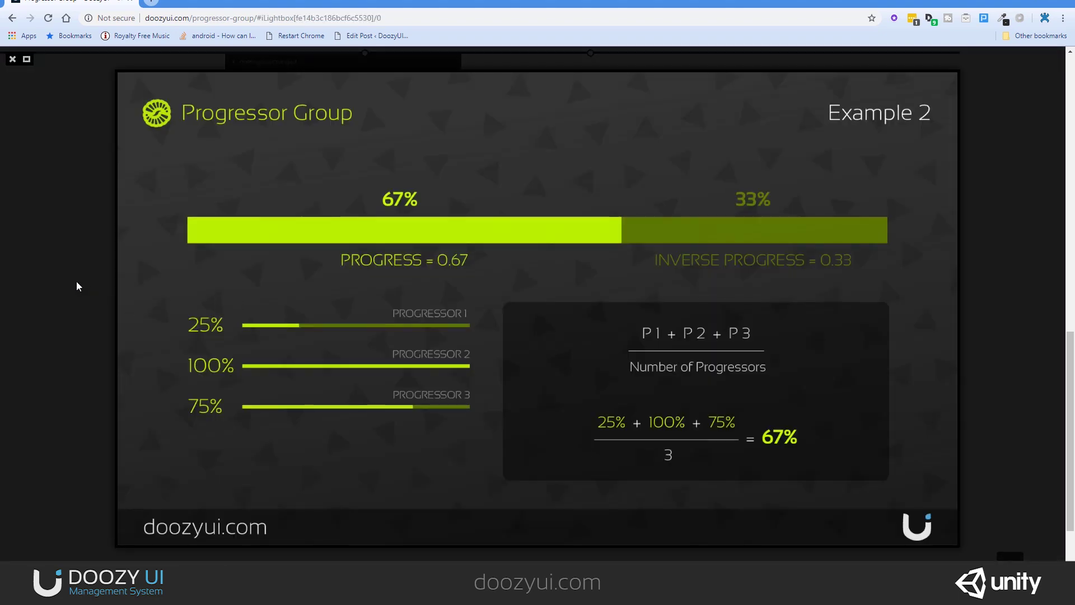
pyautogui.click(988, 303)
pyautogui.scroll(-3, 693, 346)
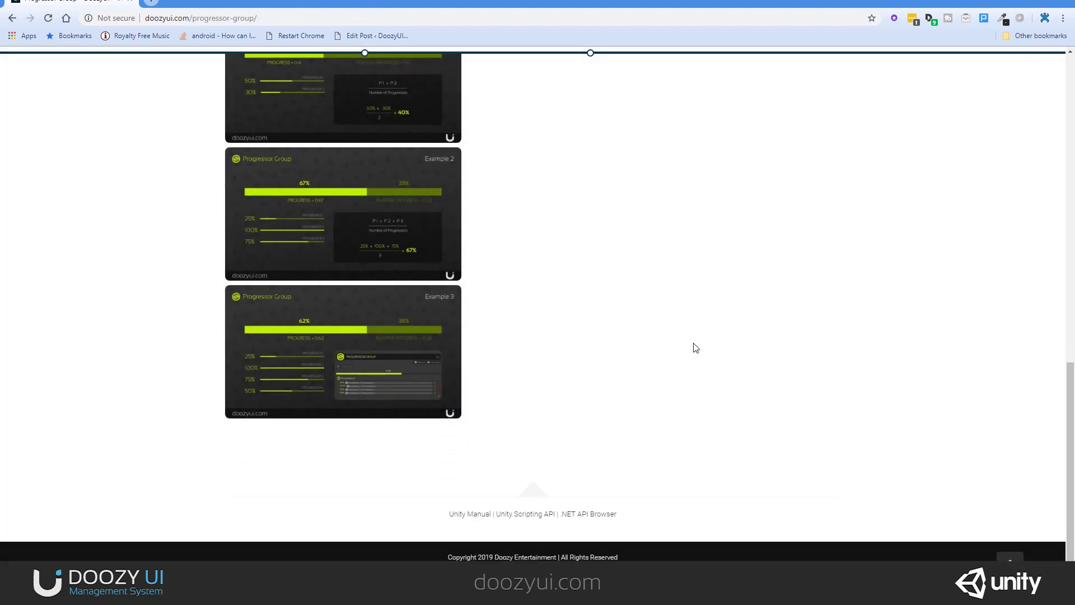
pyautogui.scroll(15, 693, 346)
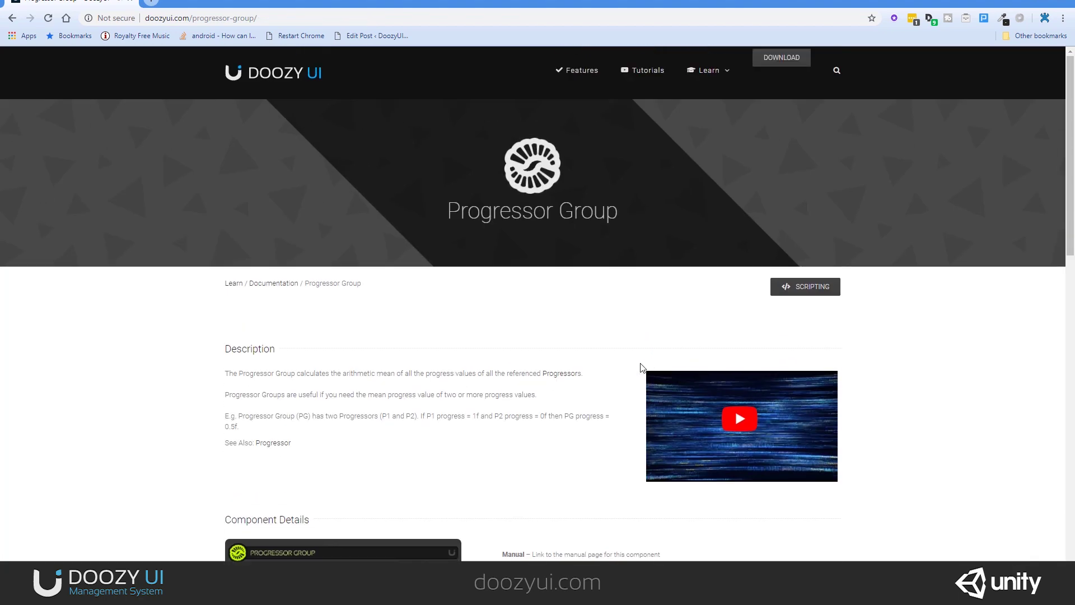